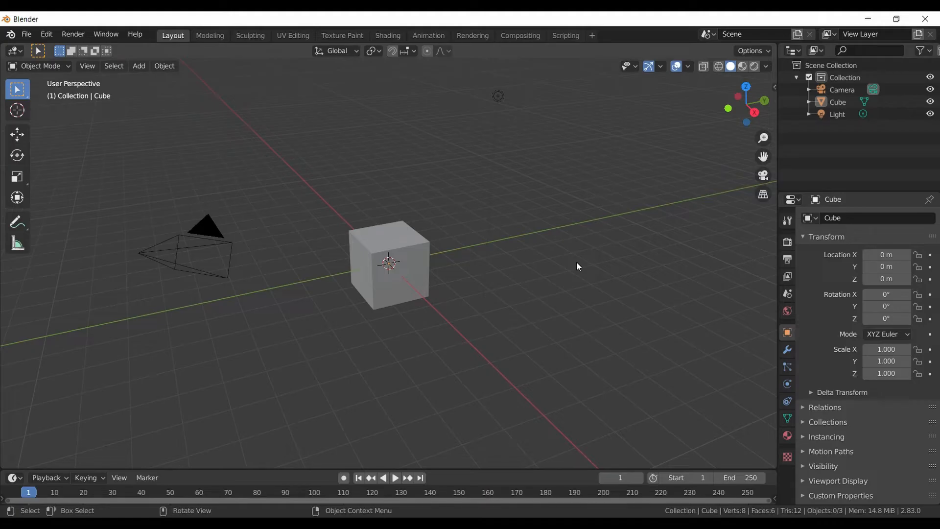
Replace the default cube with a mesh plane at the world origin
left_click(420, 248)
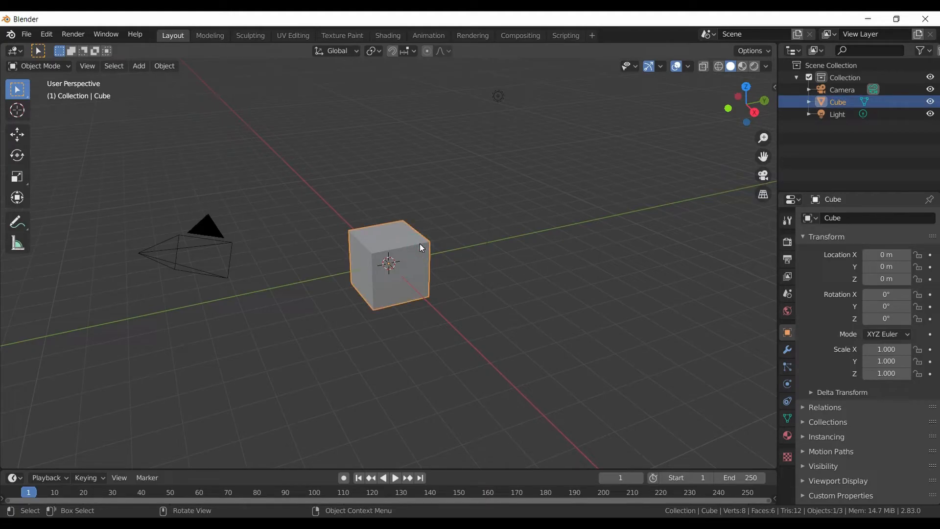
key("Delete")
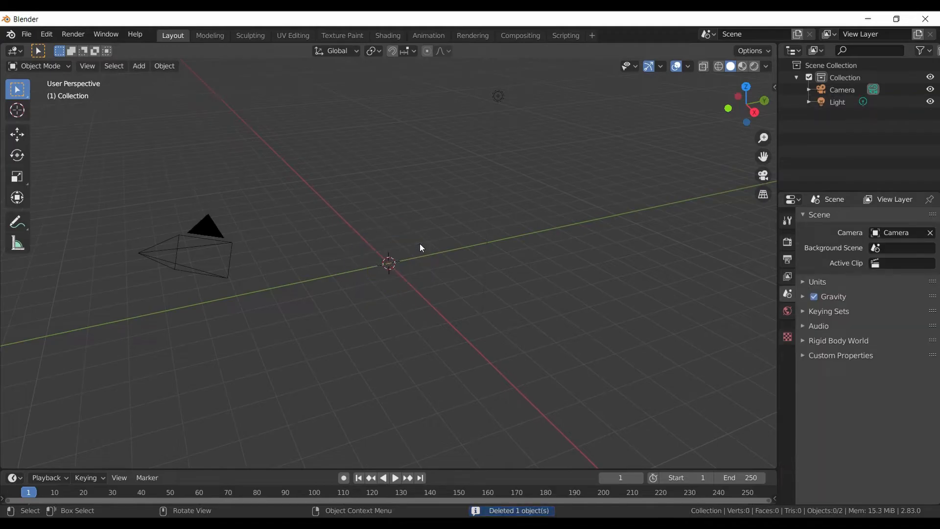
key("shift+a")
mouse_move(421, 241)
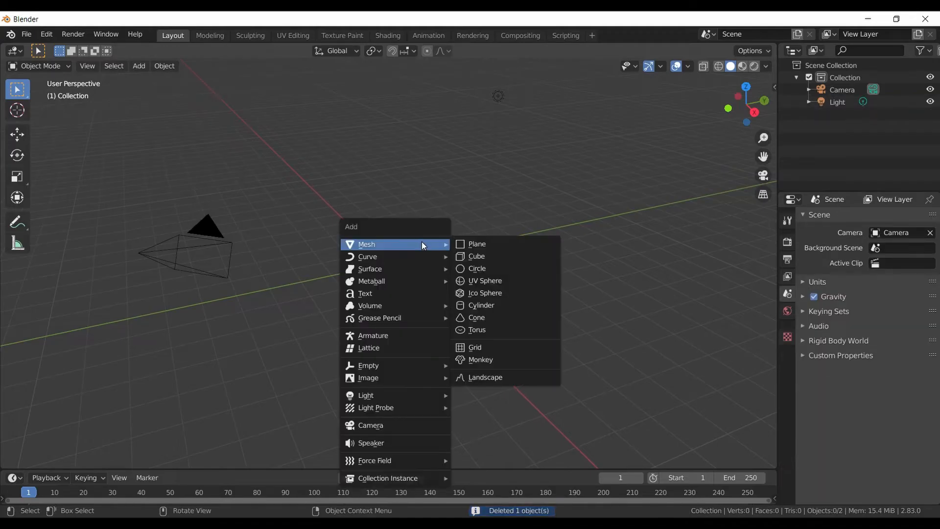
left_click(492, 243)
middle_click_drag(598, 244, 567, 252)
scroll(558, 257, "up", 4)
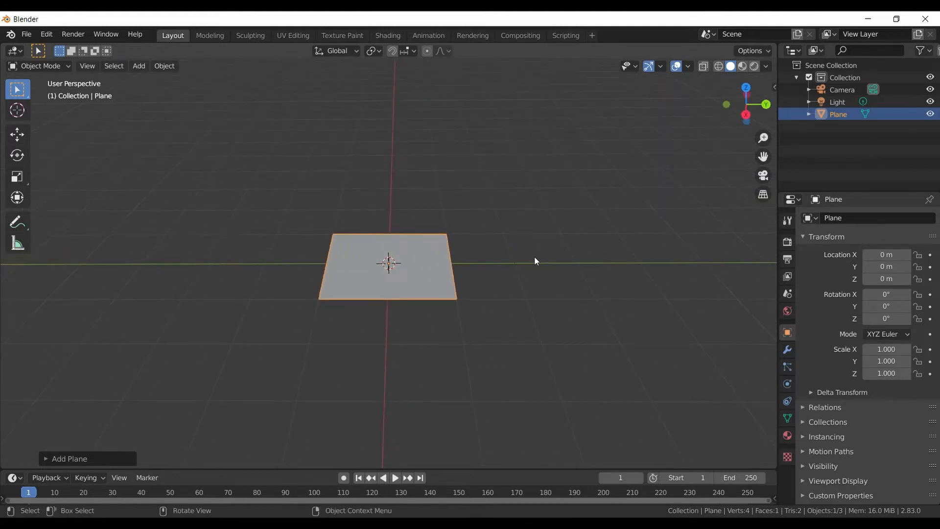
scroll(542, 259, "down", 5)
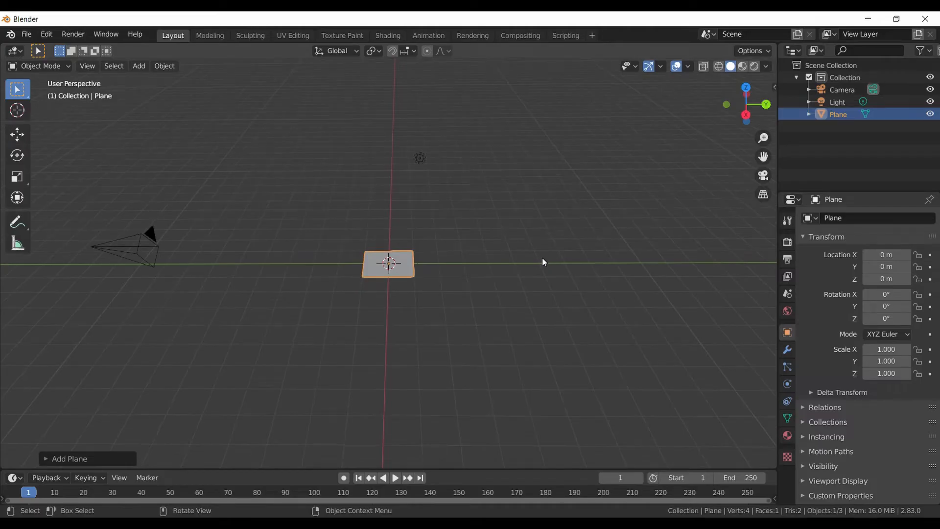
Delete three of the plane's four vertices in Edit Mode, keeping only one corner vertex
key("Tab")
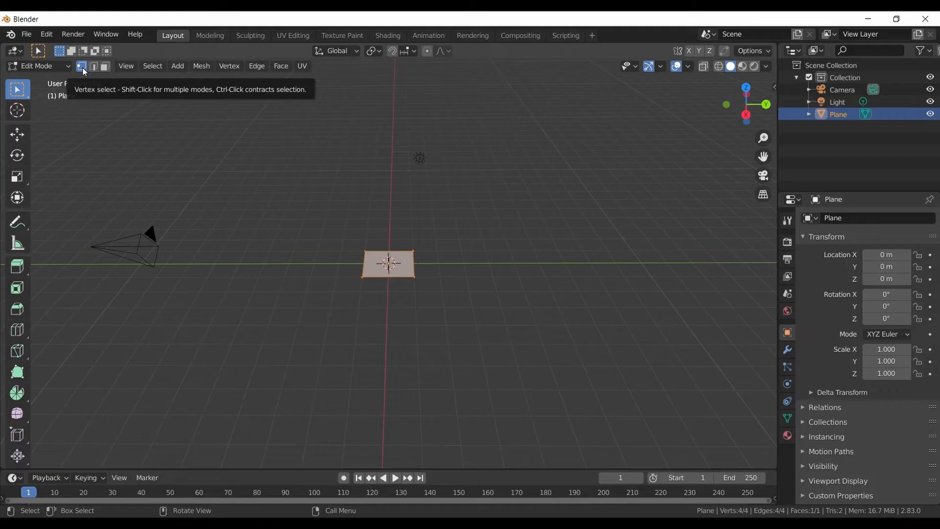
middle_click_drag(500, 298, 458, 315)
scroll(471, 317, "up", 5)
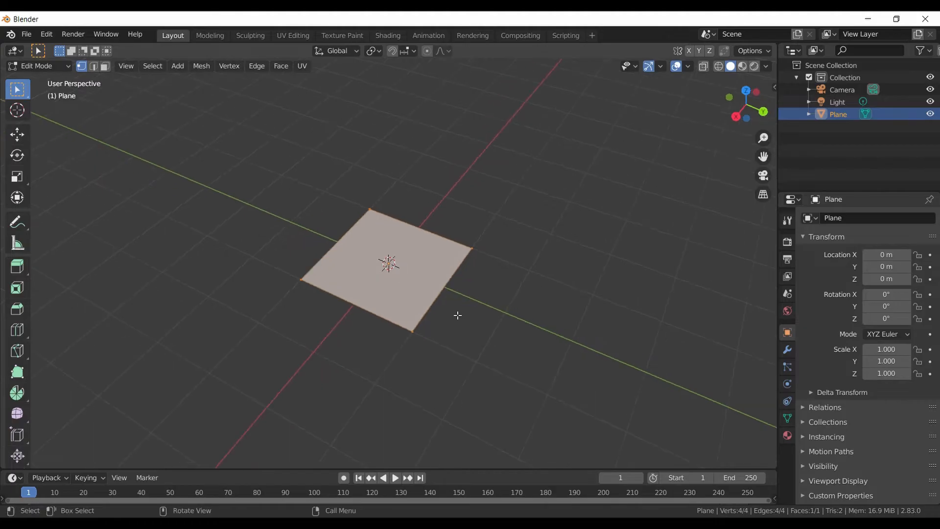
left_click(412, 332, "shift")
middle_click_drag(475, 404, 495, 383)
key("x")
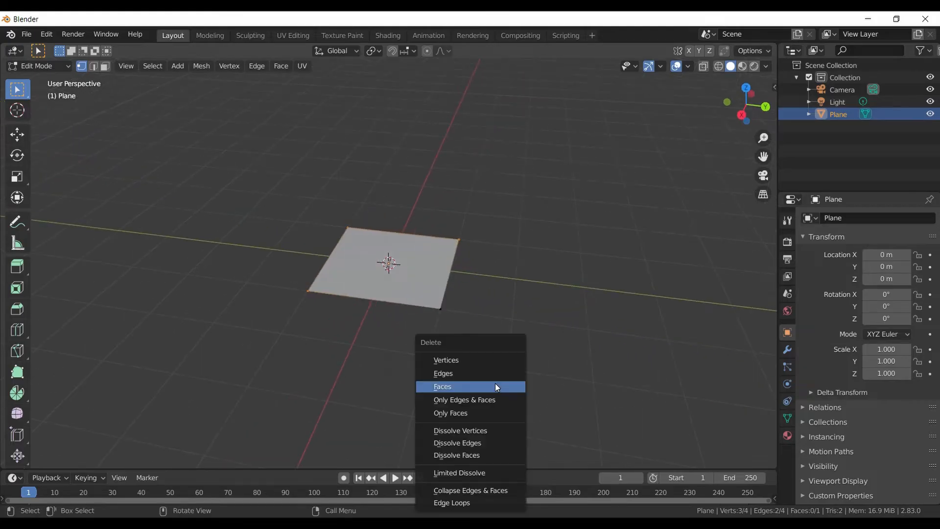
left_click(492, 359)
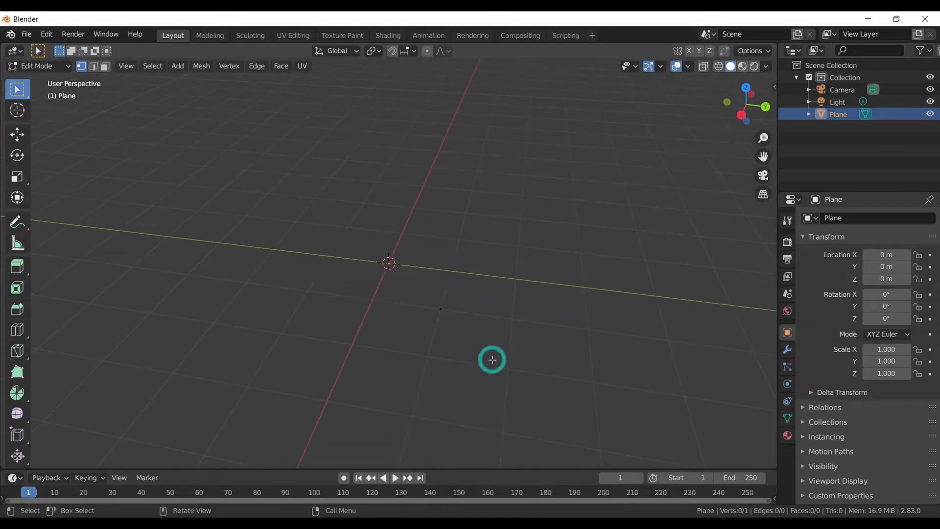
Select the remaining vertex and apply Geometry to Origin in Object Mode to centre it on the object's origin
left_click(421, 298)
middle_click_drag(502, 348, 517, 348)
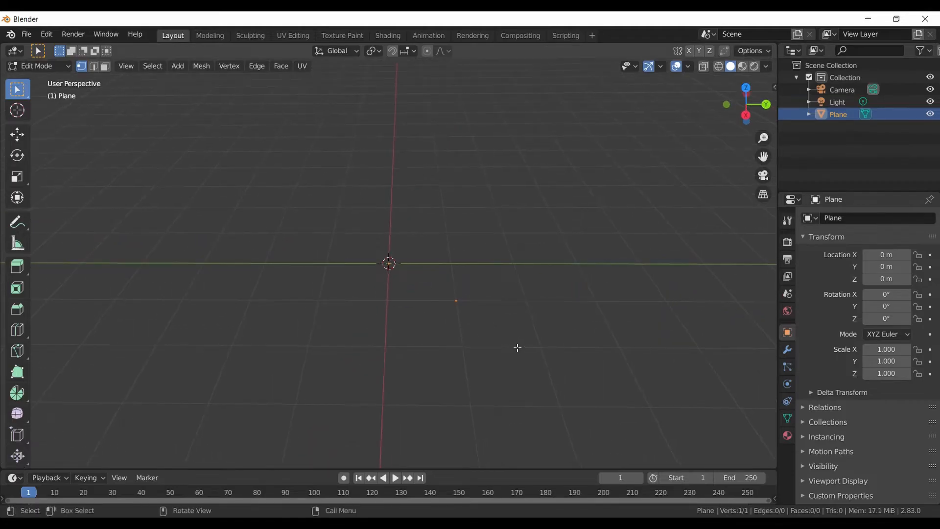
key("Tab")
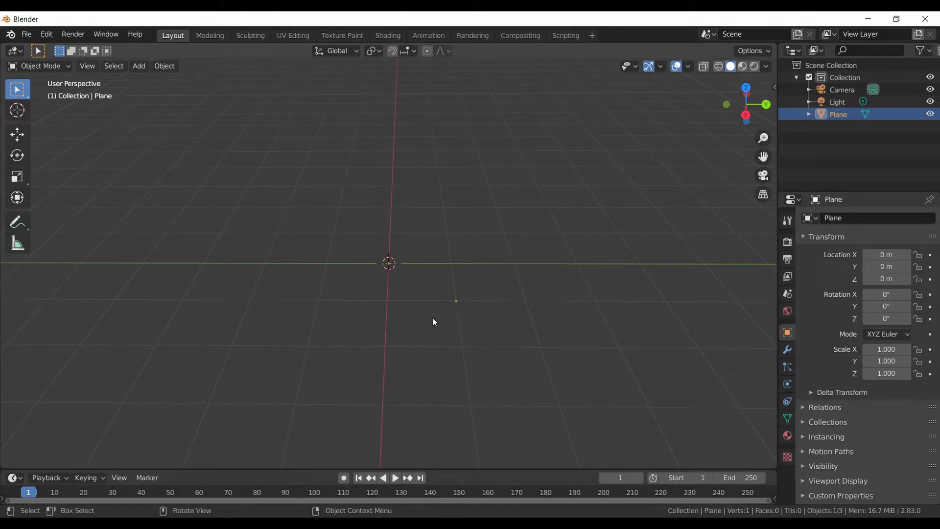
right_click(457, 301)
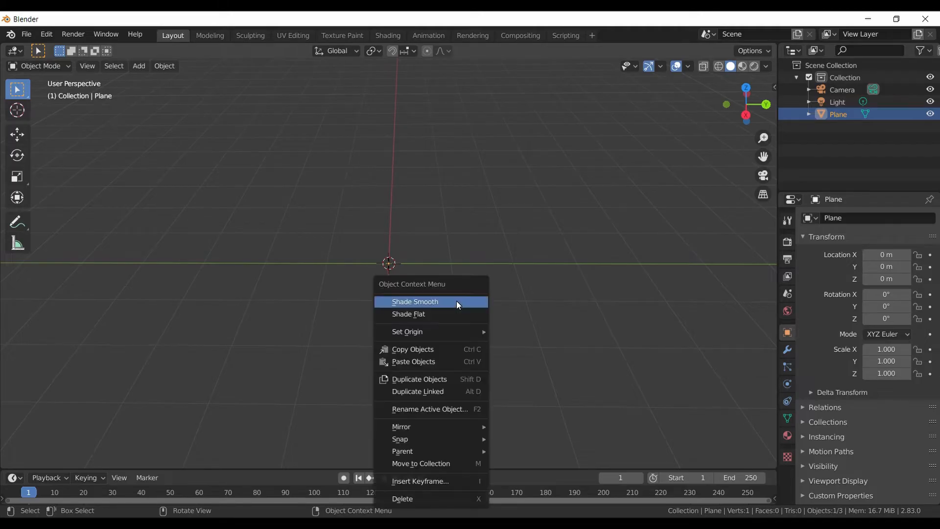
mouse_move(458, 333)
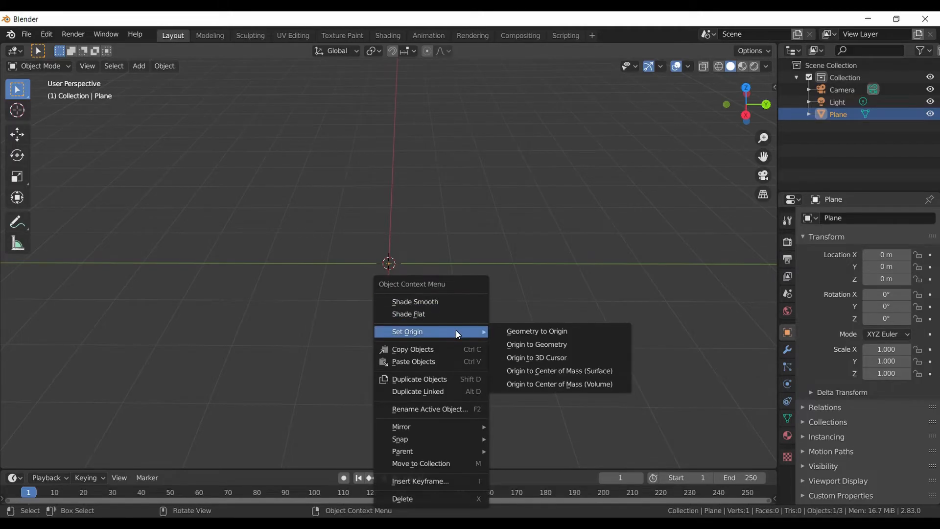
left_click(539, 333)
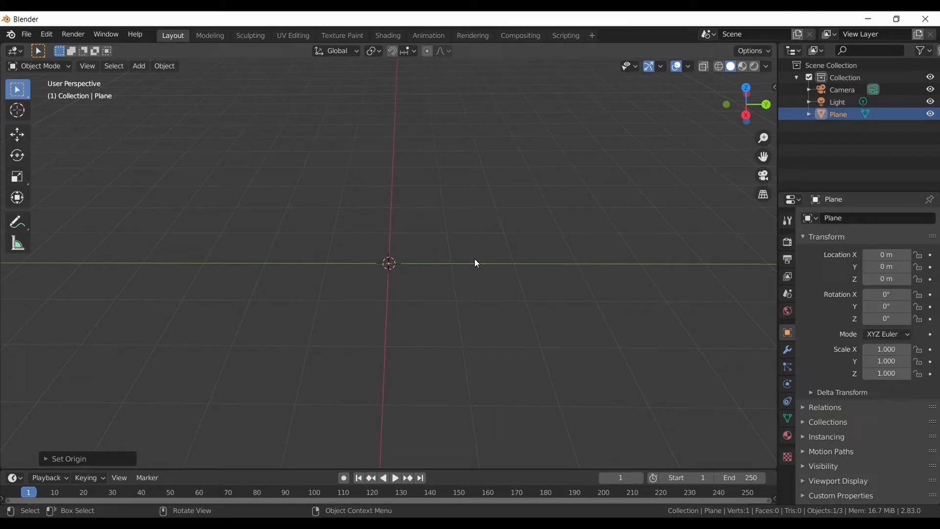
Move the single-vertex object up about 0.98 m along Z in the right orthographic view
key("Tab")
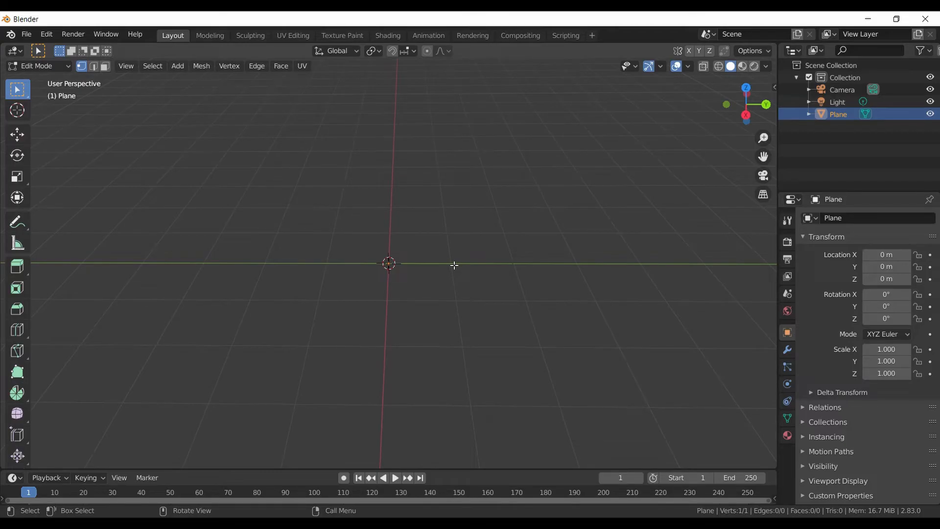
key("KP_3")
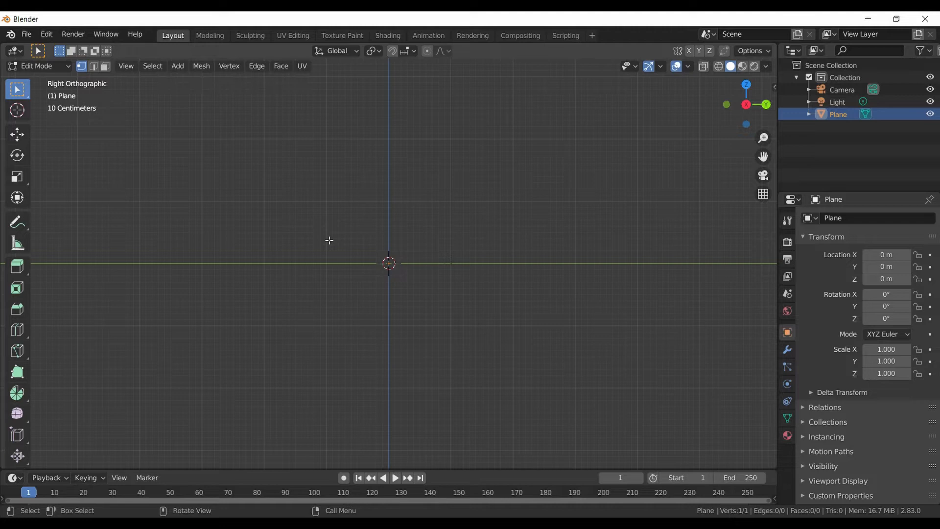
key("Tab")
left_click(18, 134)
left_click_drag(386, 203, 392, 104)
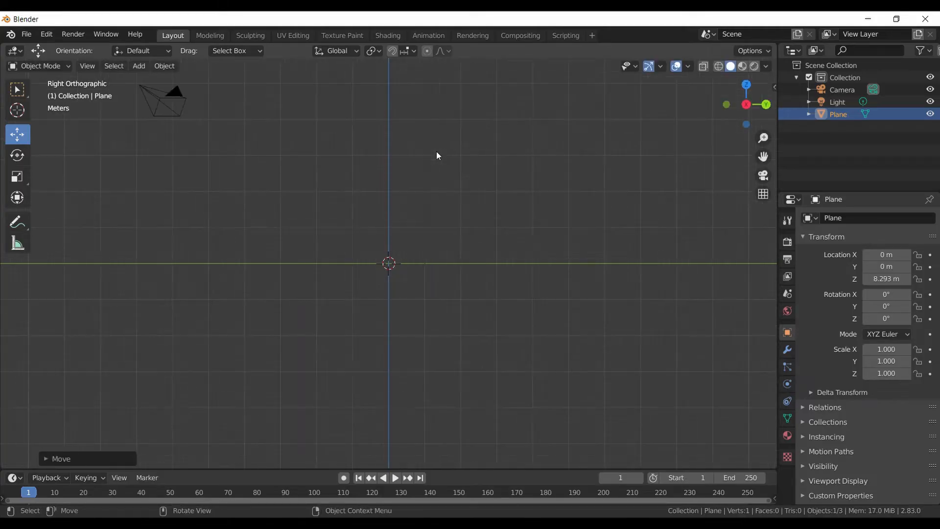
key("ctrl+z")
left_click_drag(386, 214, 385, 121)
middle_click_drag(432, 164, 427, 245, "shift")
Extrude the vertex about 1 m along the positive Y axis in Edit Mode
key("Tab")
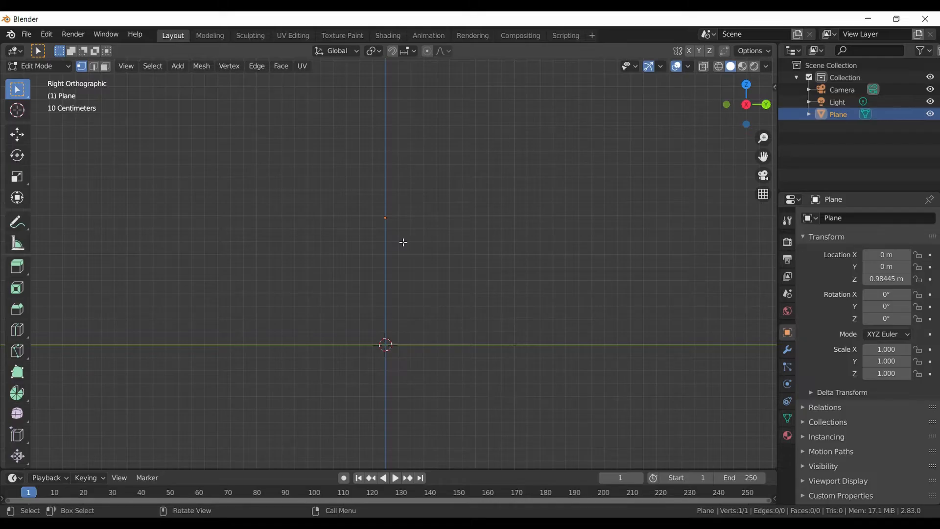
key("e")
key("y")
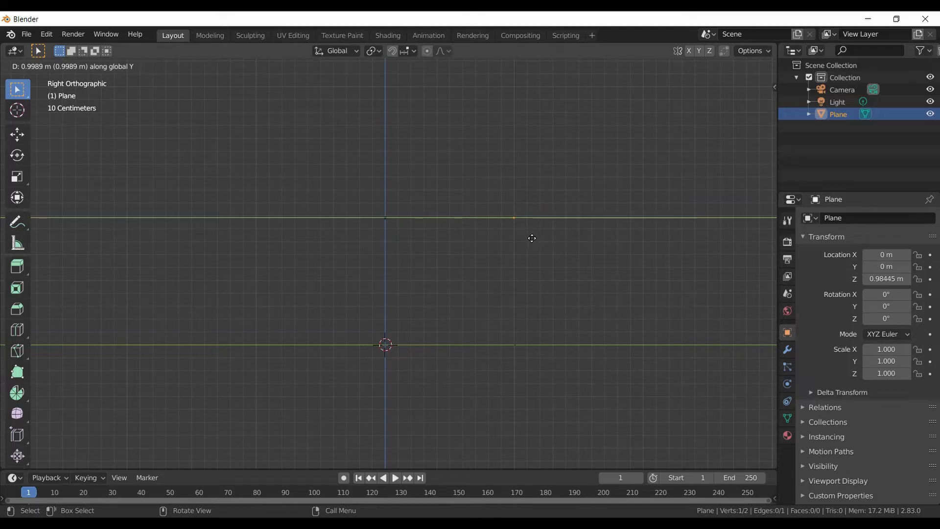
left_click(531, 237)
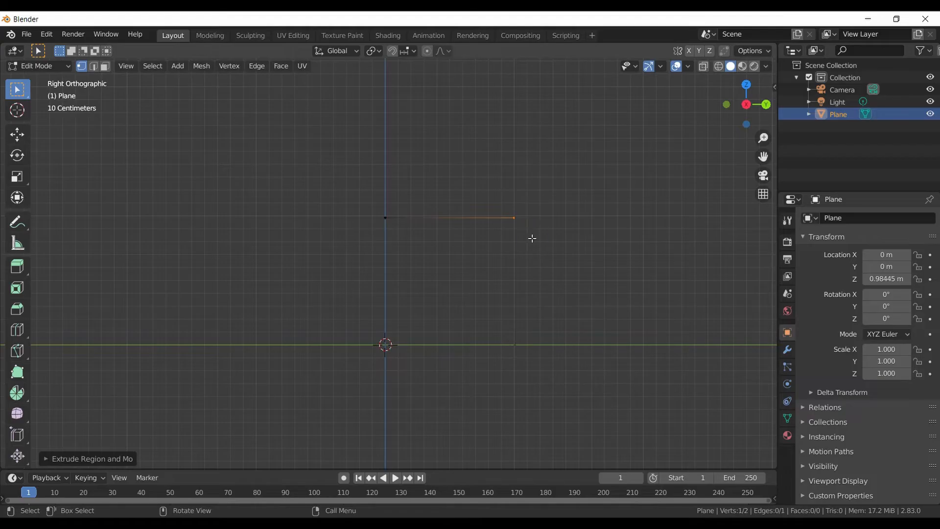
Extrude the line's end vertex about 0.57 m down along Z and add another segment outward along positive Y
key("e")
key("z")
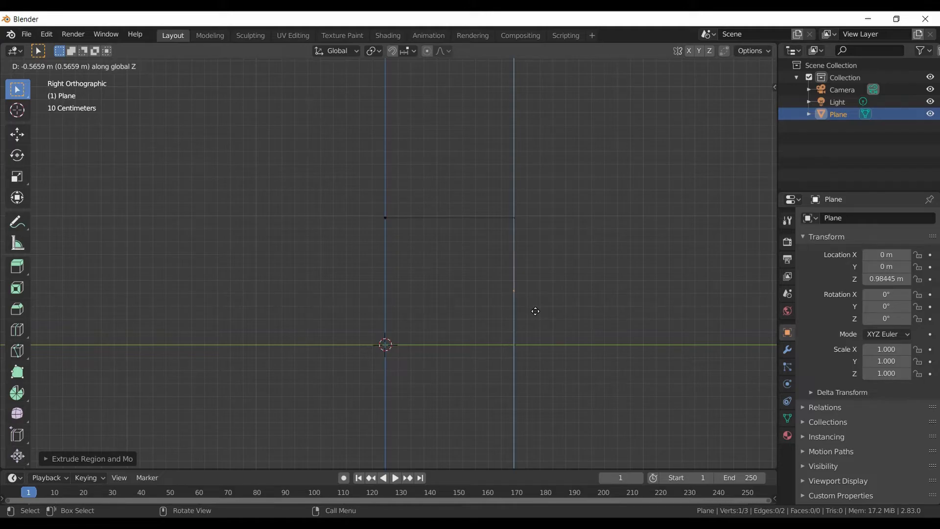
left_click(535, 312)
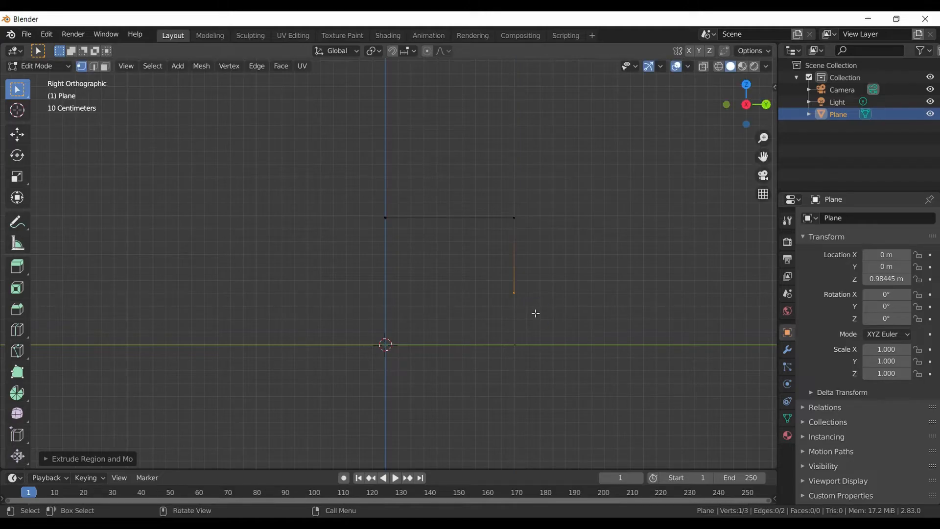
key("e")
key("y")
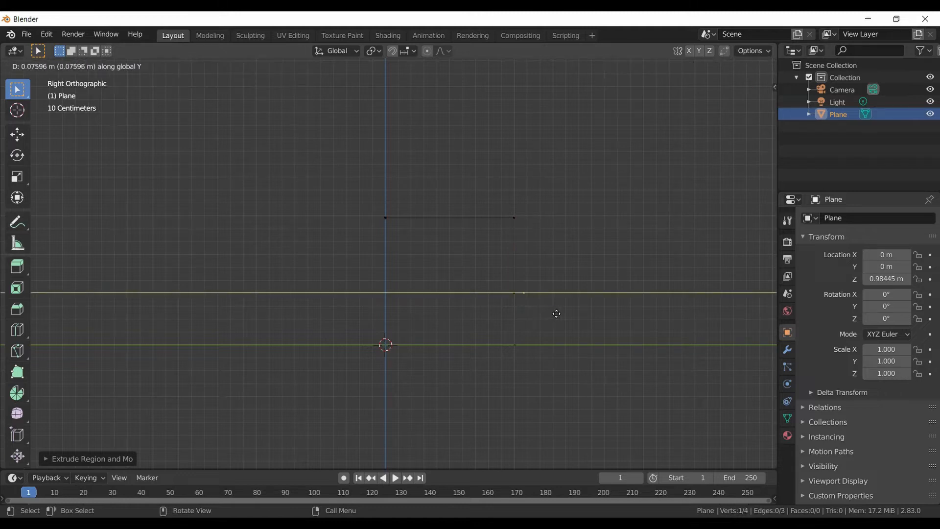
left_click(623, 315)
Select all vertices of the stepped line and round its two corners with a vertex bevel of about 0.12 m and 7 segments
middle_click_drag(594, 241, 599, 273)
left_click_drag(361, 188, 639, 329)
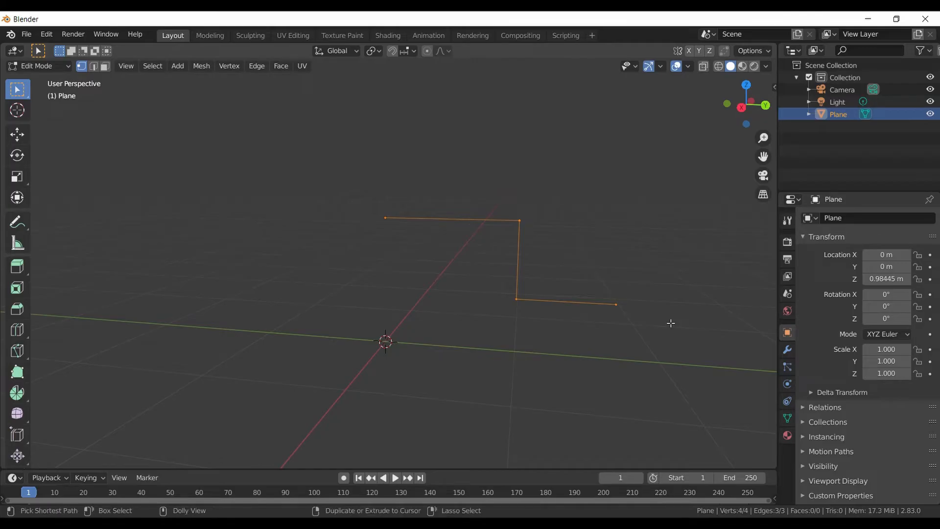
key("ctrl+shift+b")
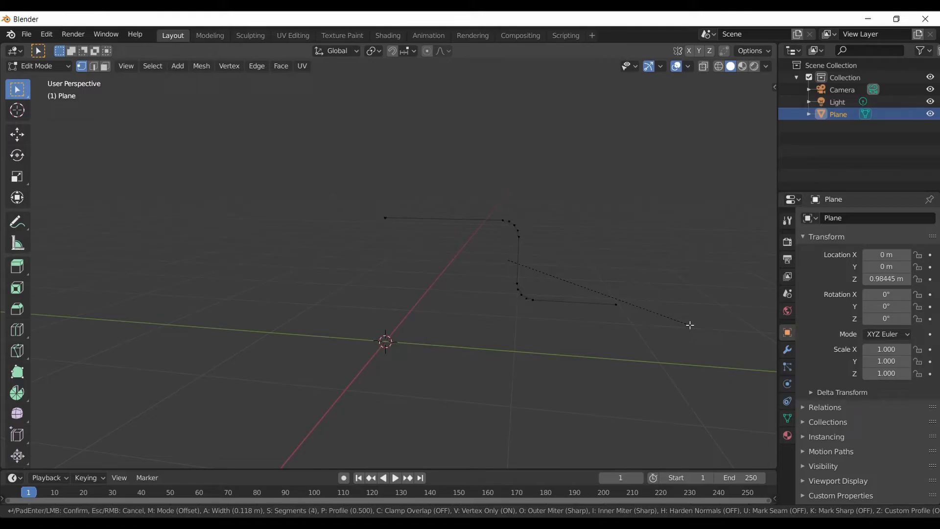
scroll(690, 325, "down", 2)
scroll(689, 325, "up", 3)
scroll(690, 325, "up", 2)
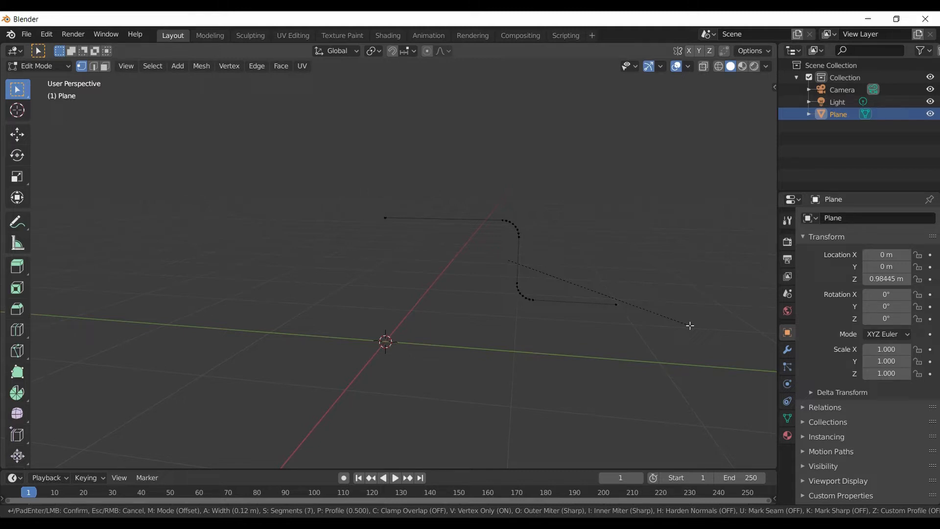
left_click(690, 325)
mouse_move(680, 320)
middle_mouse_down()
mouse_move(514, 300)
mouse_move(678, 303)
middle_mouse_up()
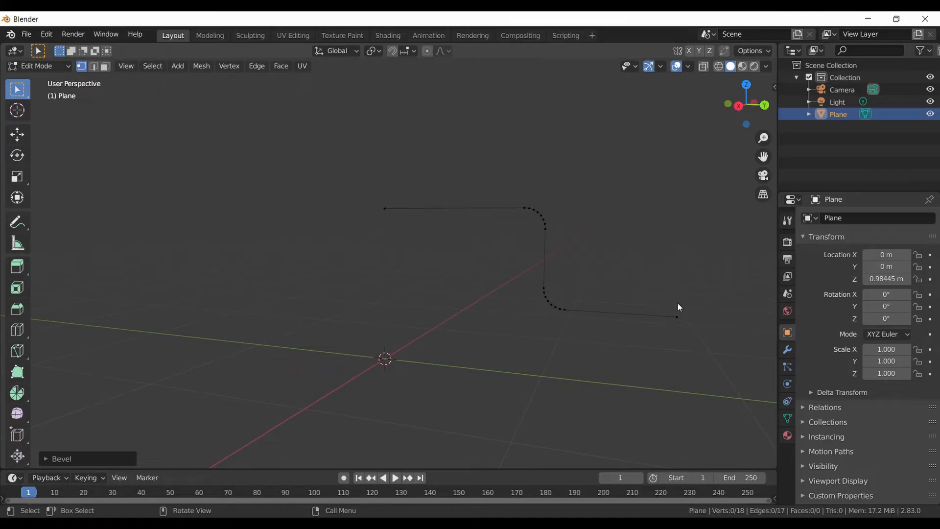
Convert the rounded stepped mesh line to a curve in Object Mode
key("Tab")
middle_click_drag(698, 294, 621, 290)
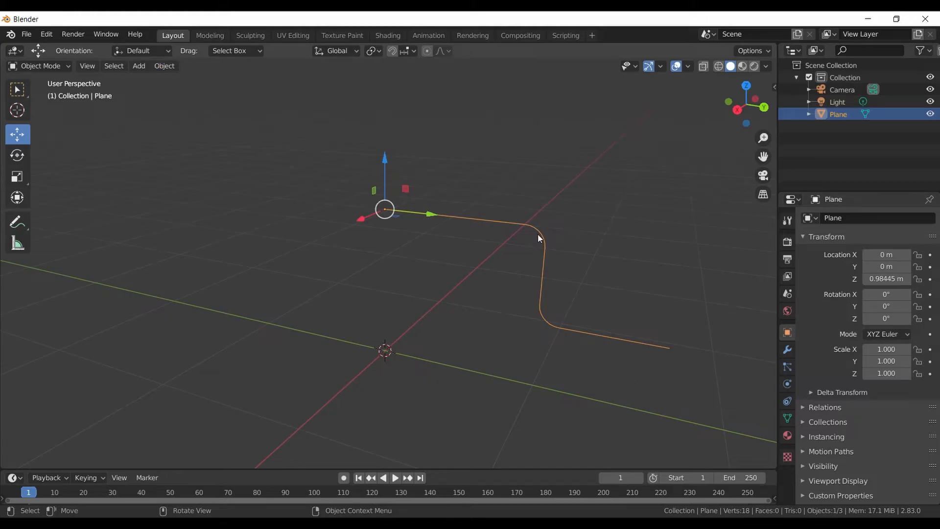
left_click(175, 69)
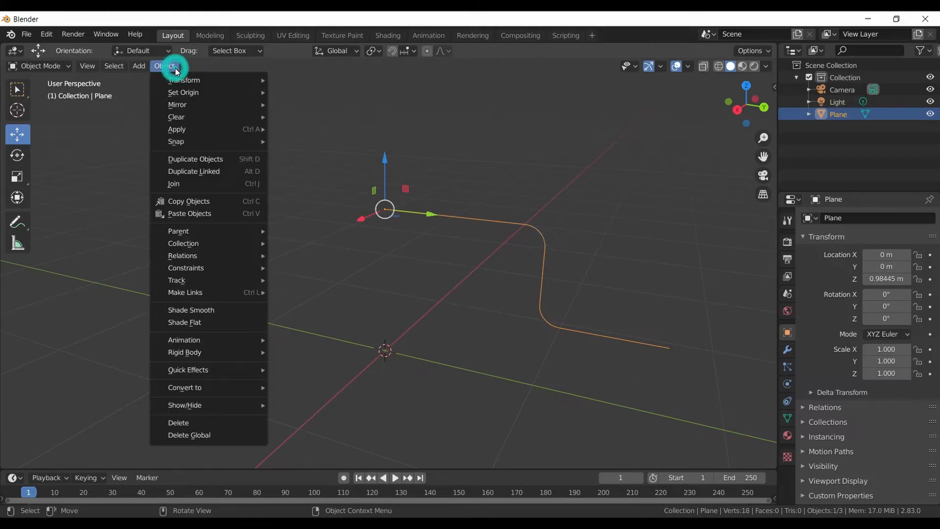
mouse_move(220, 386)
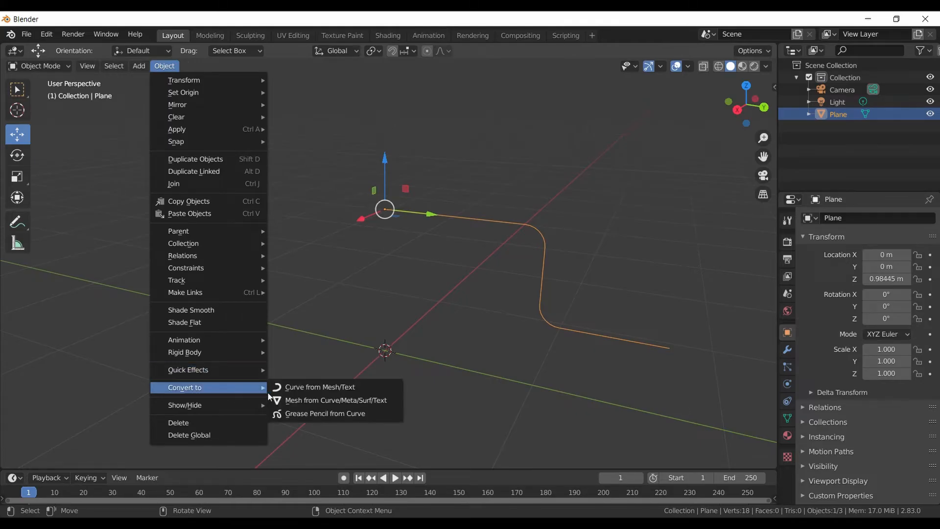
left_click(358, 387)
middle_click_drag(462, 293, 442, 286)
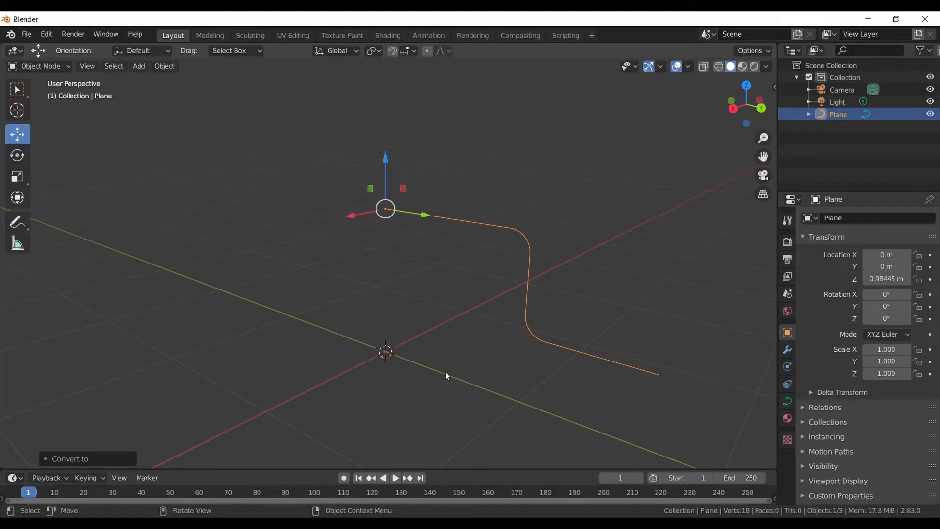
Add a Bezier circle at the world origin
key("shift+a")
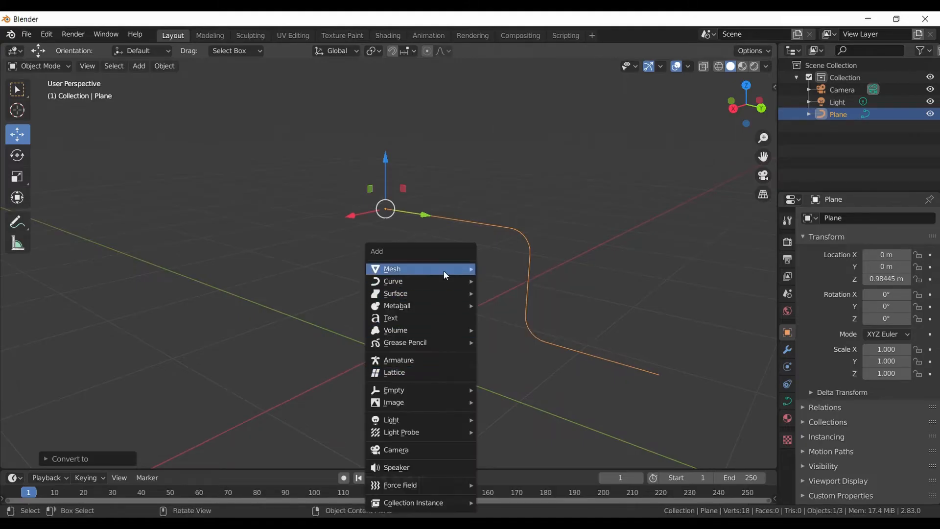
mouse_move(444, 271)
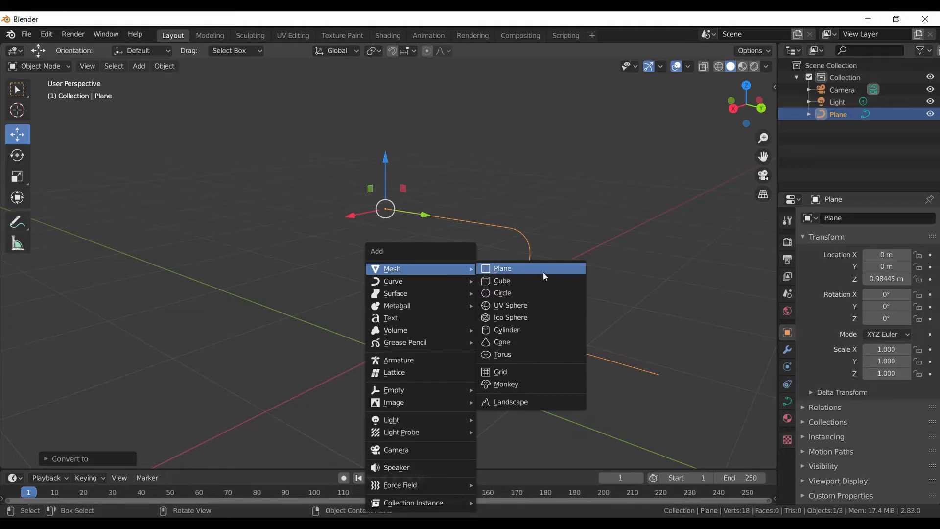
mouse_move(416, 281)
left_click(518, 291)
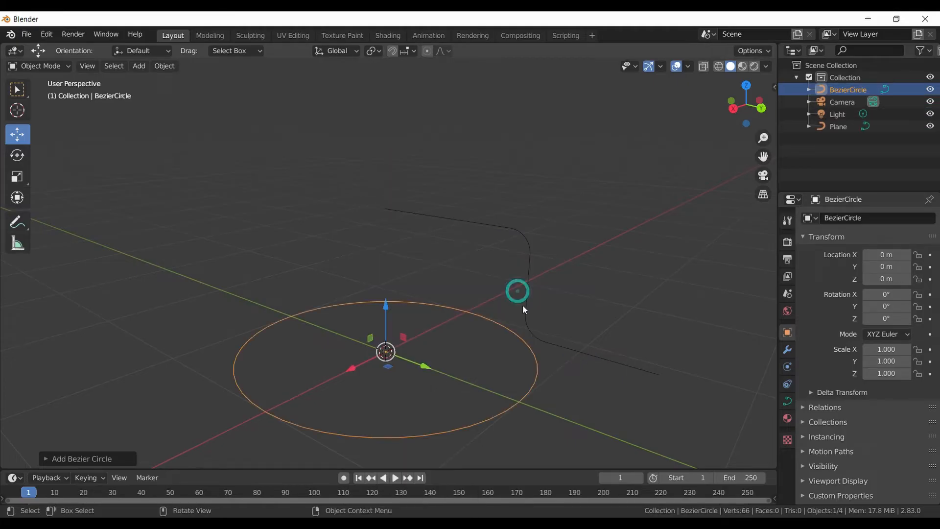
middle_click_drag(445, 353, 493, 372)
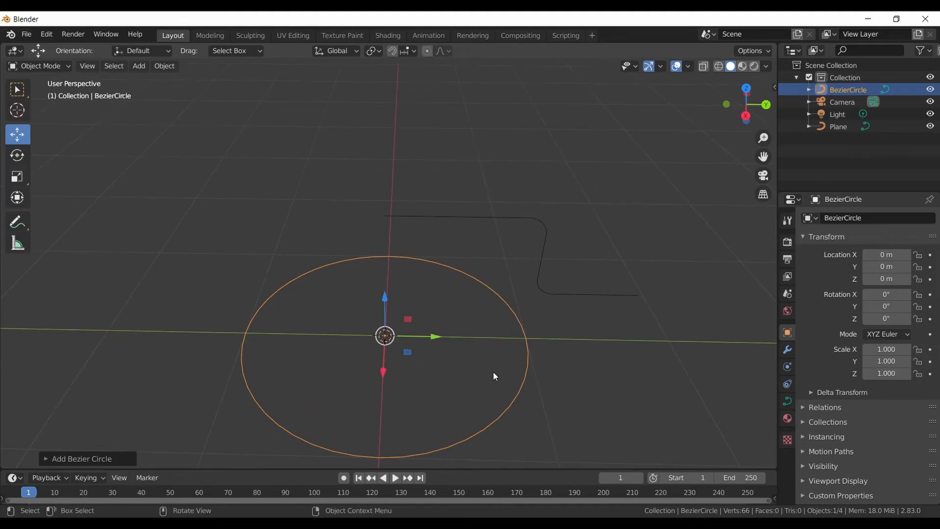
Select the rounded stepped curve and scale it up uniformly to about 3.34
scroll(612, 366, "down", 4)
middle_click_drag(611, 366, 581, 324)
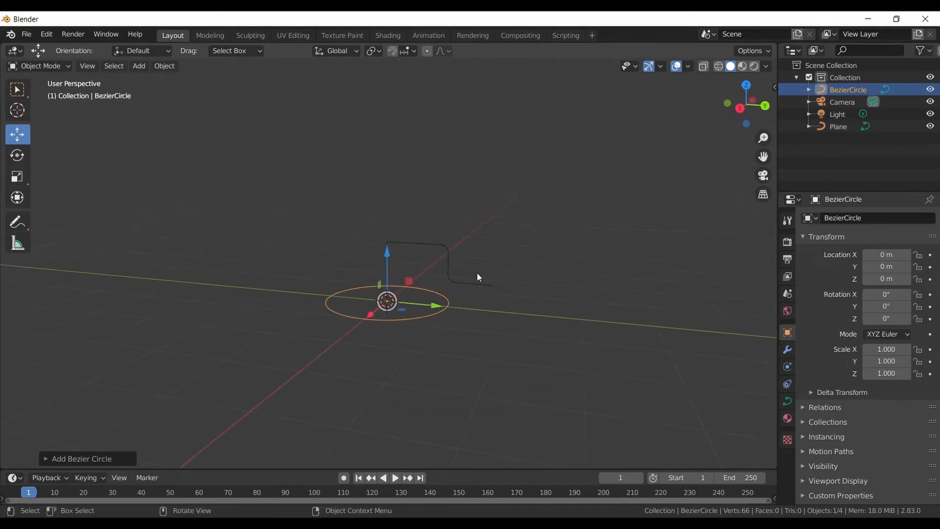
left_click(448, 257)
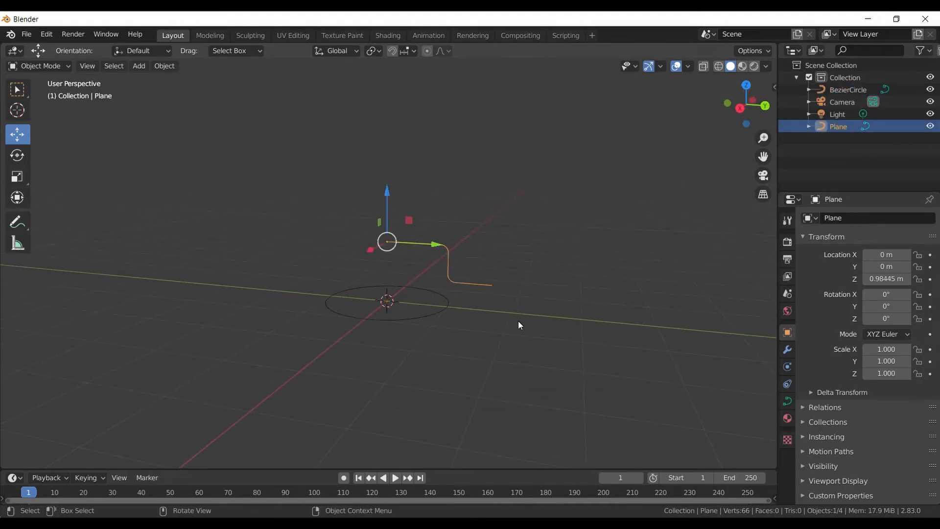
key("s")
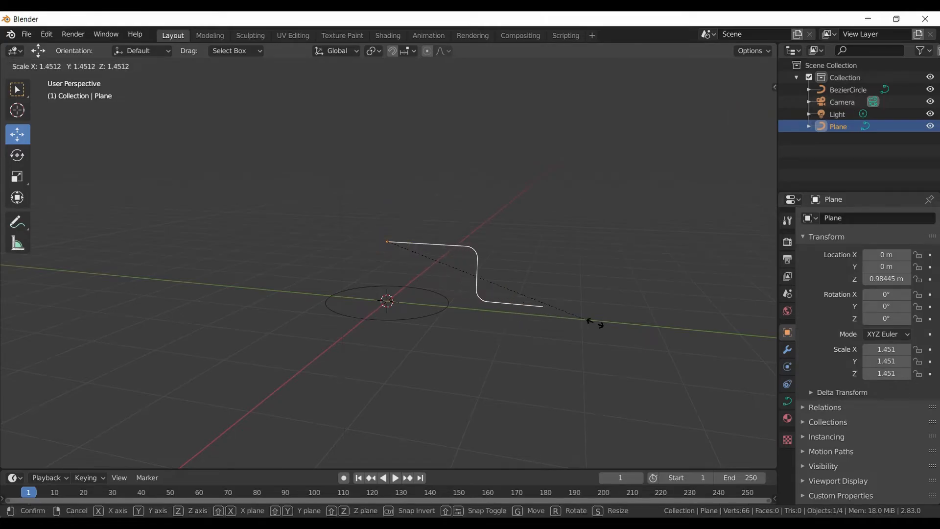
left_click(114, 343)
scroll(435, 330, "down", 4)
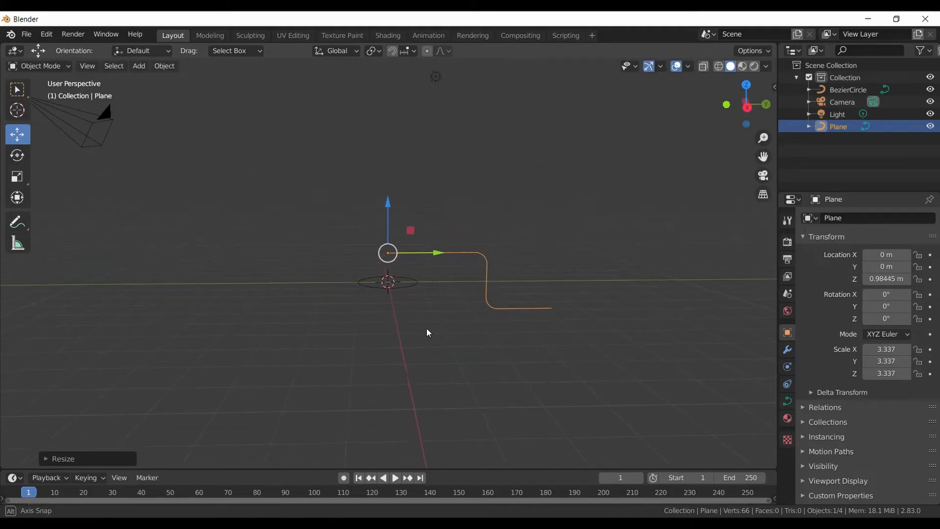
Raise the stepped curve along Z to about 4.24 m and enlarge it uniformly to a scale of about 4.67
left_click_drag(390, 207, 386, 106)
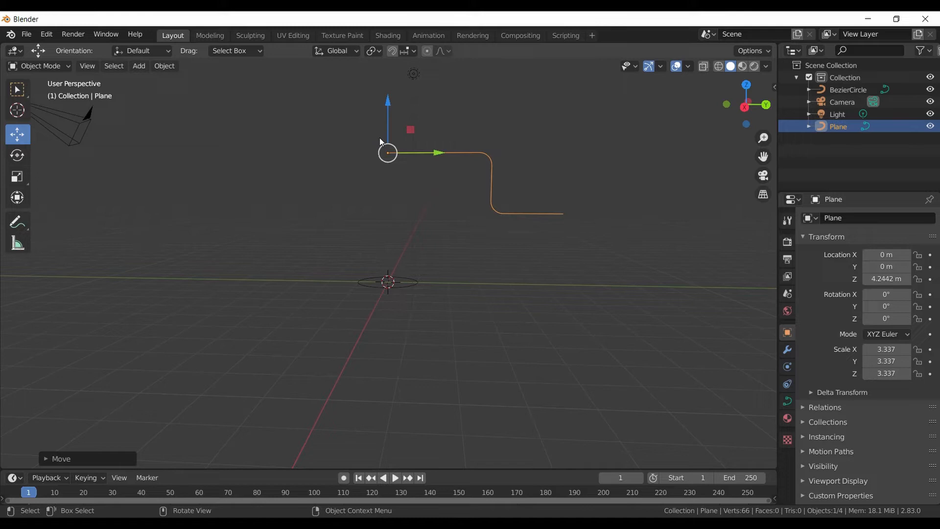
key("s")
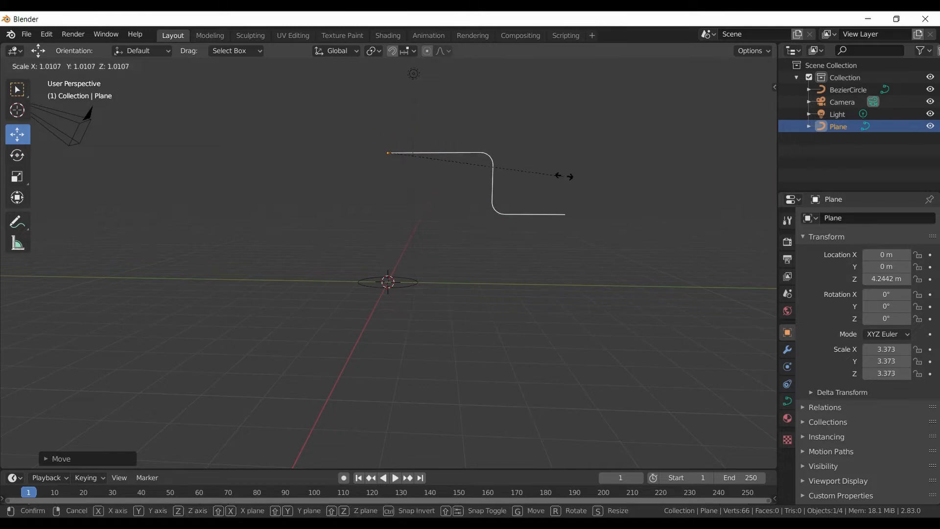
left_click(632, 180)
middle_click_drag(399, 182, 412, 208)
Assign BezierCircle as the bevel object in the stepped curve's geometry settings
left_click(413, 278)
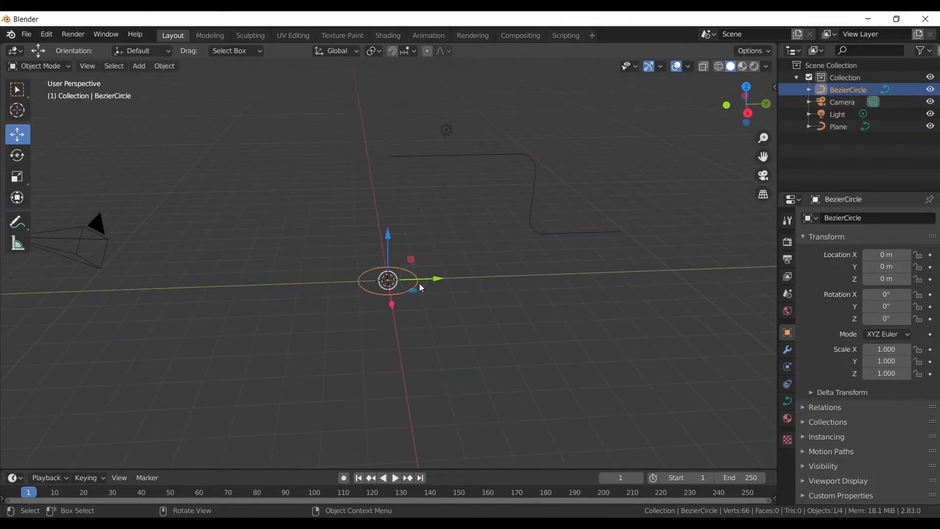
left_click(412, 158)
middle_click_drag(412, 154, 528, 175)
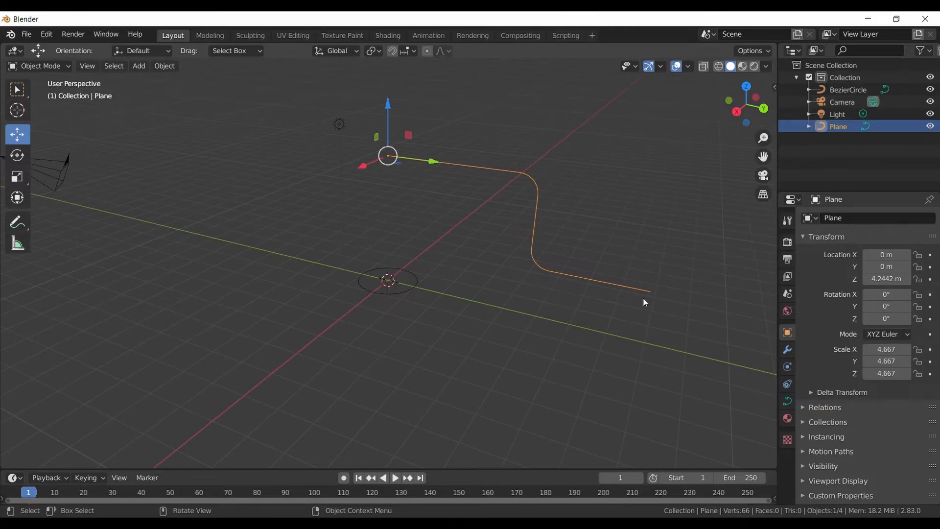
left_click(787, 402)
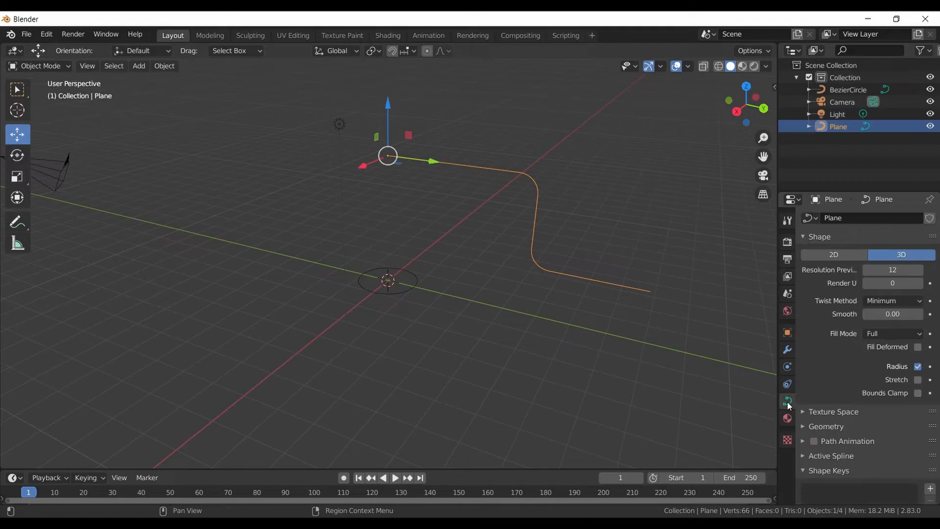
left_click(806, 426)
scroll(821, 401, "down", 5)
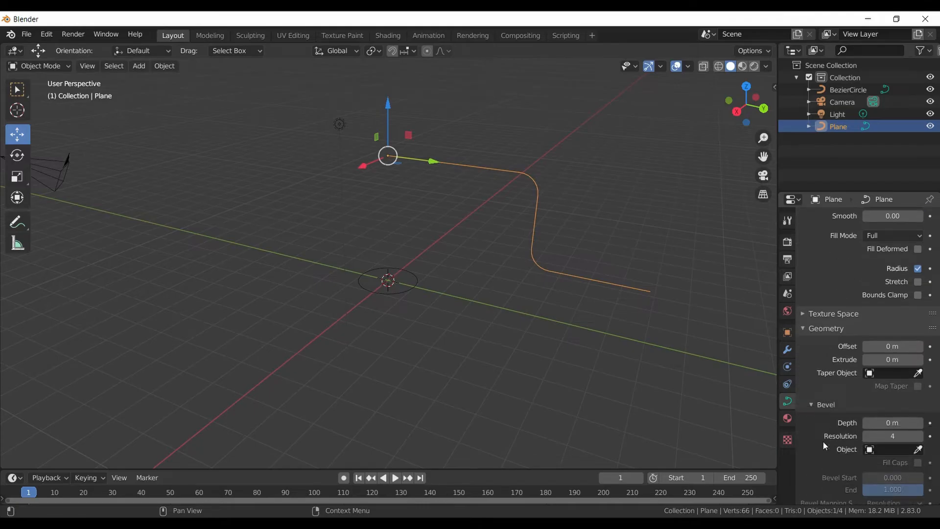
left_click(889, 451)
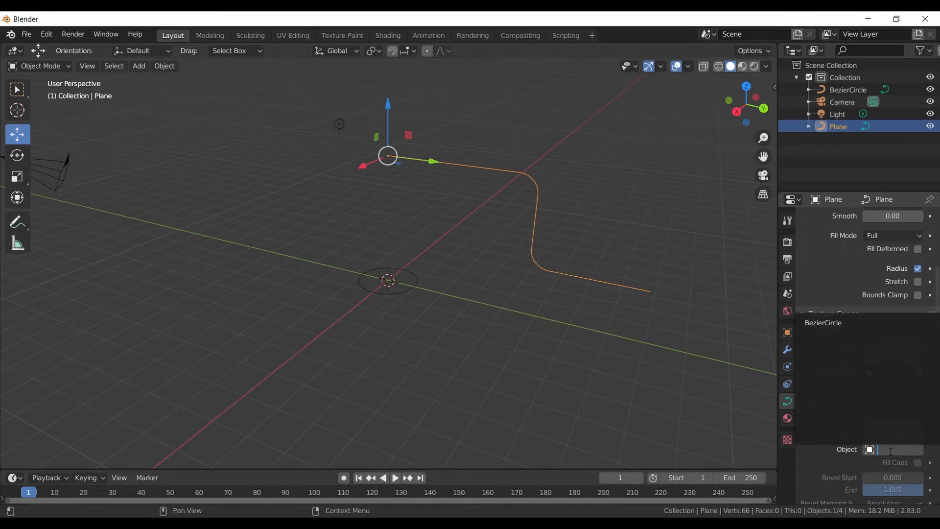
left_click(848, 321)
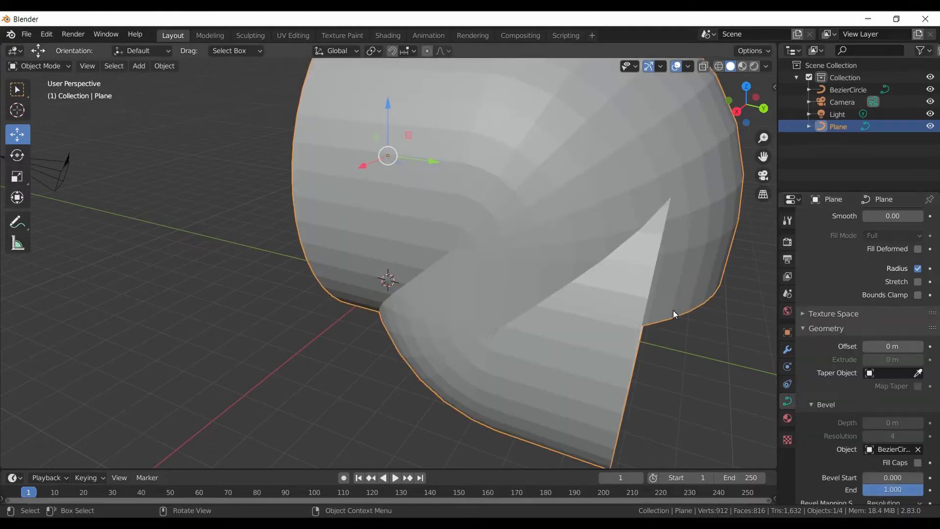
Scale the Bezier circle down to roughly 0.13 to thin the swept tube into a pipe
scroll(670, 310, "down", 3)
middle_click_drag(670, 315, 534, 300)
left_click(372, 276)
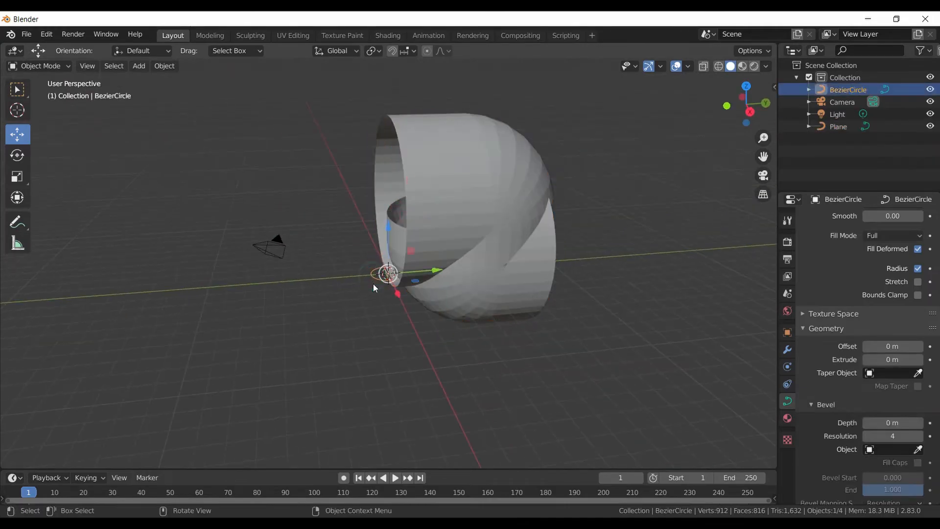
key("s")
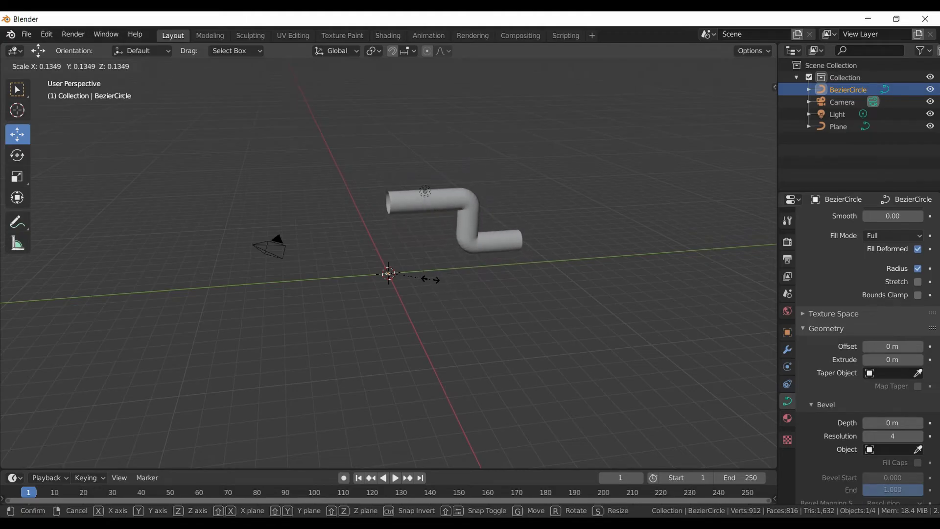
left_click(438, 282)
middle_click_drag(542, 290, 418, 234)
scroll(392, 263, "down", 5)
scroll(419, 235, "up", 3)
scroll(420, 237, "up", 1)
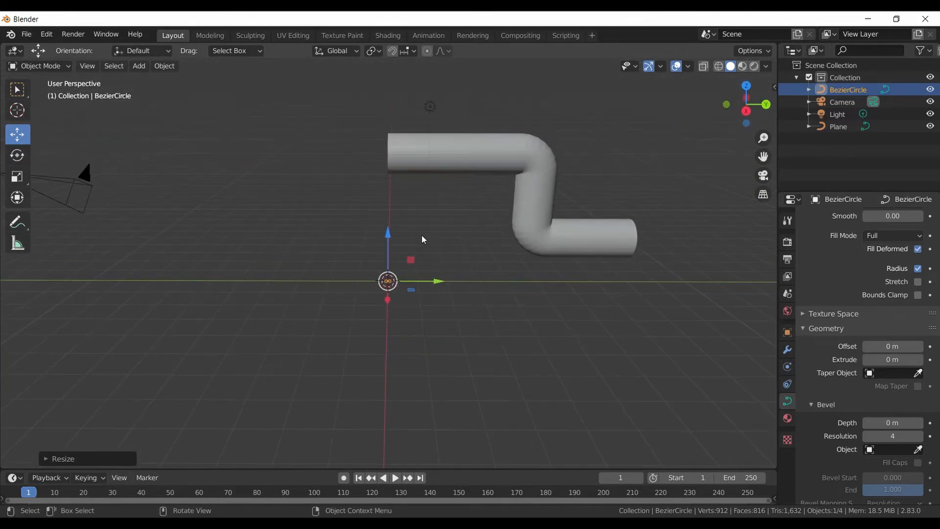
Convert the stepped pipe from a curve to a mesh
left_click(413, 146)
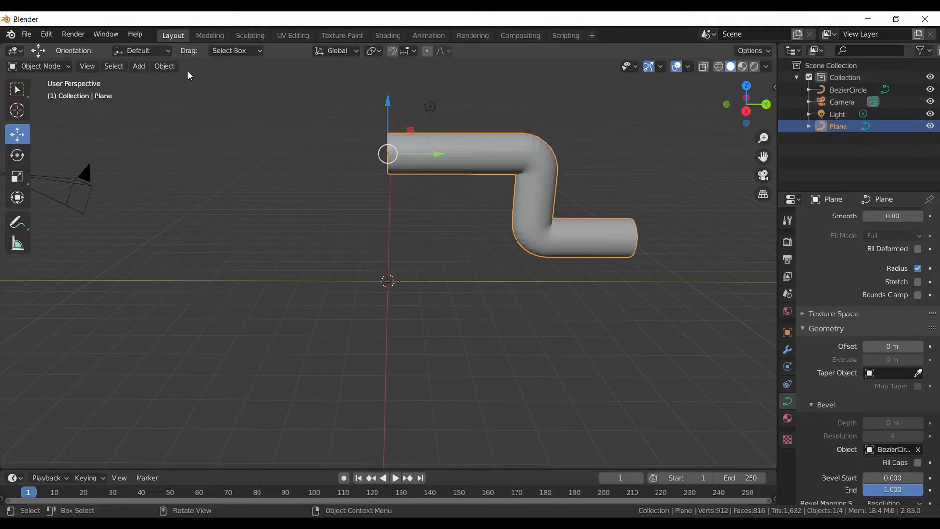
left_click(164, 65)
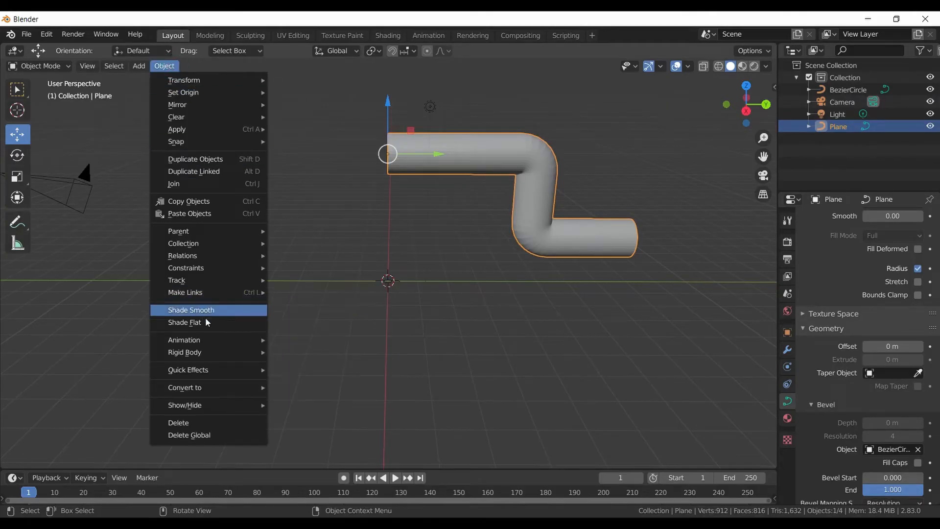
mouse_move(221, 385)
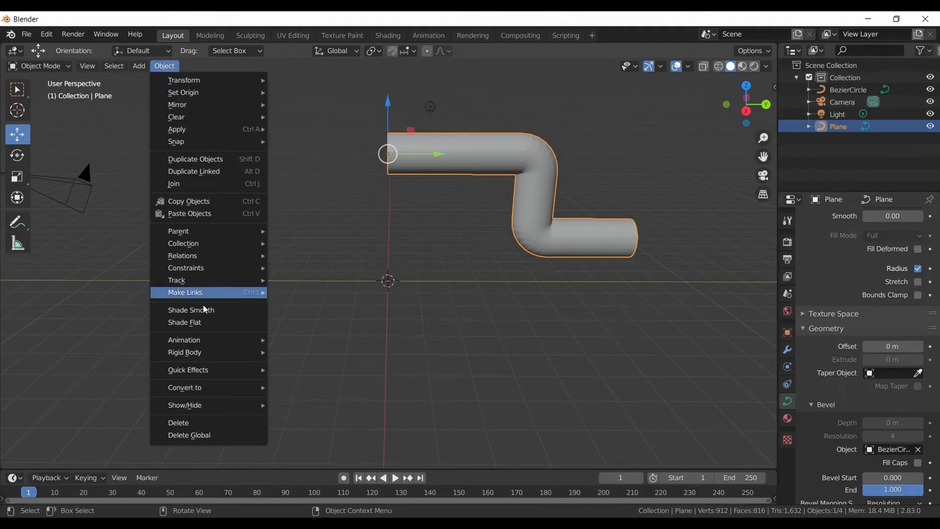
mouse_move(206, 389)
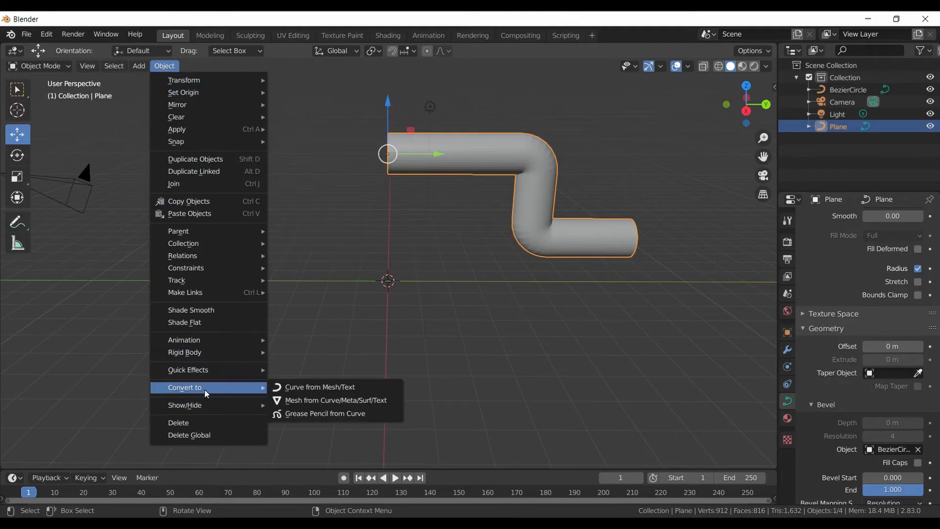
left_click(307, 398)
Delete the leftover Bezier circle at the world origin
middle_click_drag(444, 317, 485, 325)
left_click(486, 326)
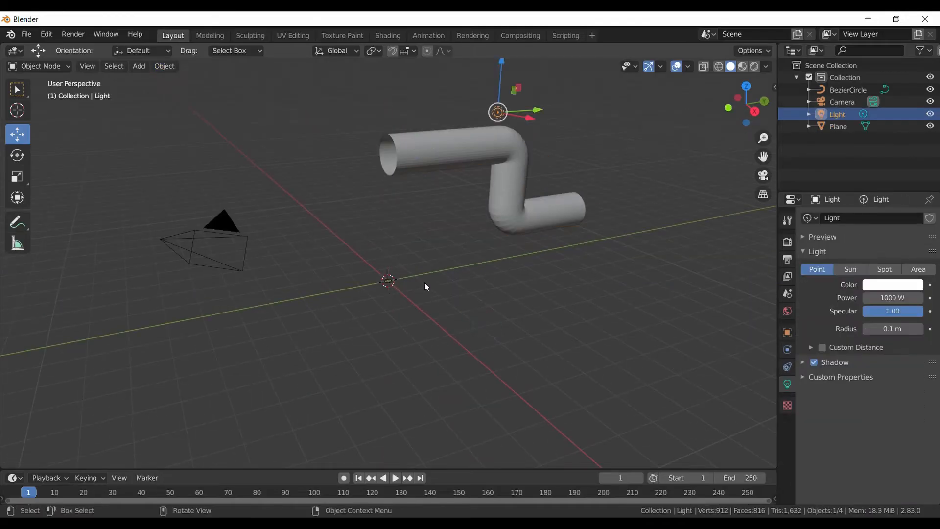
left_click(419, 297)
key("Delete")
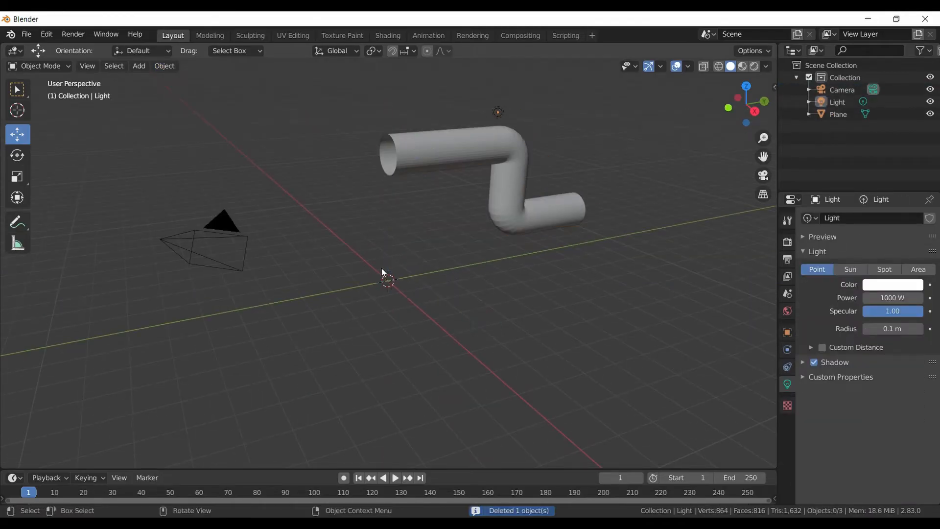
middle_click_drag(439, 229, 486, 220)
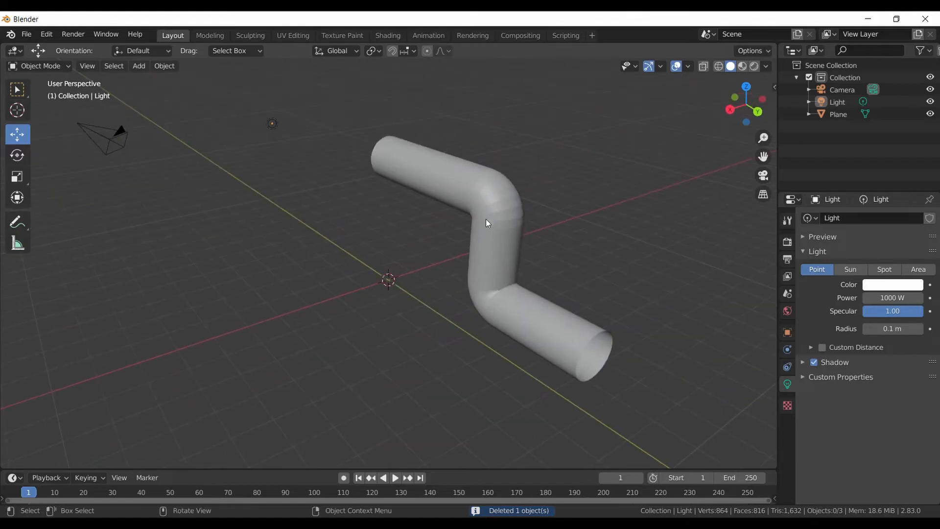
Add Fluid physics to the pipe as an Effector of type Collision, with Is Planar enabled
left_click(490, 218)
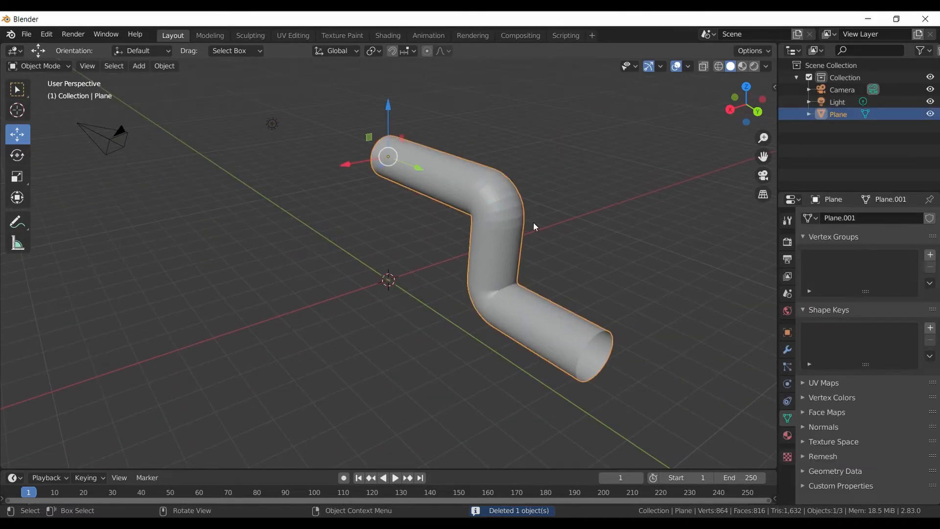
left_click(788, 384)
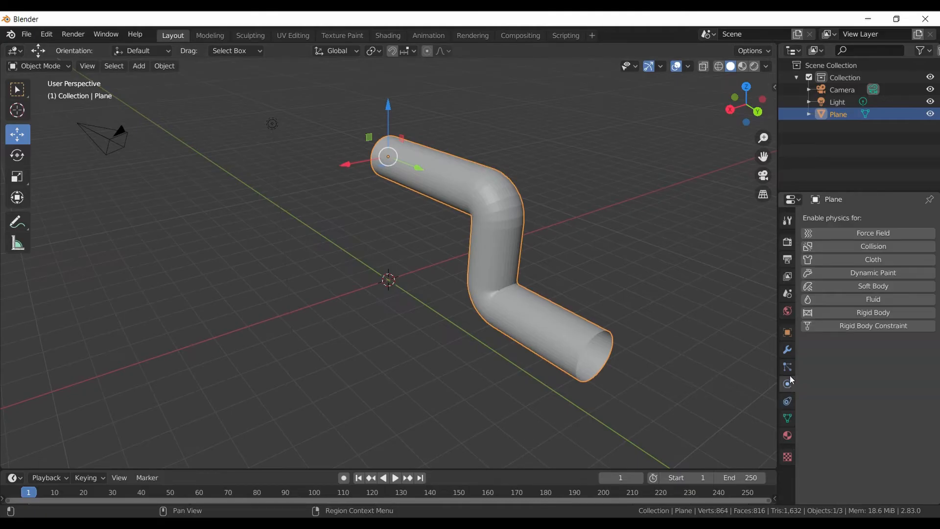
left_click(856, 298)
left_click(880, 365)
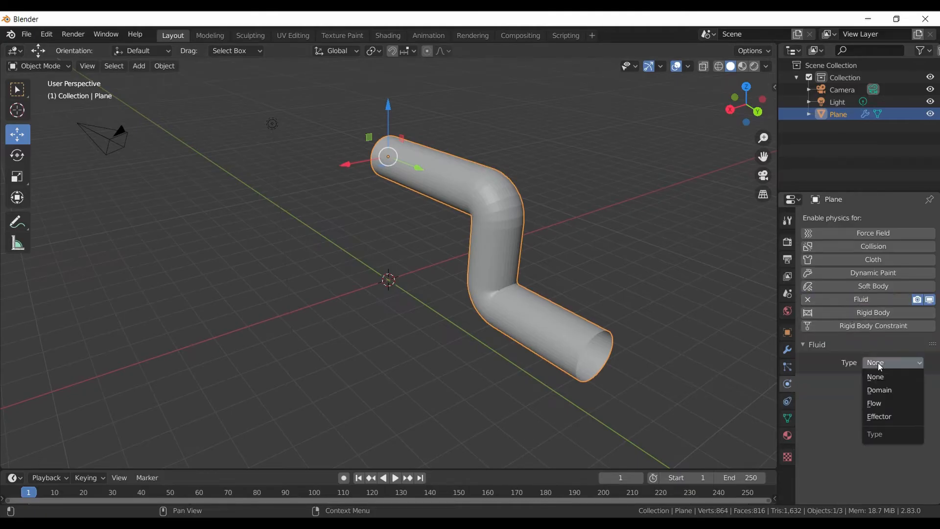
left_click(889, 415)
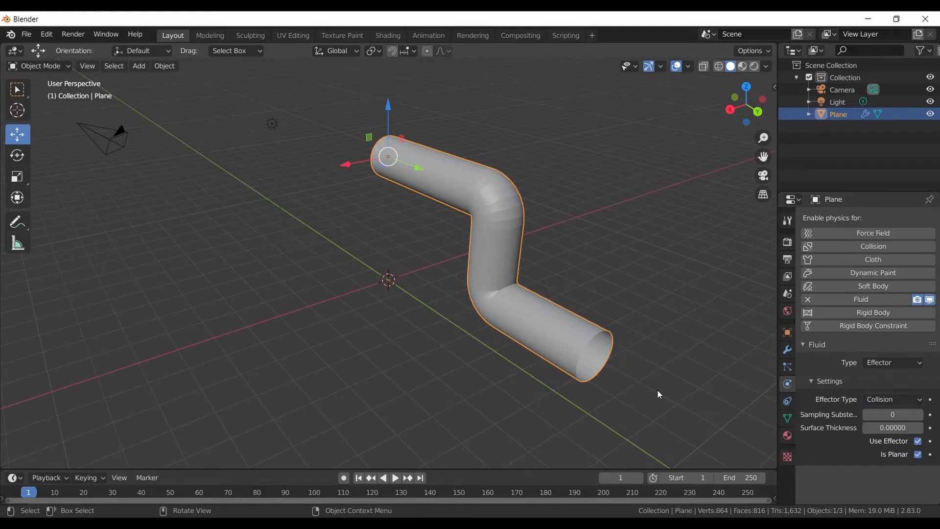
Add a UV sphere and raise it along Z to the open end of the pipe's upper section
middle_click_drag(632, 205, 574, 208)
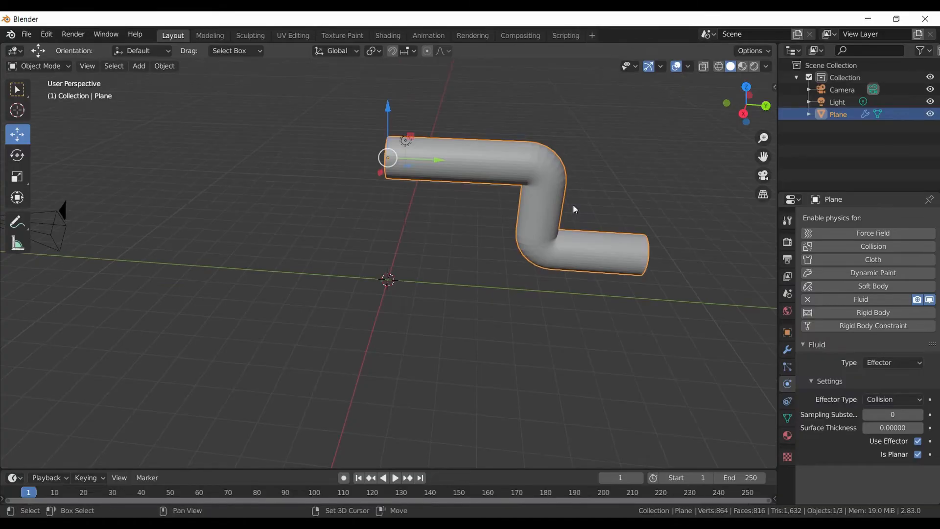
key("shift+a")
mouse_move(573, 195)
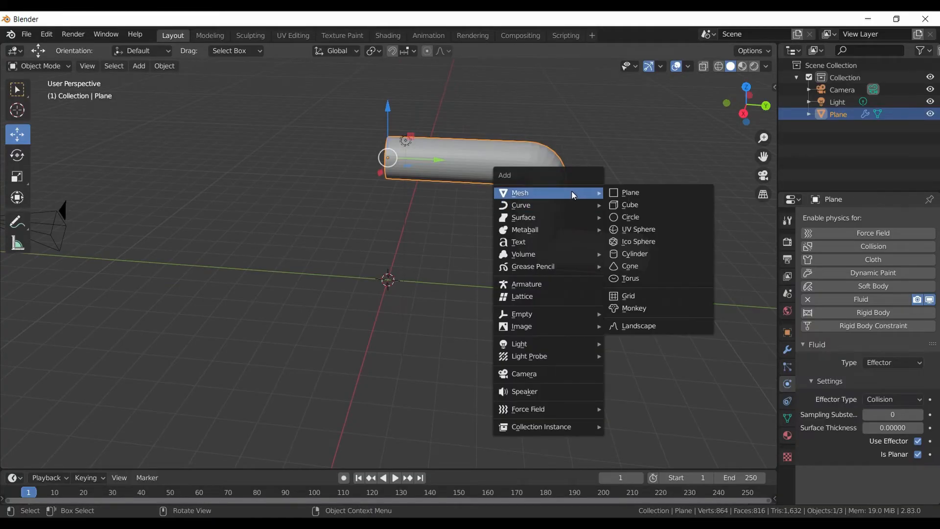
left_click(660, 229)
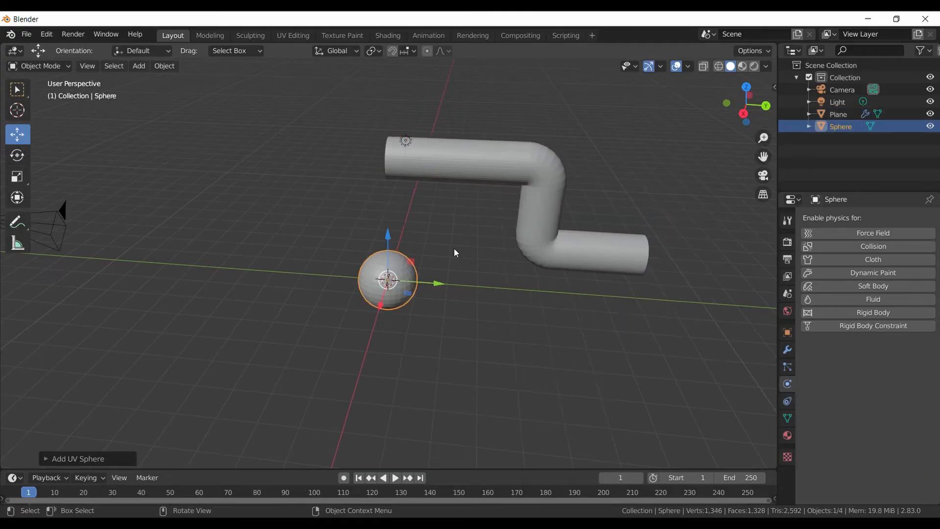
left_click_drag(387, 243, 400, 124)
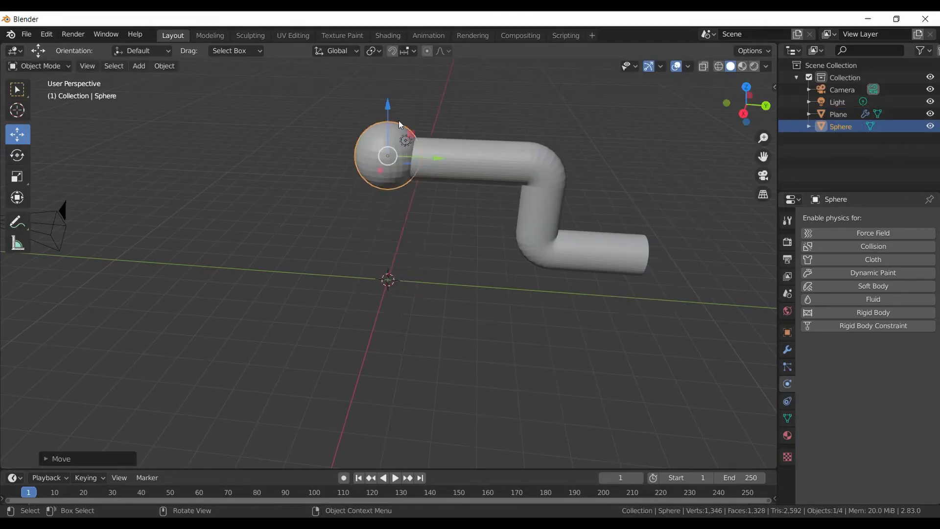
Scale up the pipe uniformly until its diameter slightly exceeds that of the sphere
left_click(542, 172)
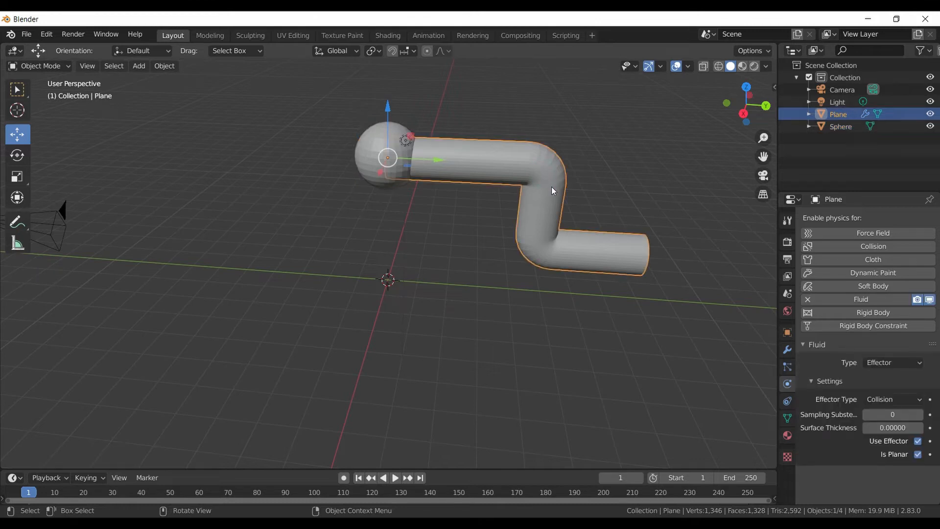
key("s")
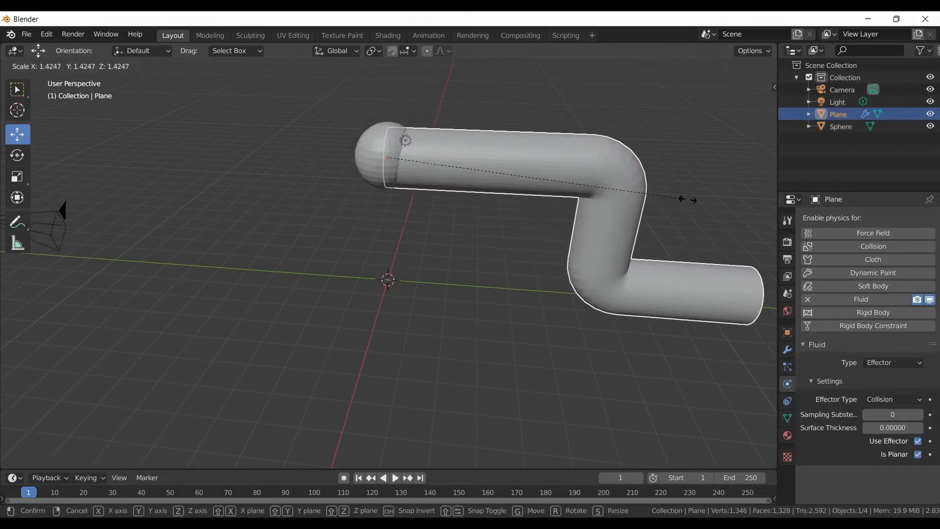
left_click(767, 176)
Shift the pipe slightly along negative Y over the sphere and nudge it up along Z to line up with it
middle_click_drag(683, 176, 430, 151)
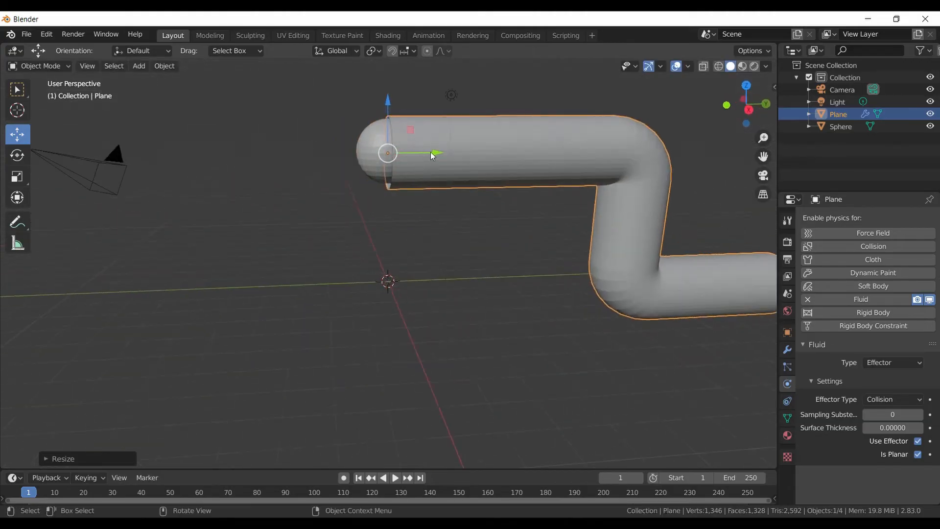
key("g")
left_click(434, 149)
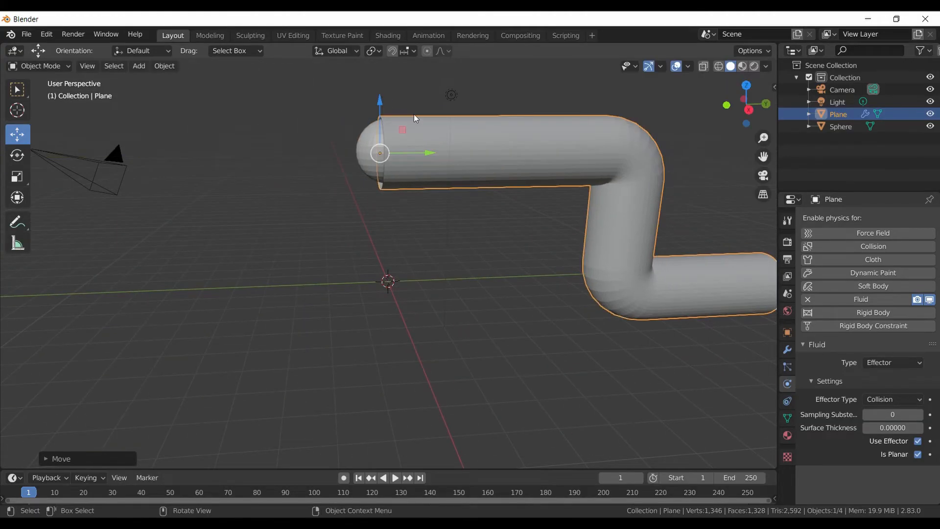
key("g")
key("z")
left_click(406, 129)
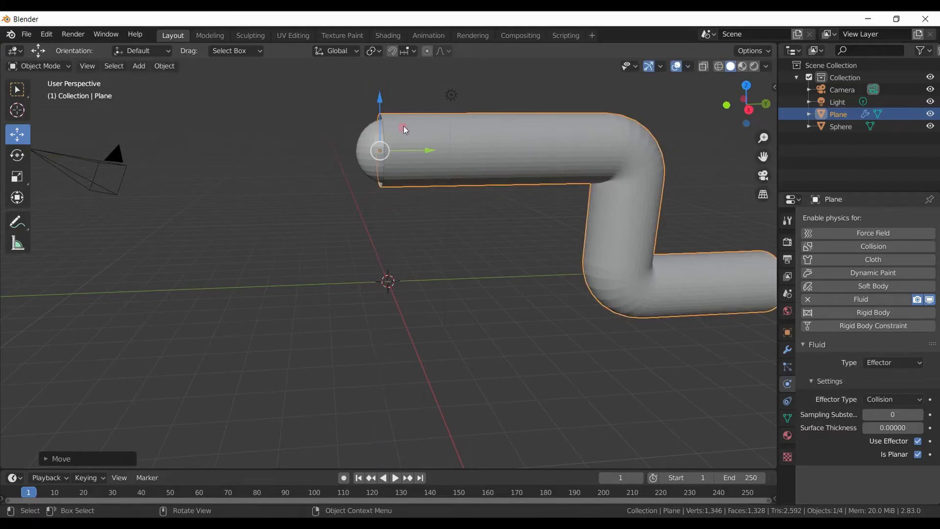
Move the pipe further along negative Y until its open upper end surrounds the sphere
key("g")
key("y")
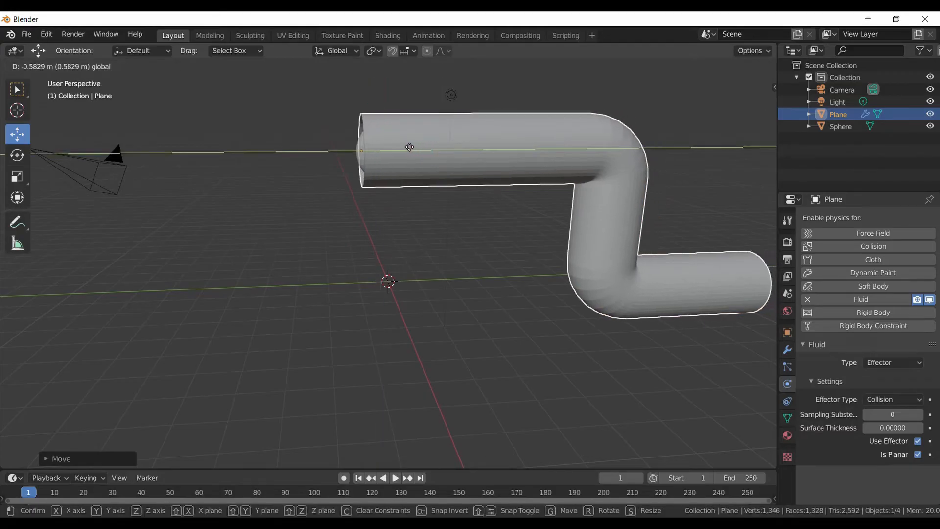
left_click(397, 147)
Select the sphere and shift it along X in front view to centre it within the pipe opening
middle_click_drag(352, 151, 453, 199)
scroll(449, 156, "up", 2)
left_click(397, 155)
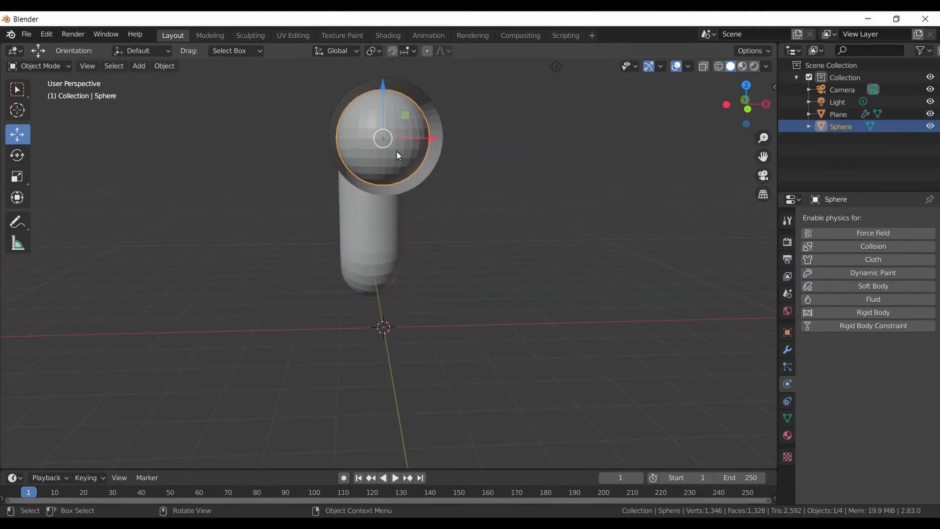
key("KP_1")
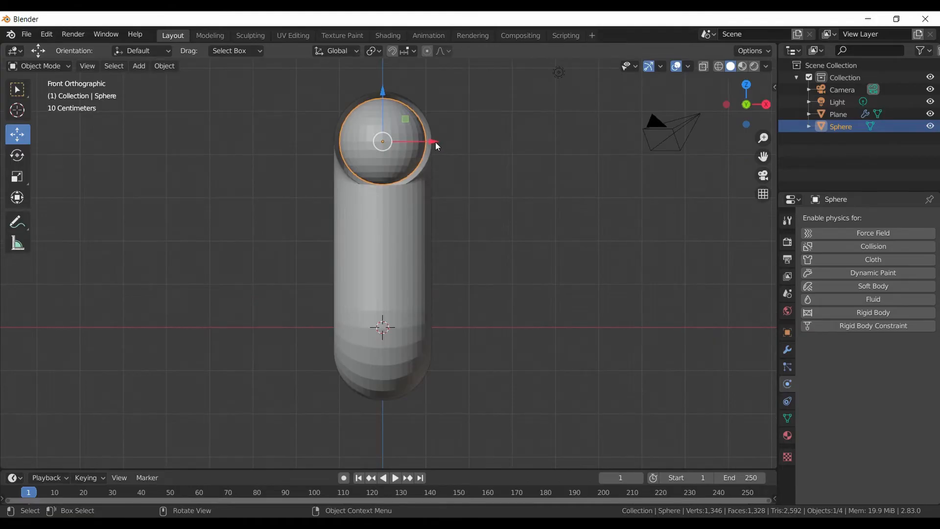
left_click_drag(434, 142, 436, 196)
middle_click_drag(436, 196, 444, 219)
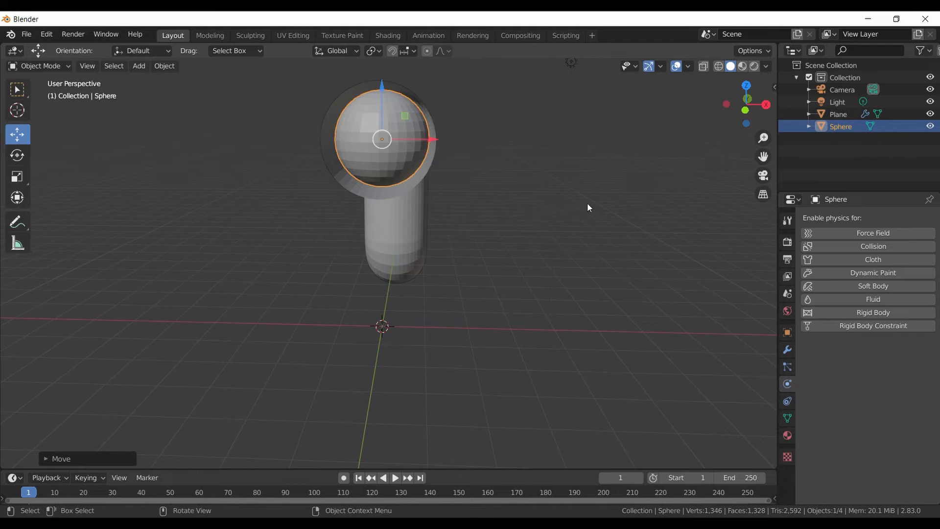
Scale the sphere down uniformly to about 0.93 so it sits clear of the pipe wall
key("s")
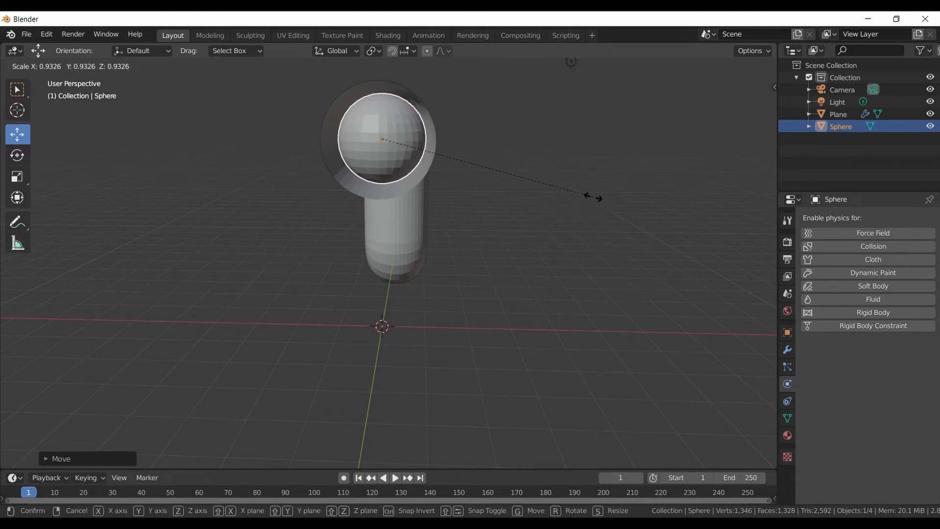
left_click(593, 198)
middle_click_drag(492, 198, 497, 219)
middle_click_drag(567, 202, 550, 216)
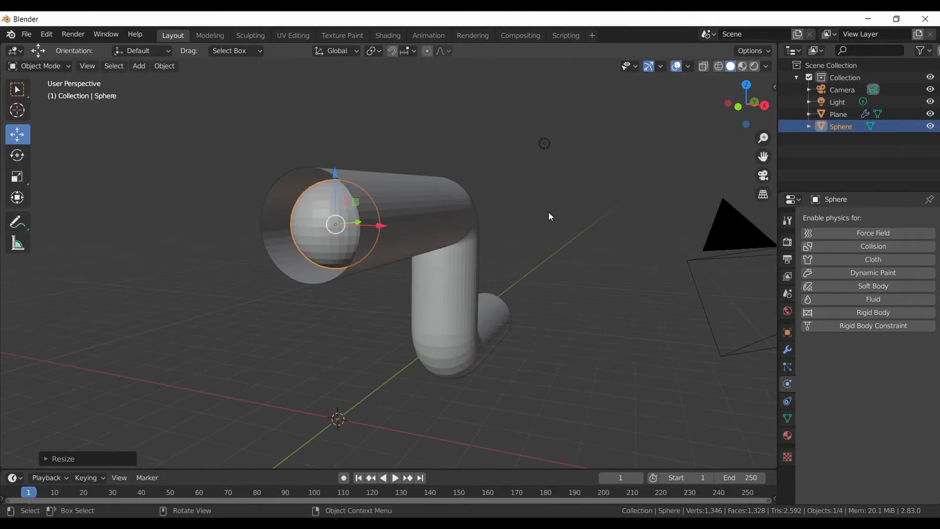
middle_click_drag(523, 226, 360, 221)
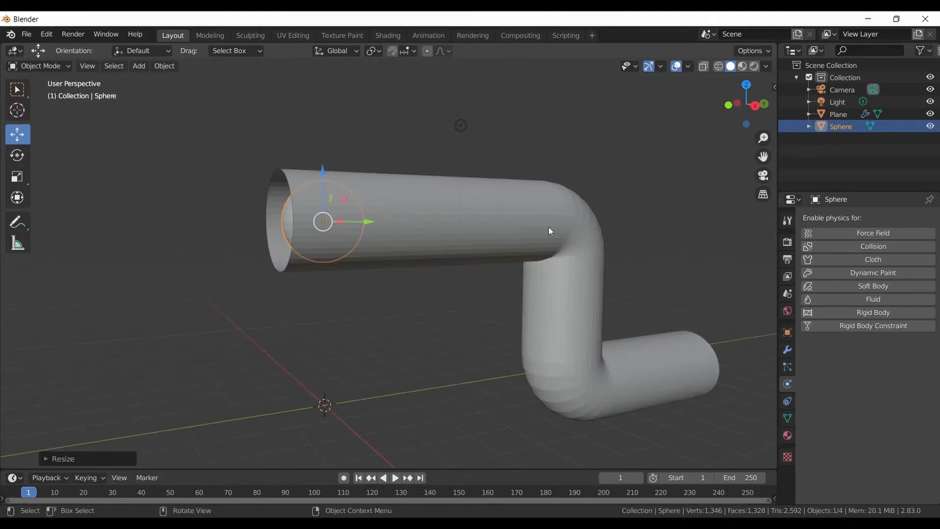
middle_click_drag(723, 350, 705, 295)
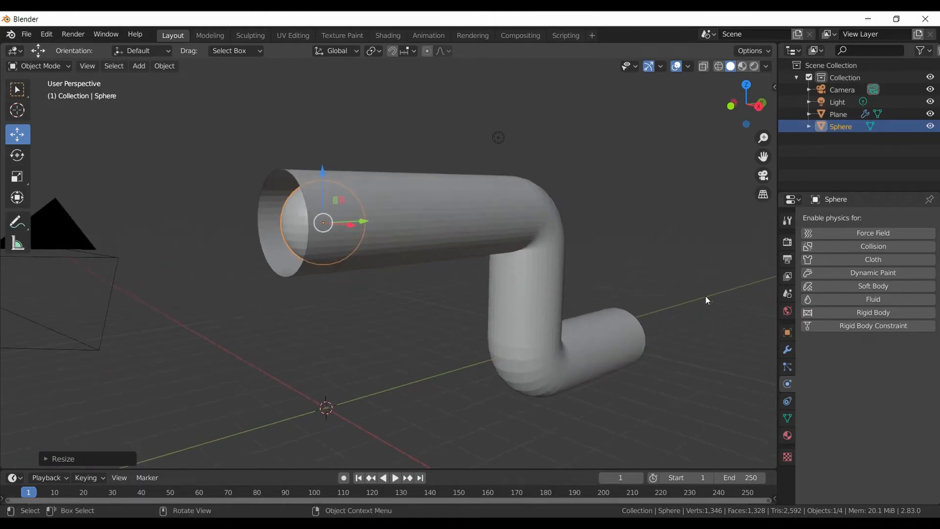
Close the pipe's open end beside the sphere by filling its boundary vertex loop with a face in Edit Mode
left_click(477, 235)
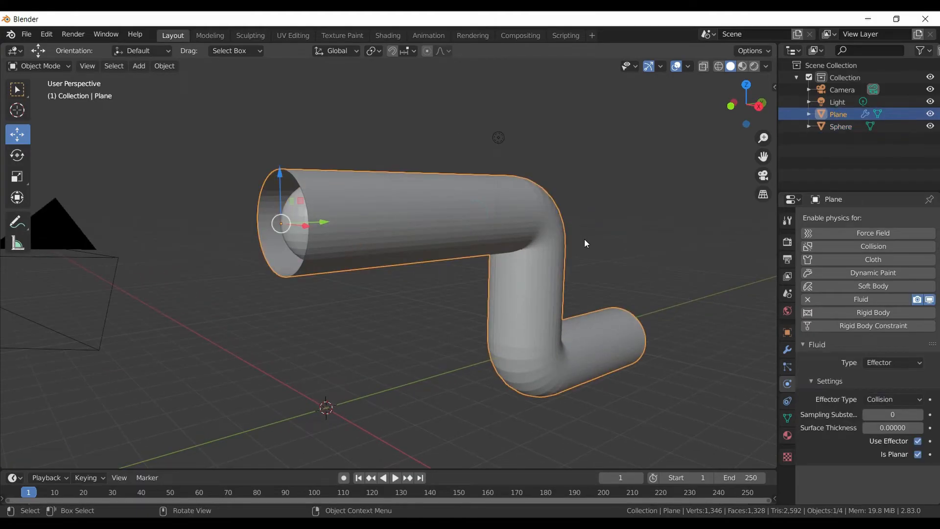
key("Tab")
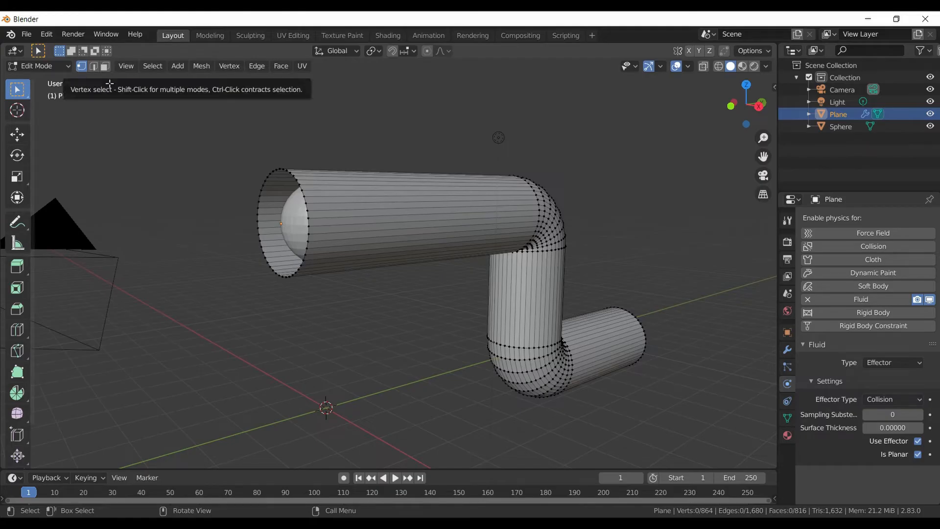
left_click_drag(236, 138, 324, 327)
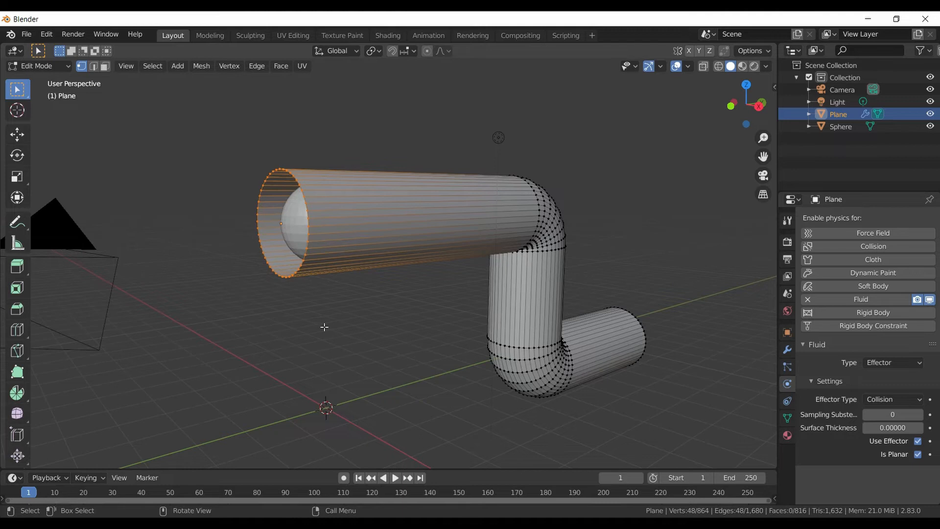
key("f")
middle_click_drag(203, 242, 272, 253)
left_click(191, 228)
middle_click_drag(169, 218, 29, 184)
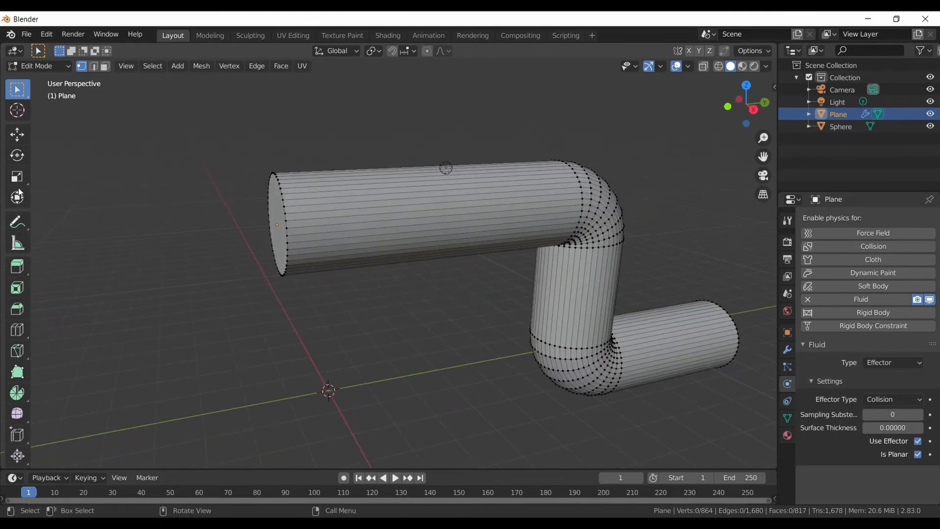
key("Tab")
Switch the viewport to wireframe shading so the sphere inside the pipe can be reached
middle_click_drag(604, 204, 474, 201)
left_click(364, 233)
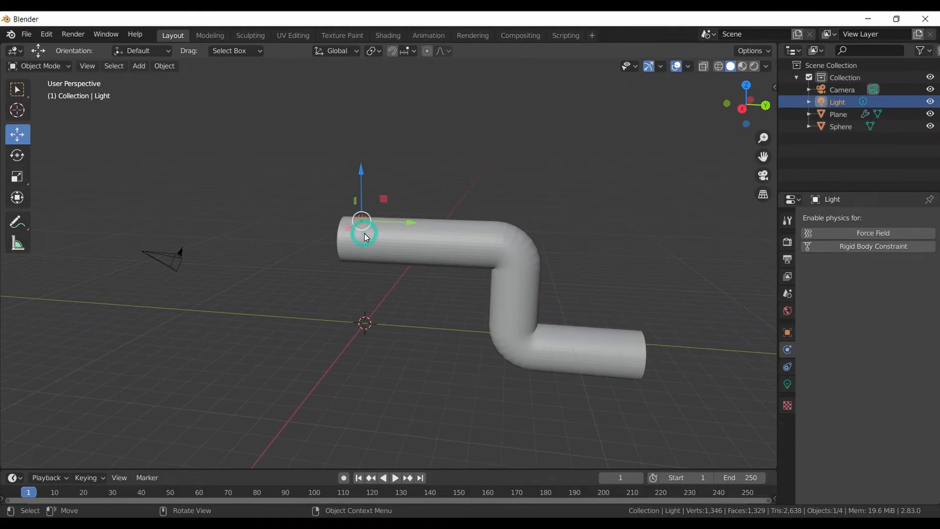
left_click(718, 67)
scroll(528, 165, "up", 4)
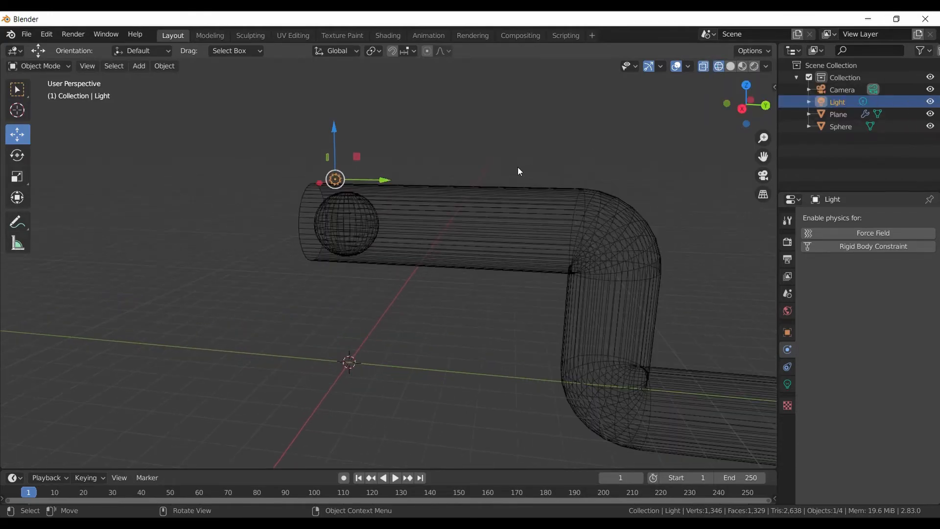
Select the sphere inside the pipe and apply the Quick Liquid effect to it
left_click(346, 234)
left_click(353, 232)
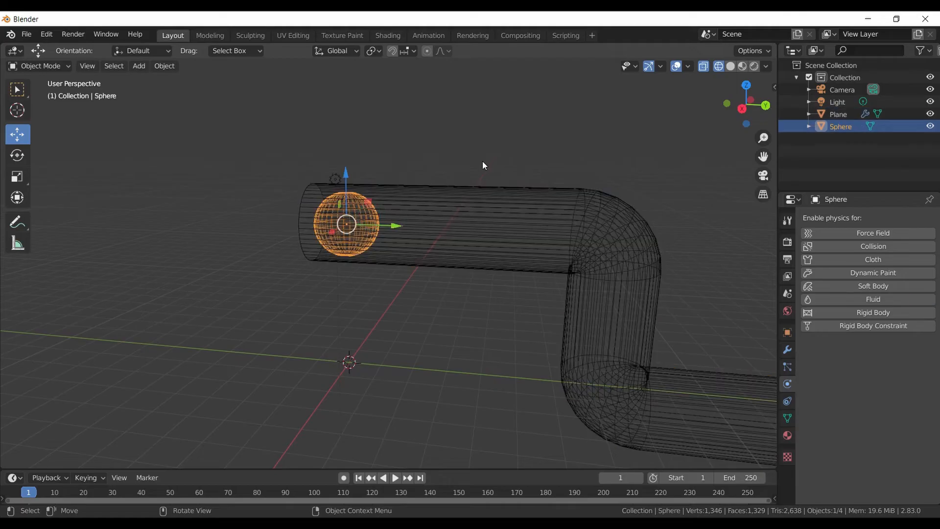
left_click(161, 71)
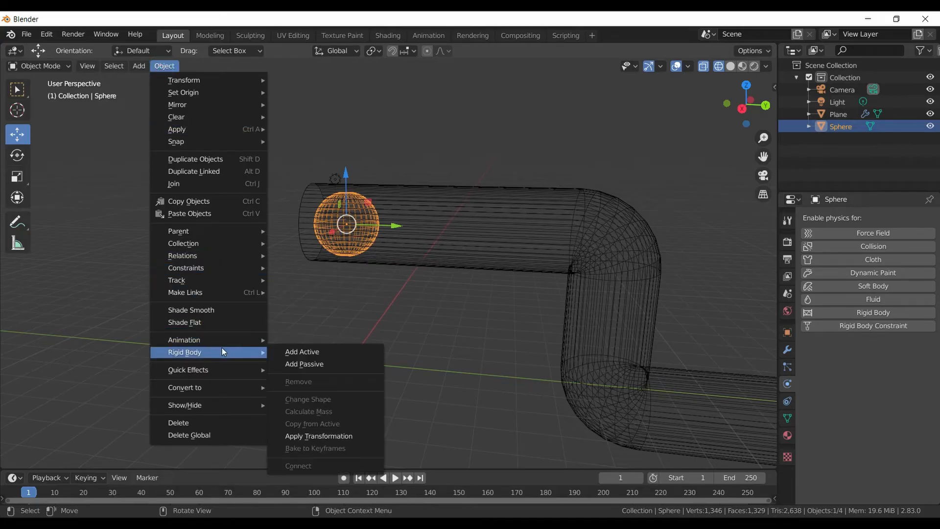
mouse_move(220, 366)
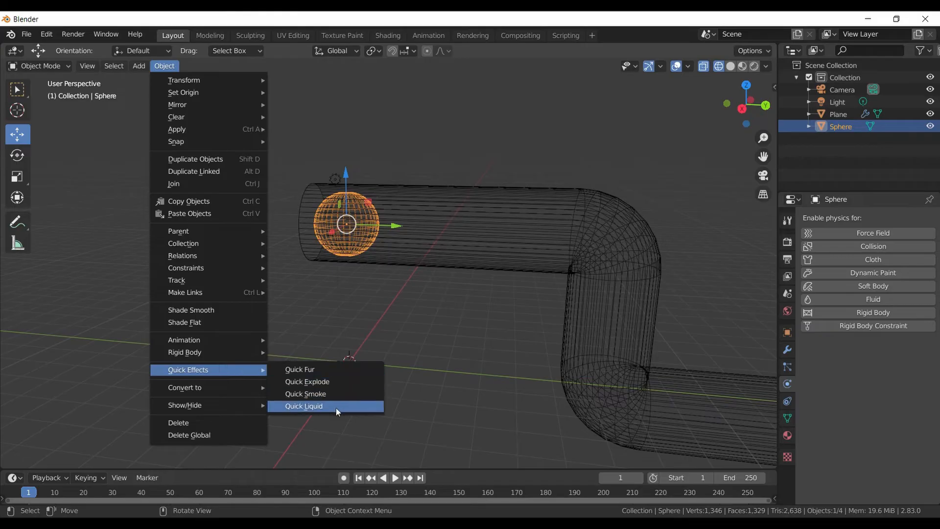
key("Return")
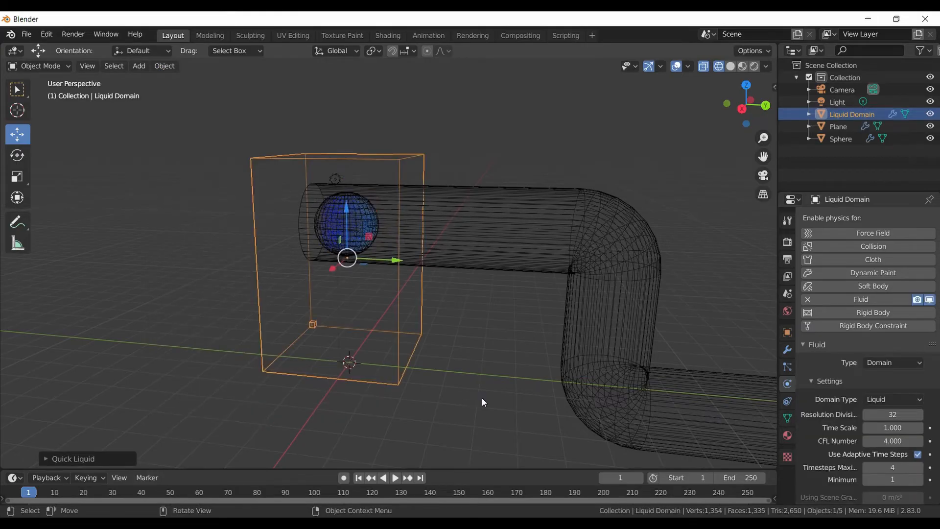
Scale up the liquid domain uniformly in two passes until it reaches the pipe's vertical section
scroll(482, 397, "down", 5)
middle_click_drag(486, 398, 479, 438)
scroll(400, 282, "up", 5)
middle_click_drag(401, 282, 449, 228)
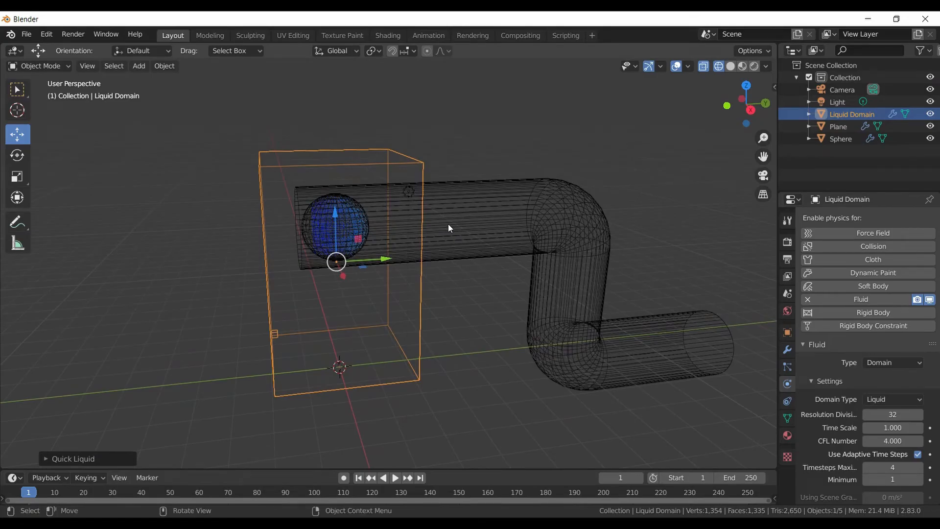
middle_click_drag(470, 326, 499, 300)
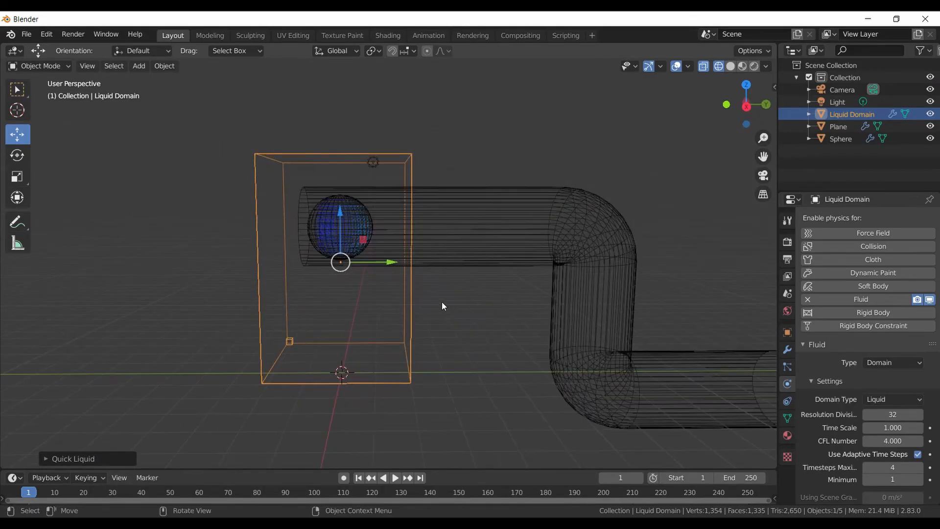
key("s")
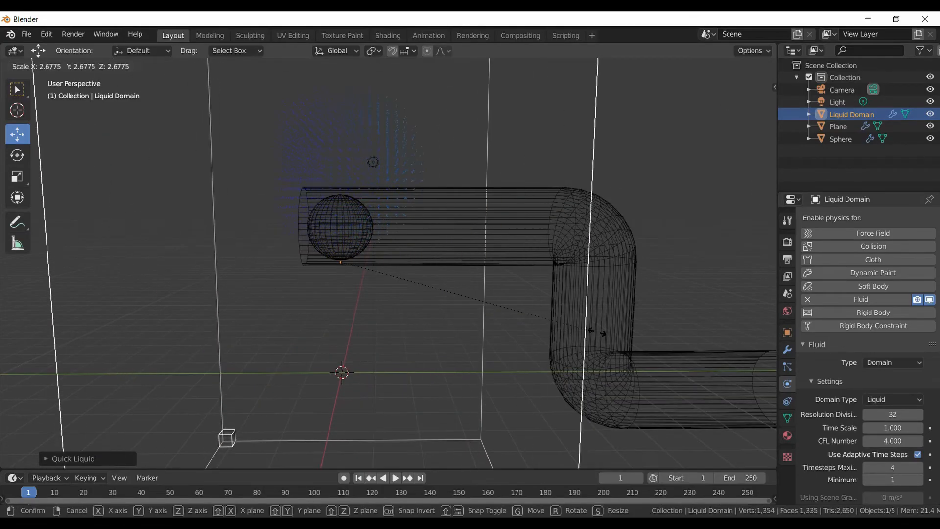
left_click(596, 332)
scroll(596, 332, "down", 5)
mouse_move(591, 319)
middle_mouse_down()
mouse_move(493, 318)
mouse_move(604, 326)
middle_mouse_up()
key("s")
left_click(512, 325)
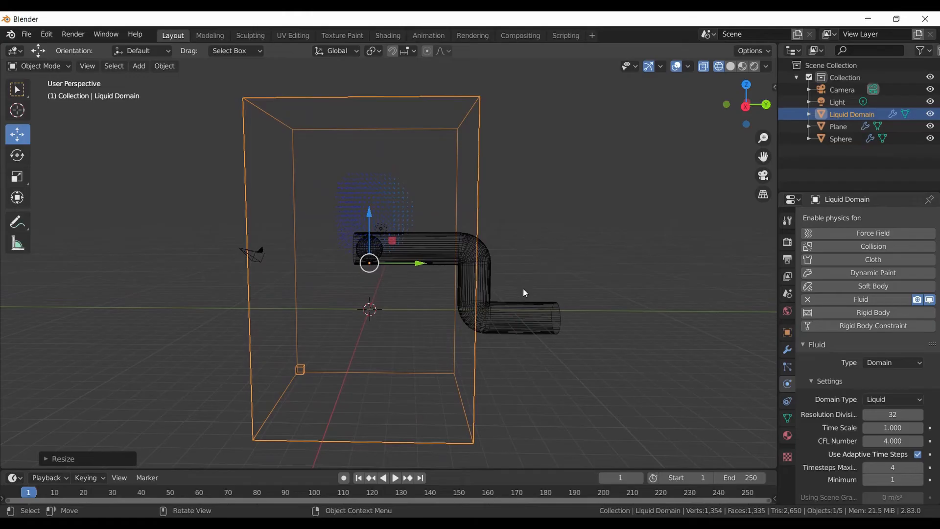
Extend the liquid domain in Edit Mode by moving its positive Y face well beyond the pipe's lower outlet
middle_click_drag(459, 254, 530, 255)
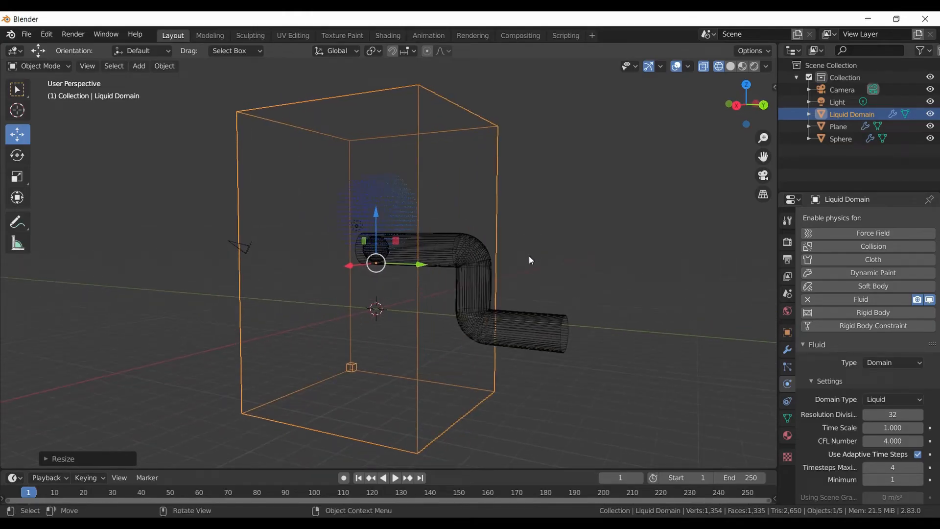
key("Tab")
middle_click_drag(594, 266, 454, 265)
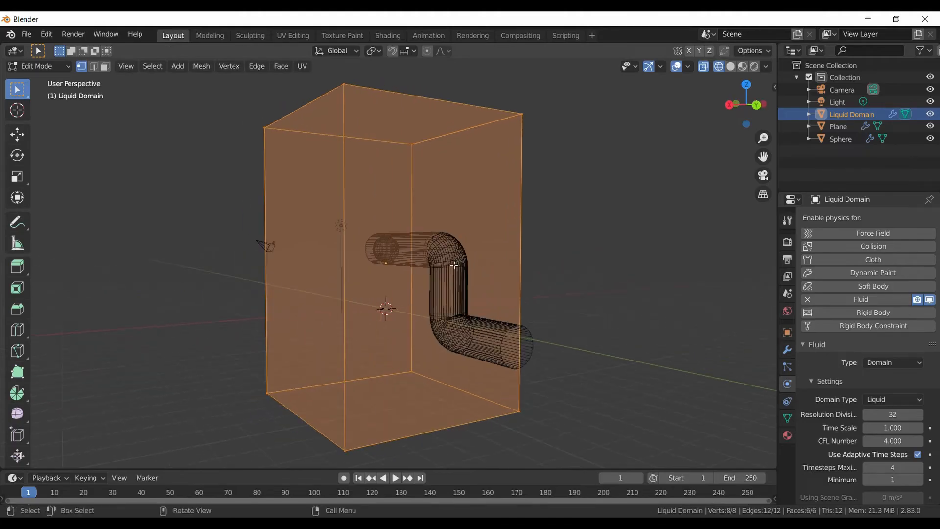
left_click(106, 68)
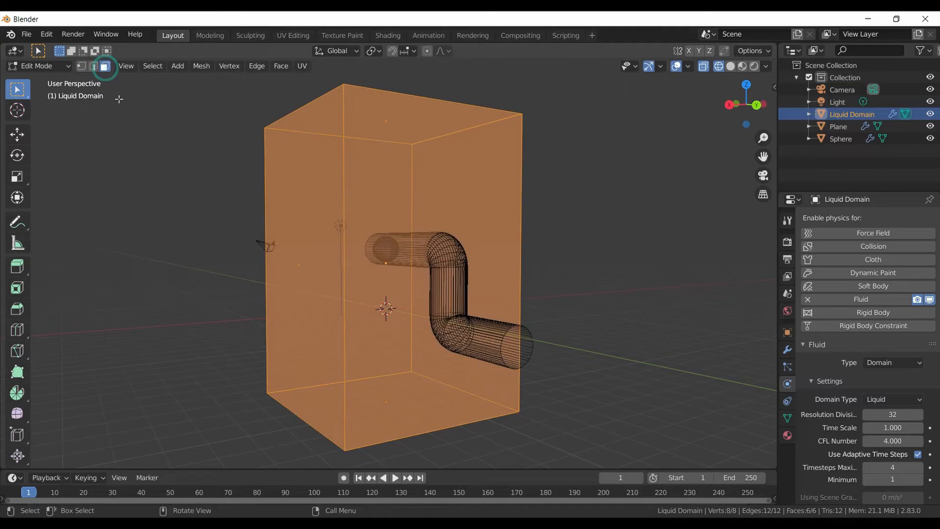
middle_click_drag(410, 273, 491, 277)
left_click(453, 269)
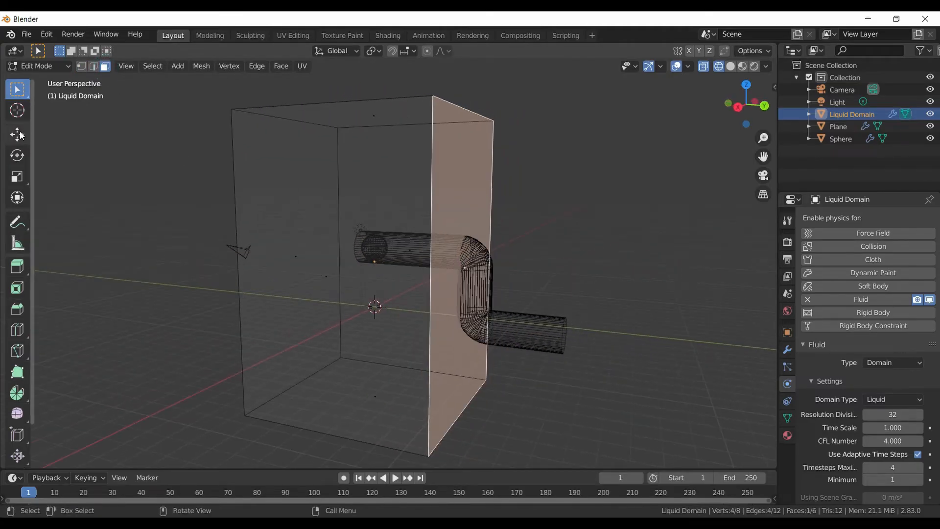
left_click(19, 134)
left_click_drag(515, 271, 58, 298)
scroll(251, 297, "down", 5)
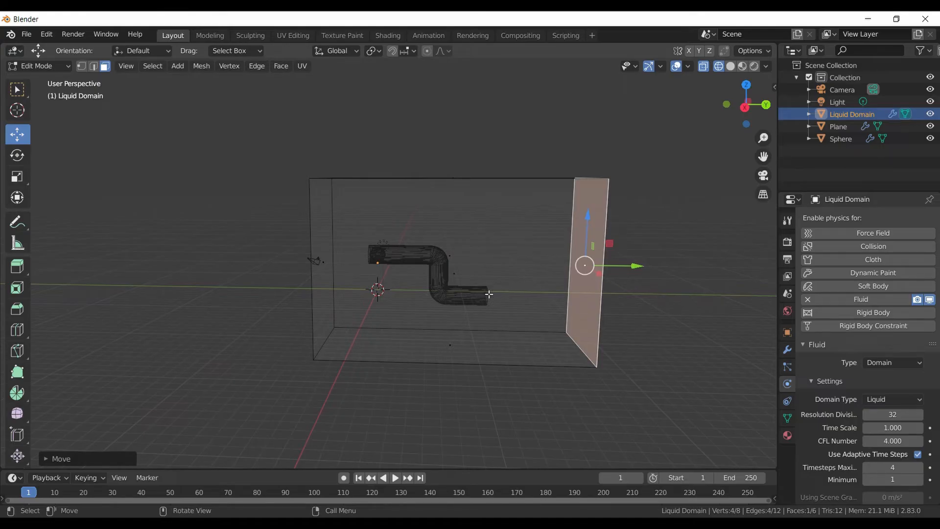
left_click_drag(585, 265, 636, 266)
key("Tab")
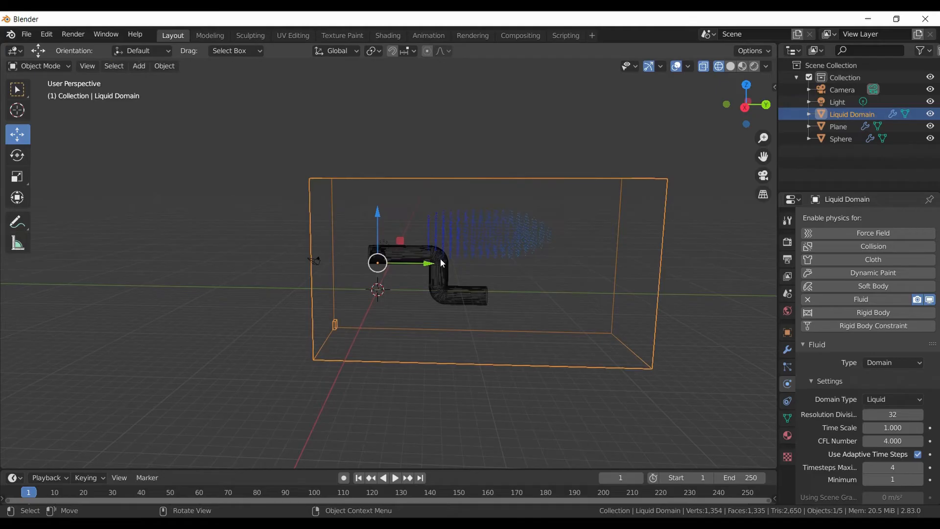
Shift the liquid domain along positive Y, then back slightly, so it encloses the whole pipe with extra room past the outlet
key("g")
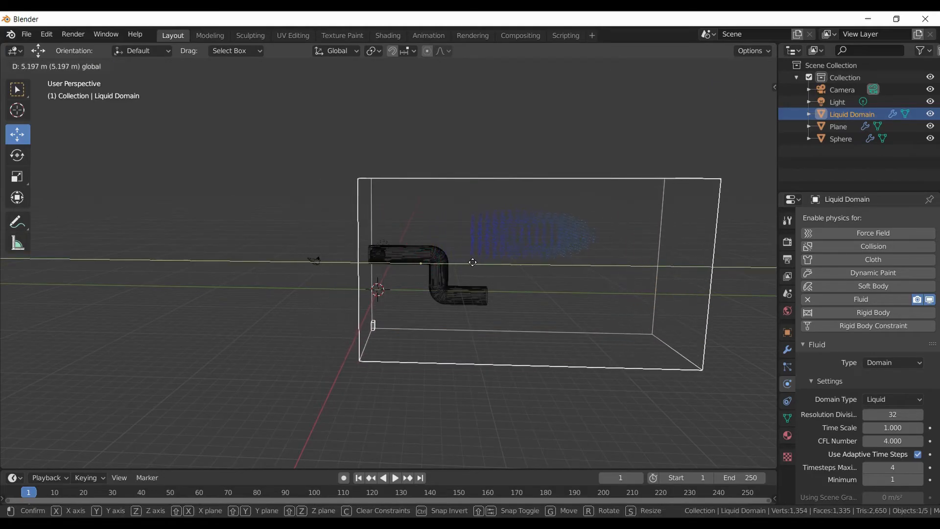
left_click(476, 263)
scroll(413, 259, "up", 3)
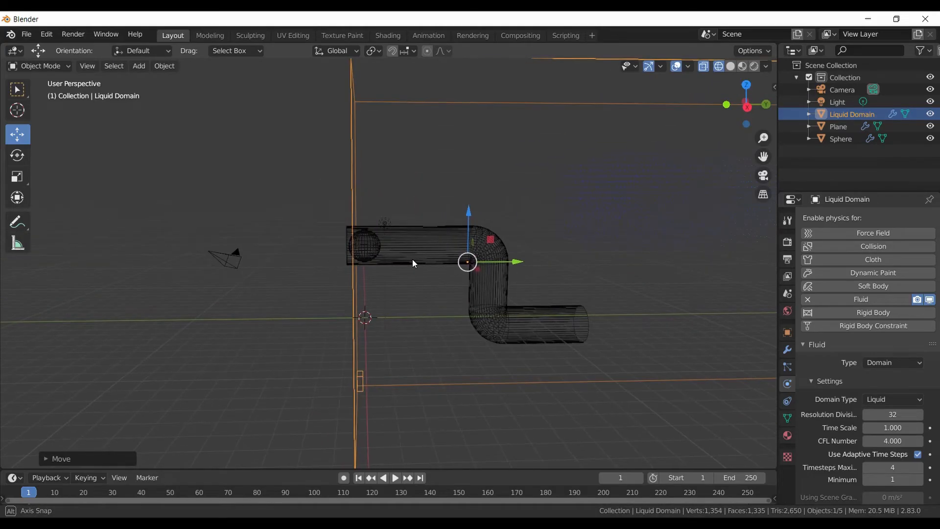
scroll(413, 268, "down", 5)
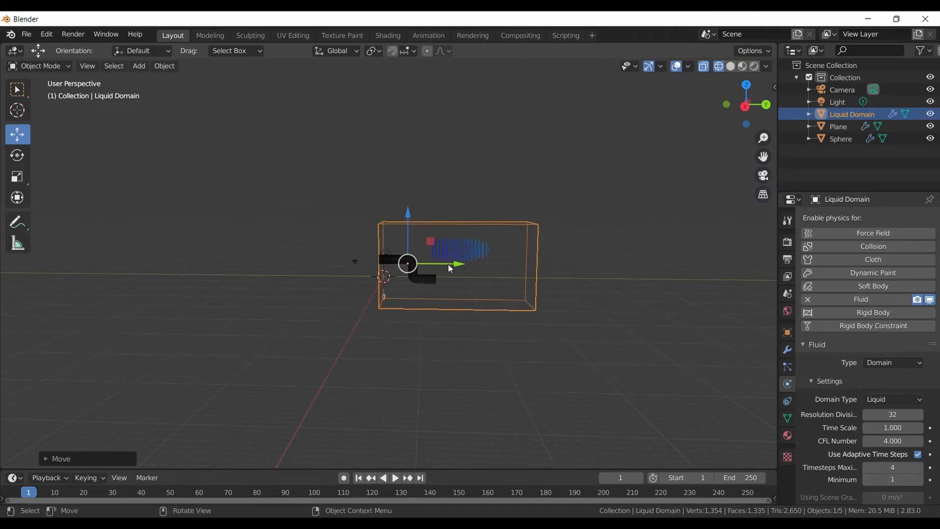
left_click_drag(453, 264, 445, 262)
middle_click_drag(582, 269, 523, 287)
scroll(435, 267, "up", 5)
scroll(523, 286, "down", 5)
middle_click_drag(580, 279, 472, 268)
scroll(453, 280, "up", 3)
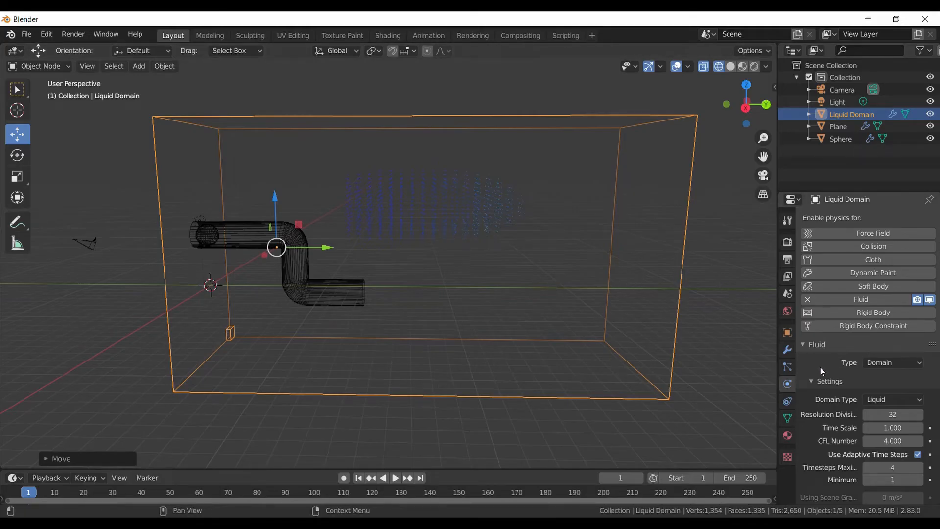
Set the liquid domain's Resolution Divisions to 150
scroll(858, 415, "down", 1)
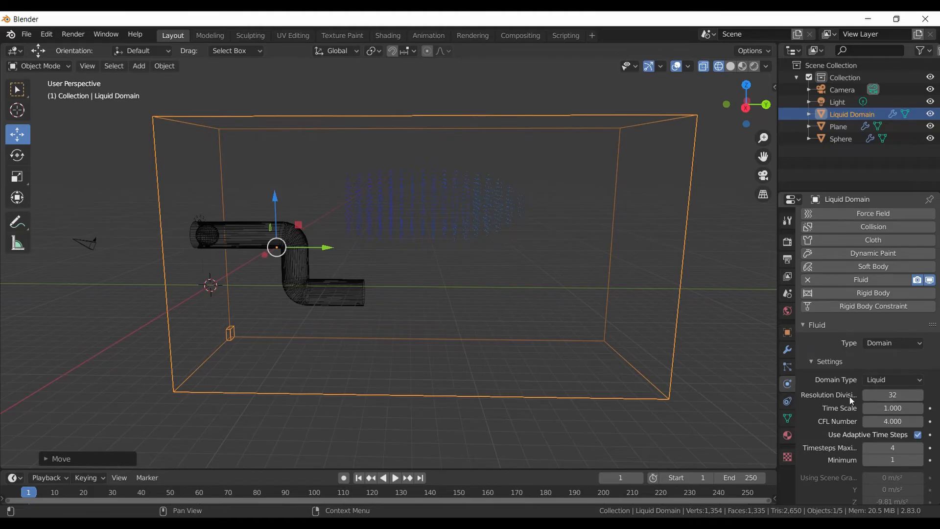
left_click(884, 395)
type("150")
key("Return")
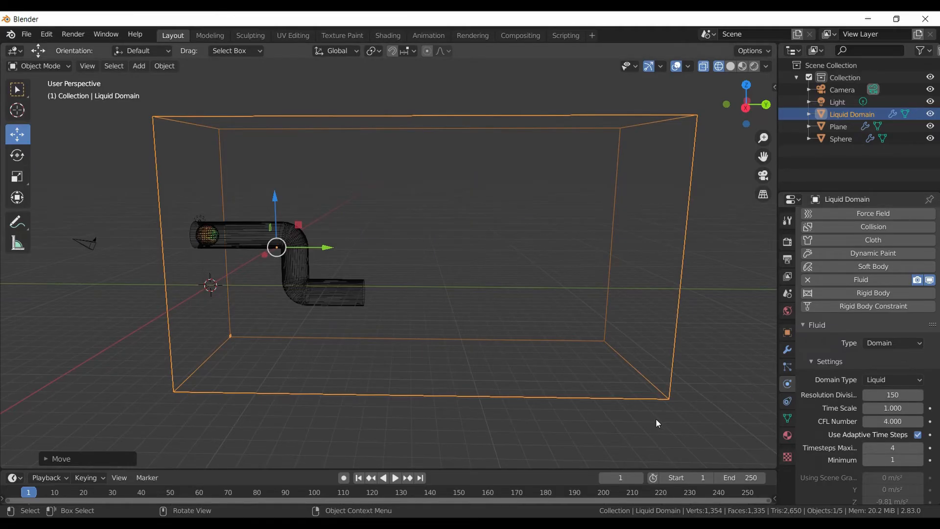
middle_click_drag(599, 386, 576, 381)
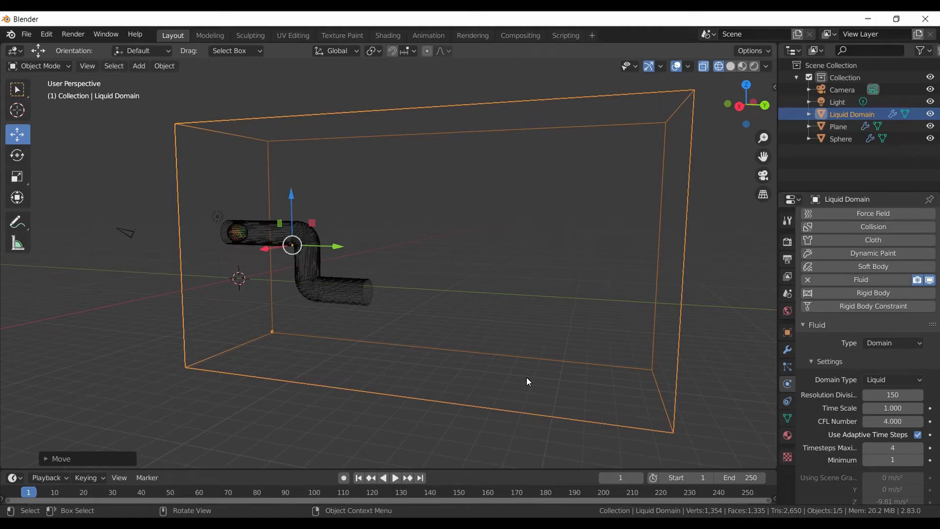
Set the Flow Behavior of the sphere inside the pipe's upper inlet to Inflow
middle_click_drag(507, 371, 505, 379)
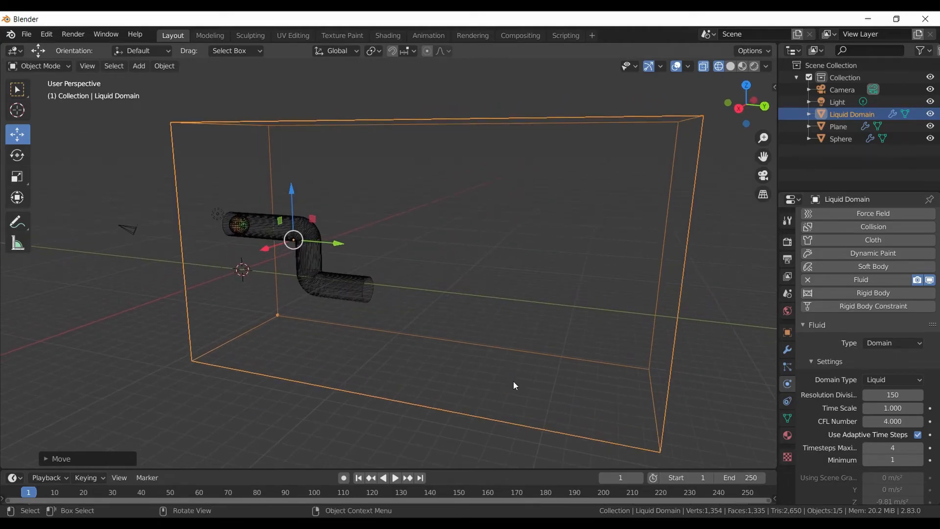
left_click(243, 225)
left_click(242, 226)
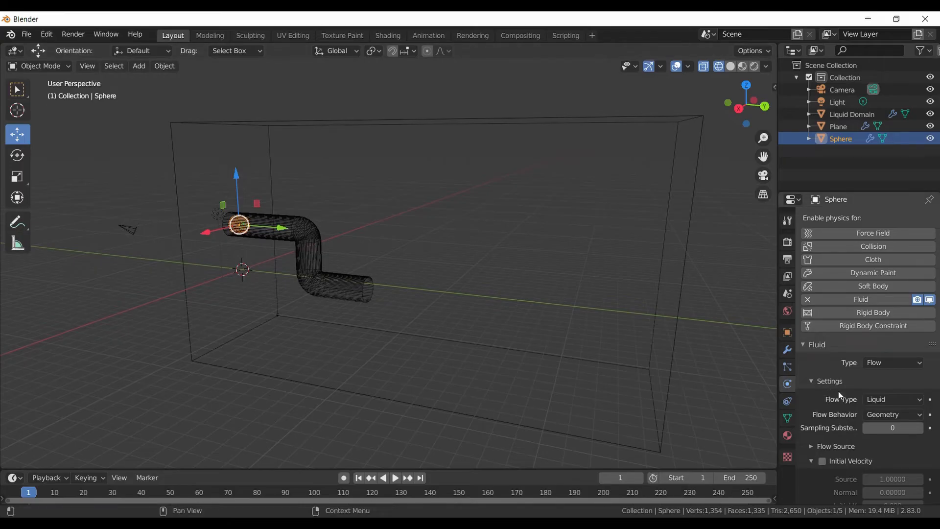
left_click(889, 416)
left_click(888, 429)
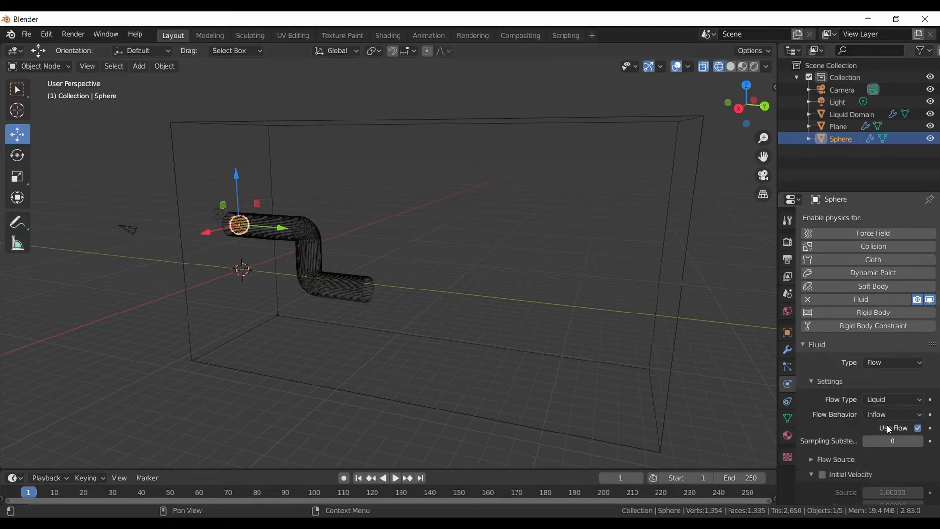
Enable Initial Velocity for the sphere's liquid flow and set its Y velocity to 2
scroll(889, 429, "down", 3)
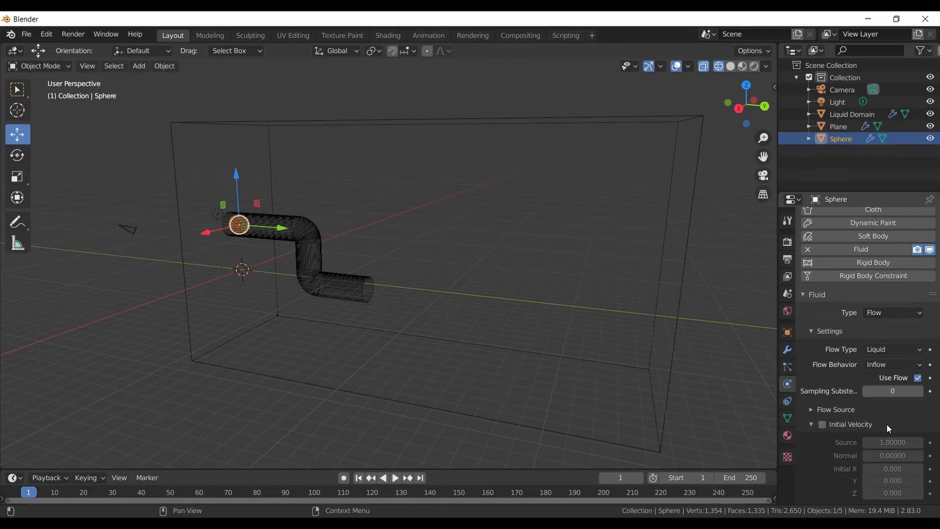
middle_click_drag(571, 390, 616, 386)
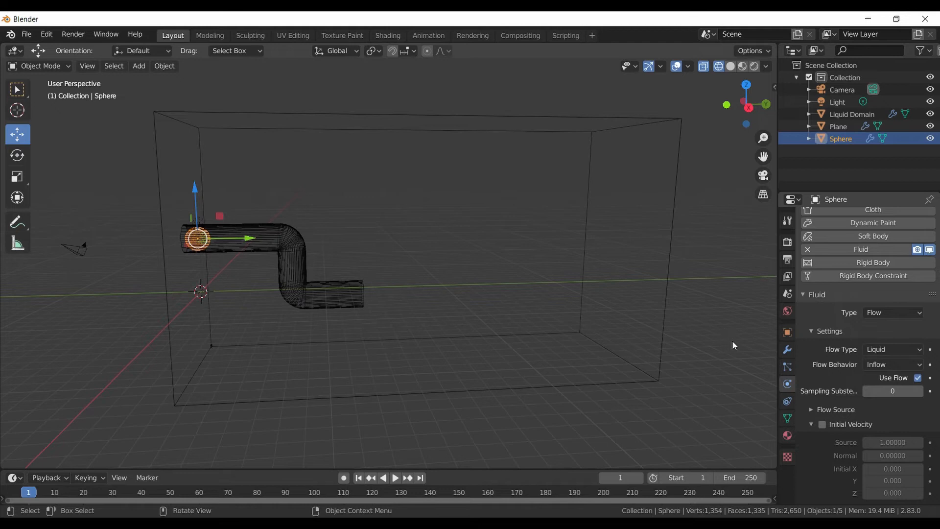
scroll(754, 381, "down", 4)
scroll(734, 376, "up", 6)
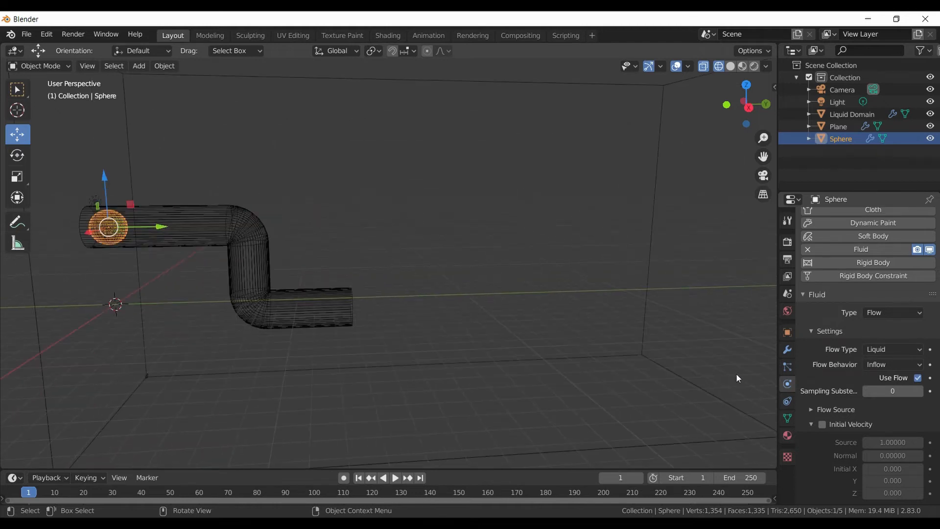
left_click(823, 425)
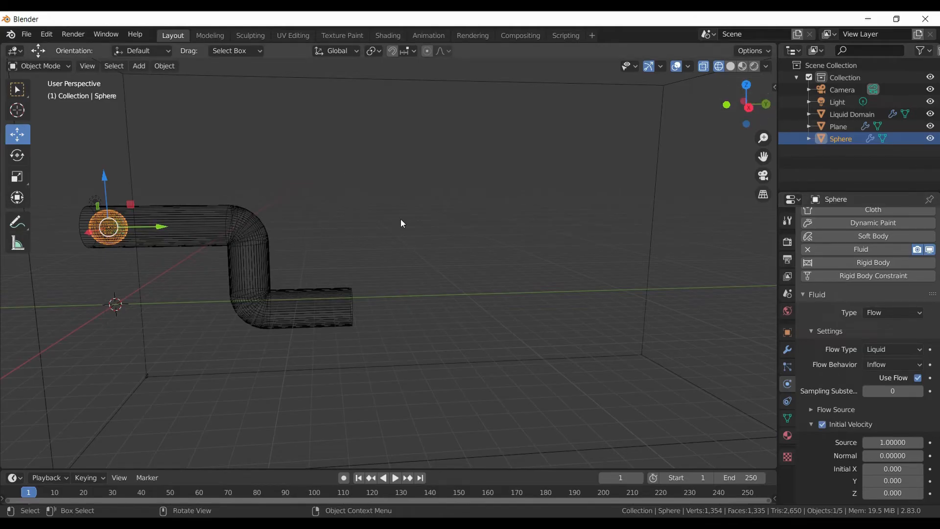
left_click(892, 481)
type("2")
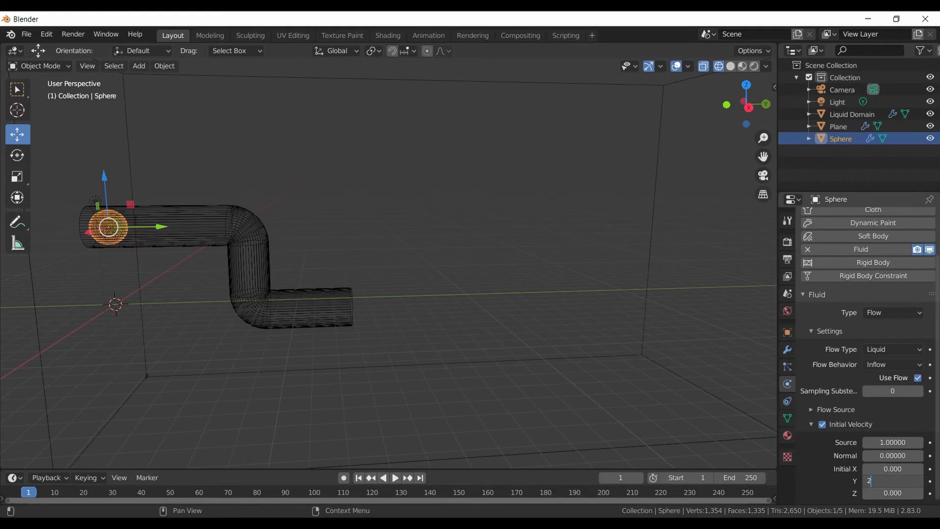
key("Return")
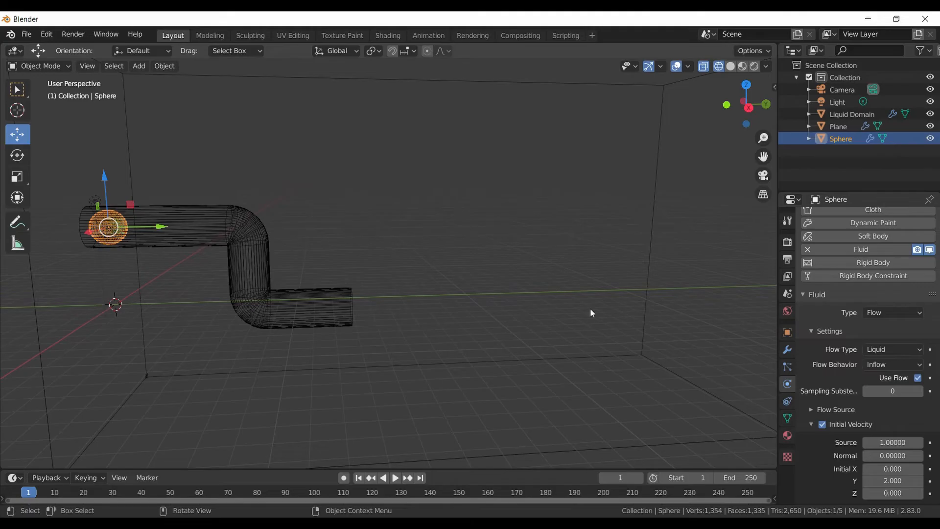
Set the liquid domain's cache type to Modular and its cache end frame to 150
middle_click_drag(582, 298, 541, 294)
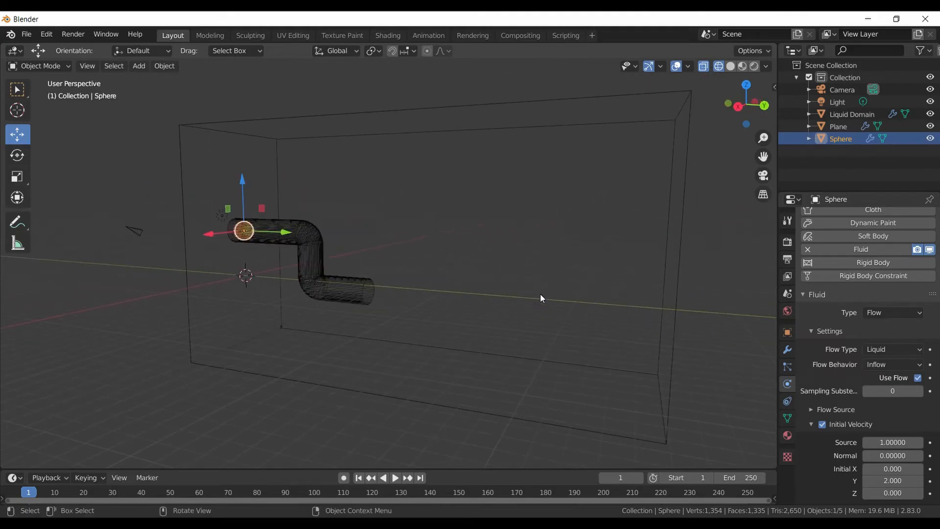
left_click(675, 302)
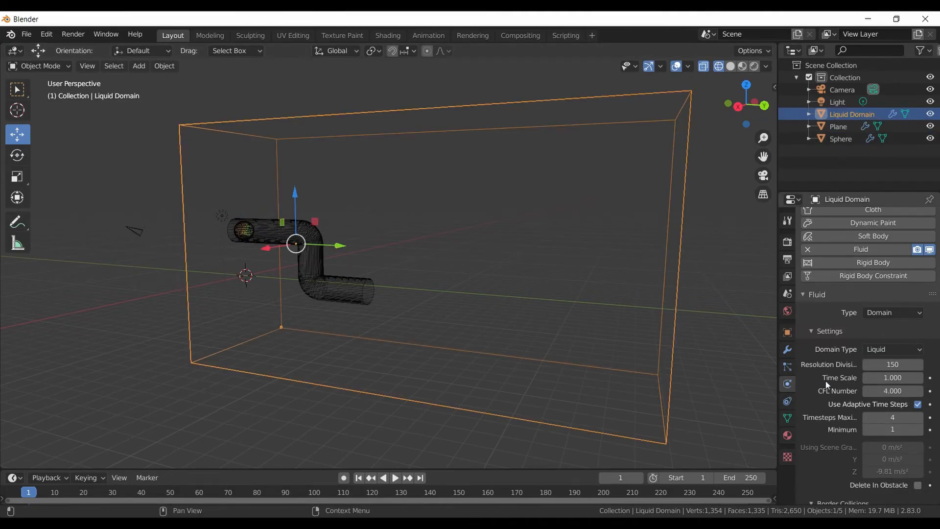
scroll(825, 381, "down", 1)
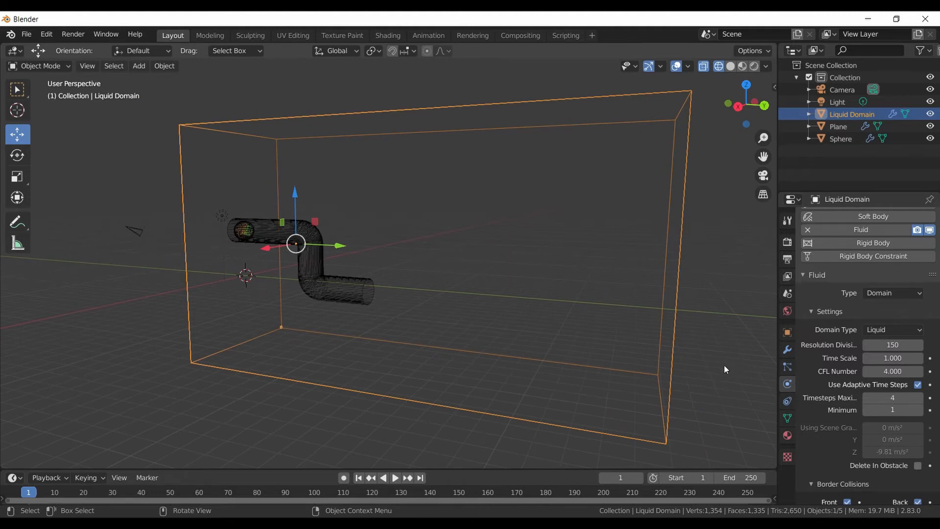
scroll(852, 376, "down", 4)
scroll(845, 370, "up", 7)
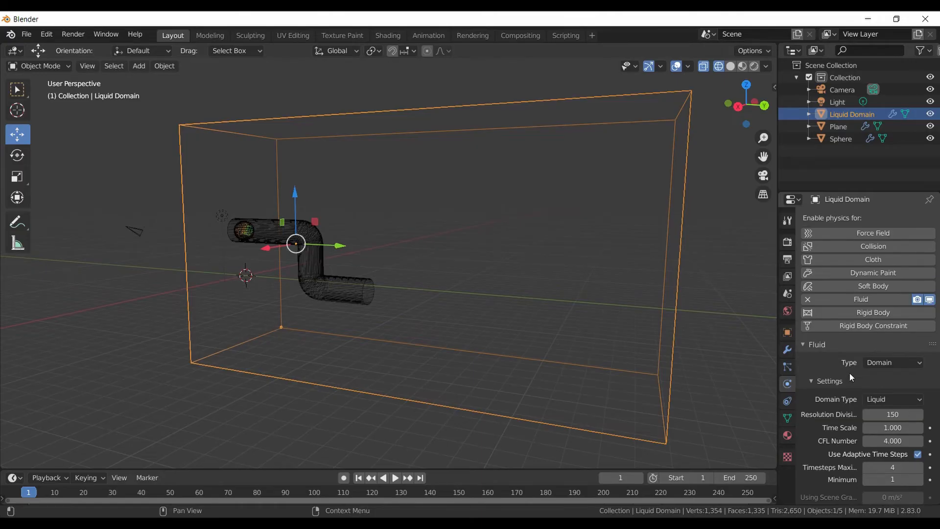
scroll(849, 372, "down", 20)
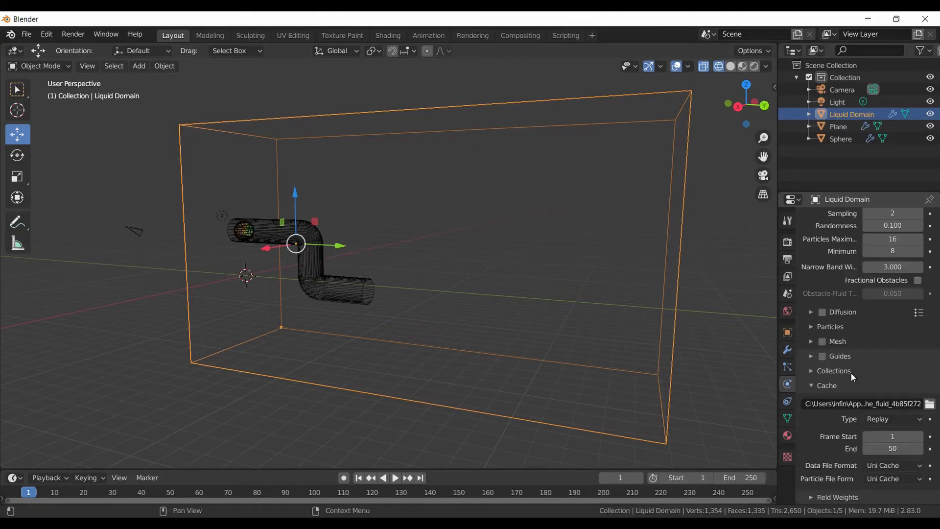
left_click(889, 418)
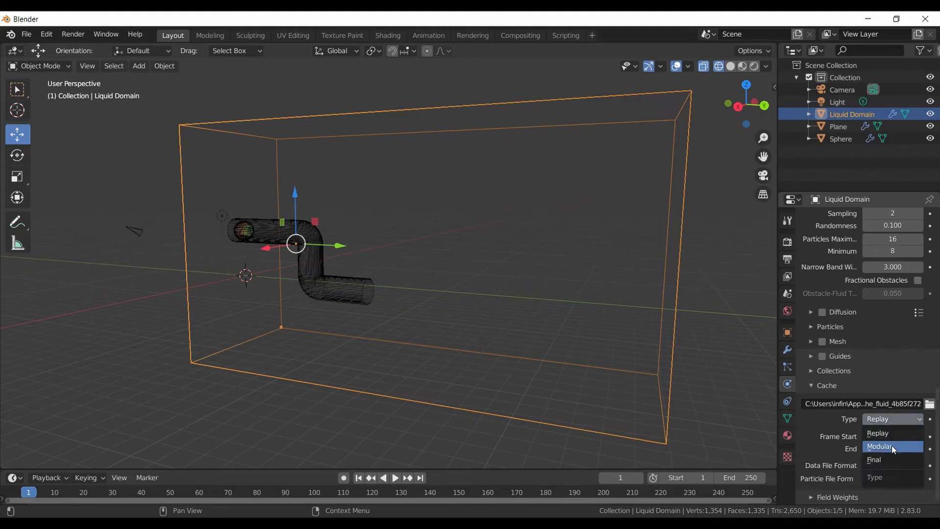
left_click(892, 444)
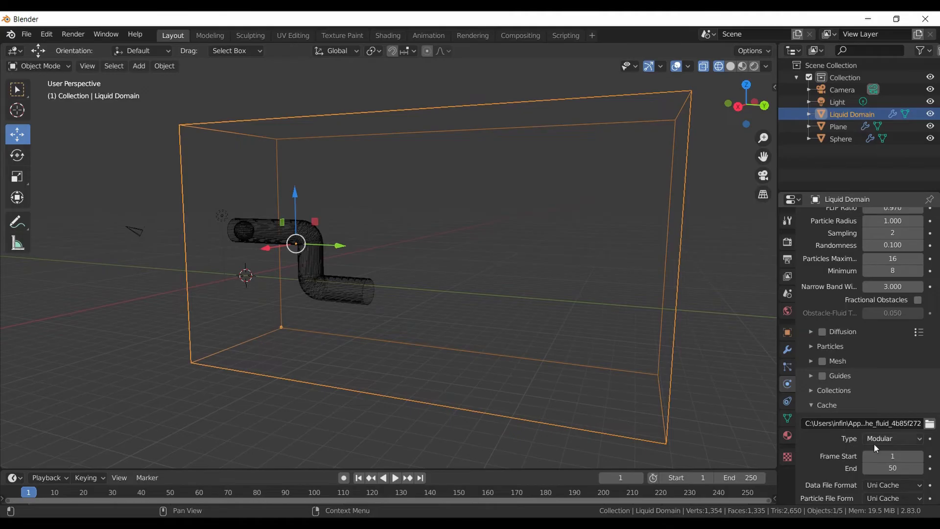
scroll(877, 406, "down", 1)
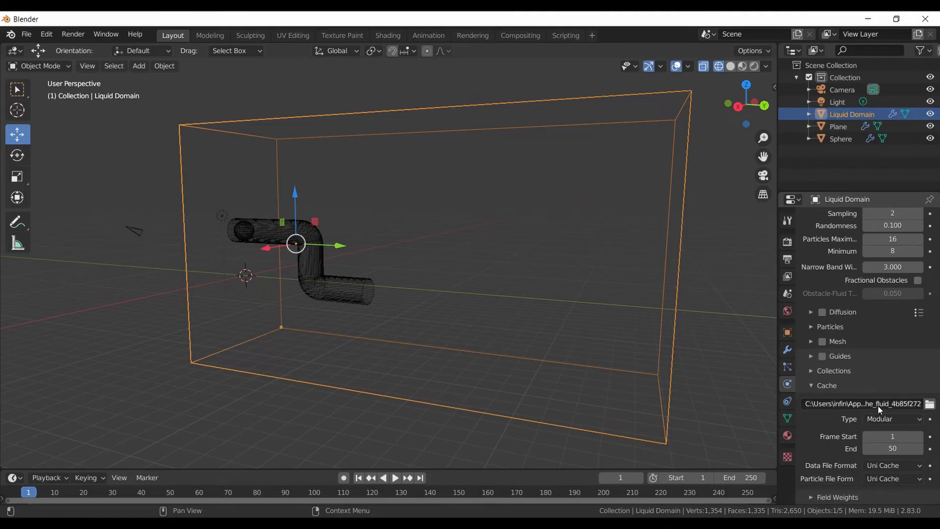
left_click(886, 449)
type("150")
Start baking the liquid domain's fluid data and pause the bake after the first few frames
scroll(896, 351, "up", 15)
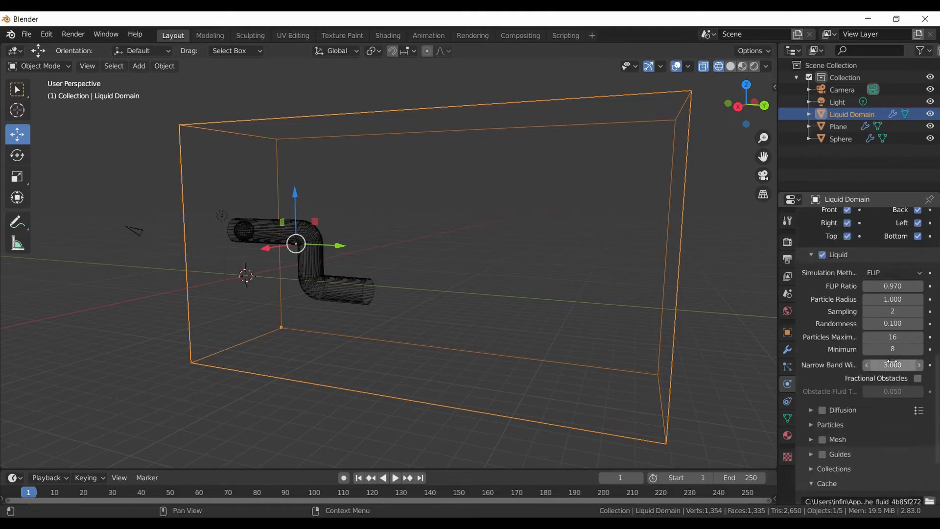
scroll(865, 398, "up", 2)
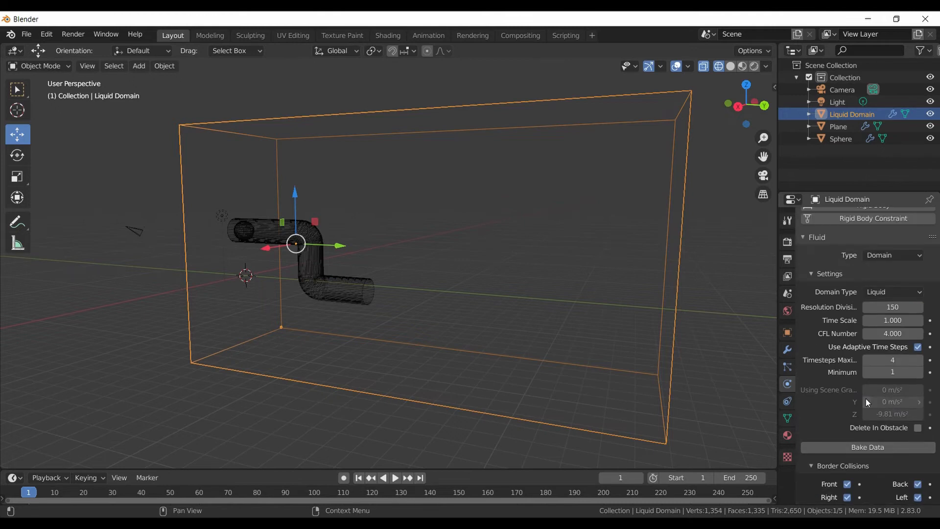
left_click(871, 447)
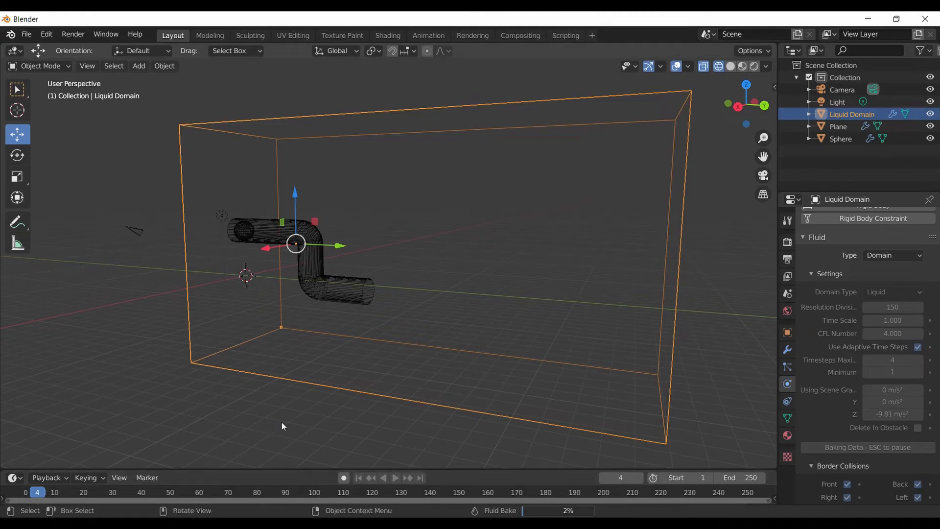
key("Escape")
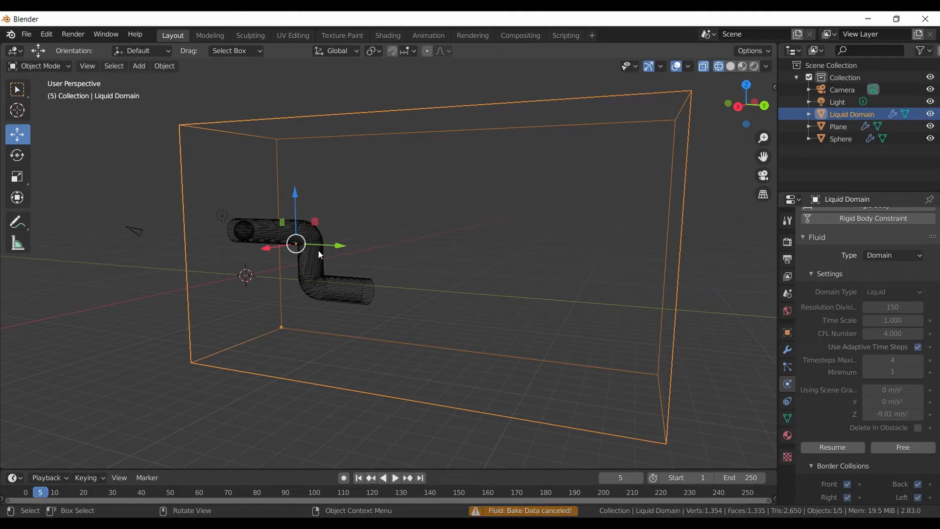
Inspect the liquid particles inside the pipe at frame 4 and resume the data bake
key("Left")
scroll(246, 124, "up", 4)
middle_click_drag(271, 156, 431, 174)
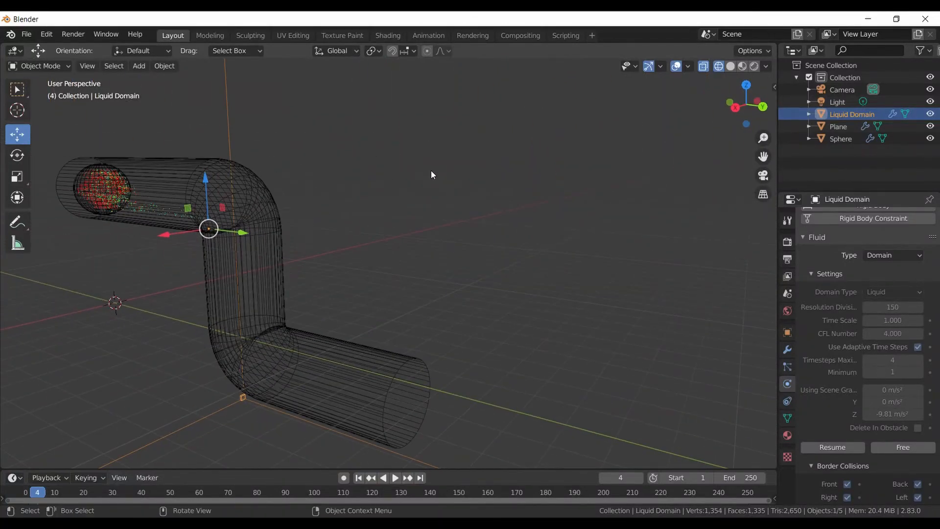
scroll(431, 174, "down", 2)
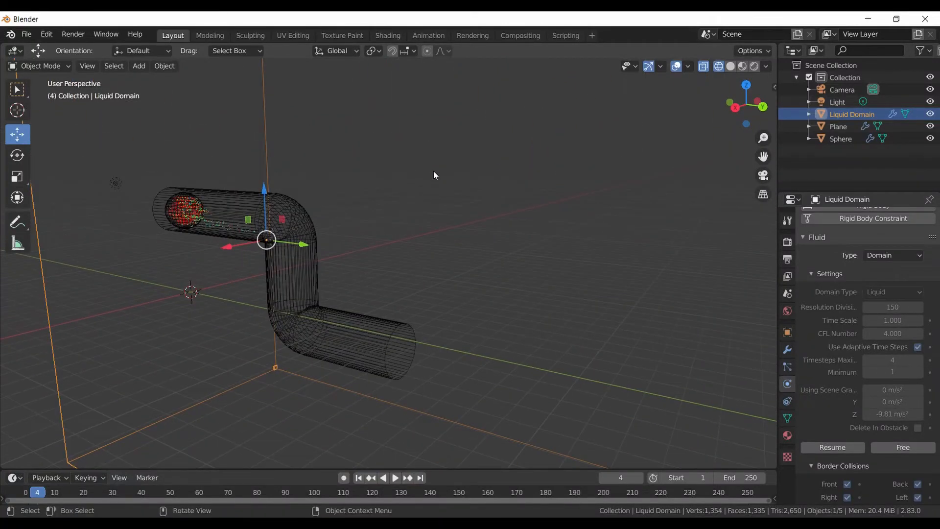
left_click(836, 448)
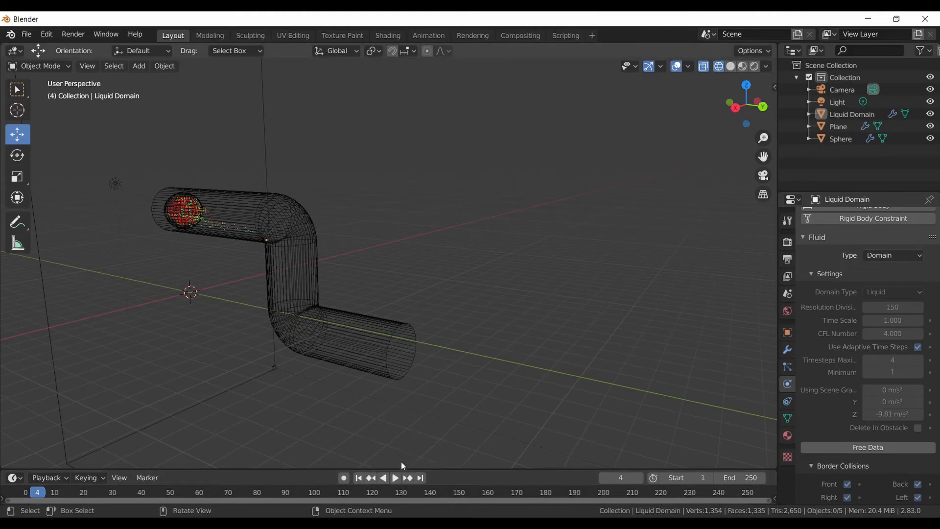
Play the baked simulation up to frame 77 and examine how the particles flow through and out of the pipe
left_click(395, 477)
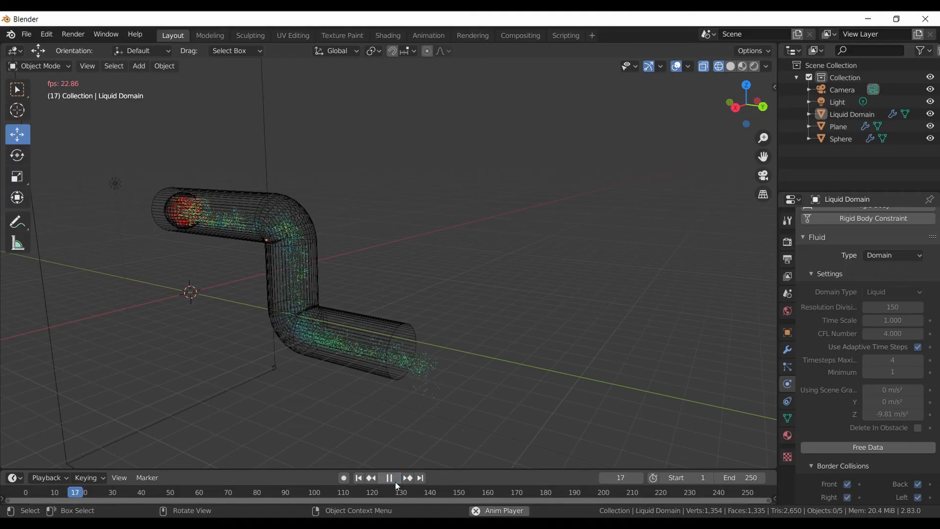
scroll(429, 420, "down", 3)
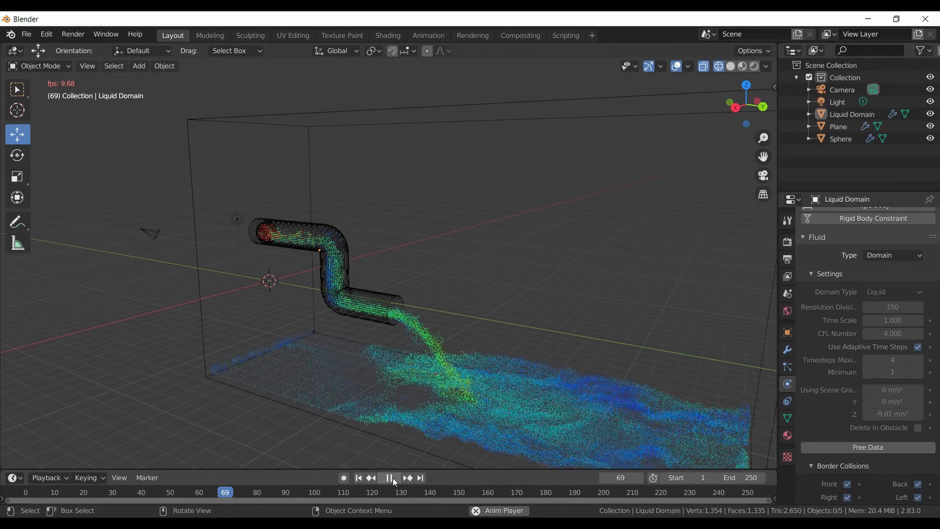
key("space")
middle_click_drag(479, 367, 504, 334)
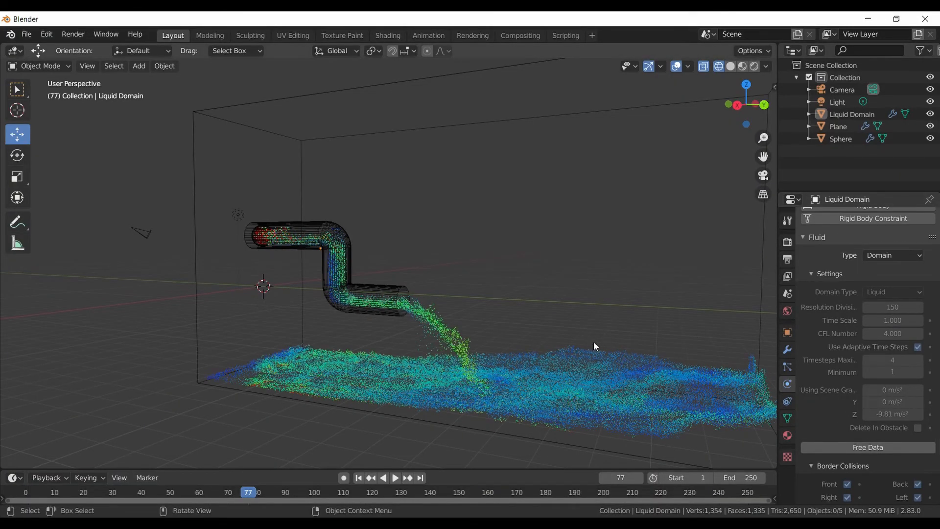
middle_click_drag(520, 343, 512, 363)
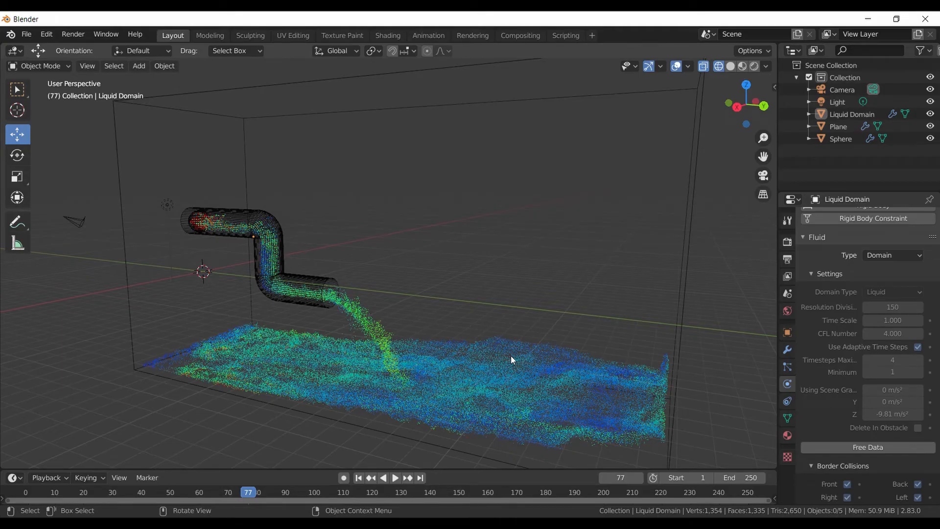
Enable Mesh for the liquid domain and bake the liquid mesh with an Upres Factor of 2 and Particle Radius of 2
scroll(887, 352, "down", 10)
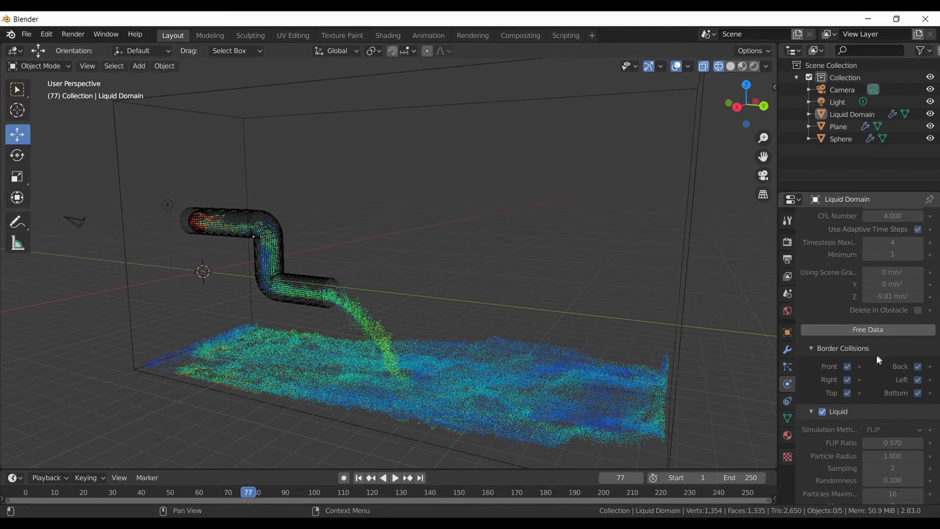
scroll(867, 345, "down", 9)
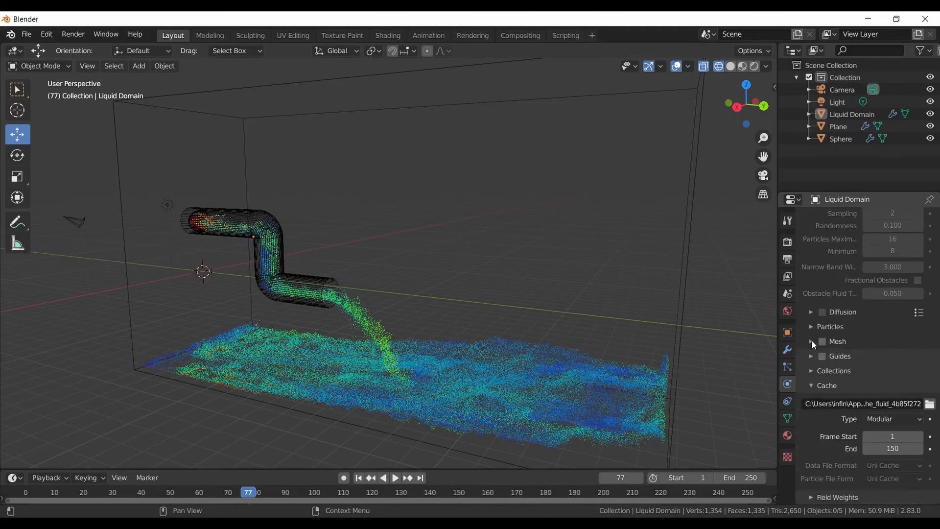
left_click(812, 341)
left_click(822, 341)
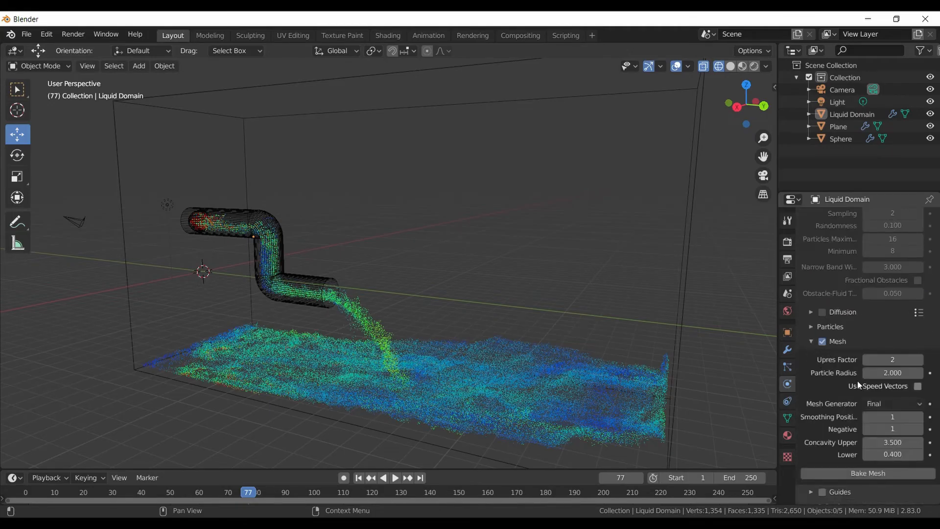
left_click(861, 474)
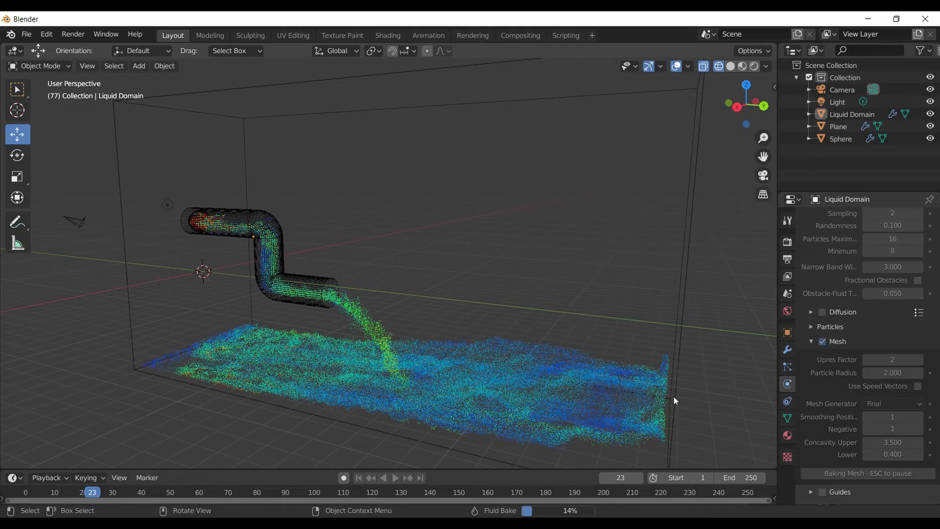
Select the meshed liquid domain and set the scene's end frame to 150
left_click(632, 376)
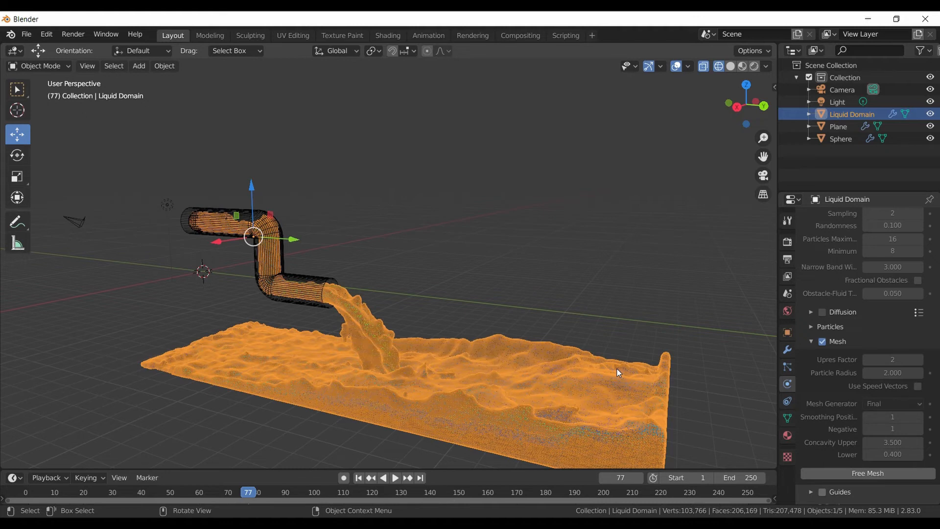
left_click(739, 480)
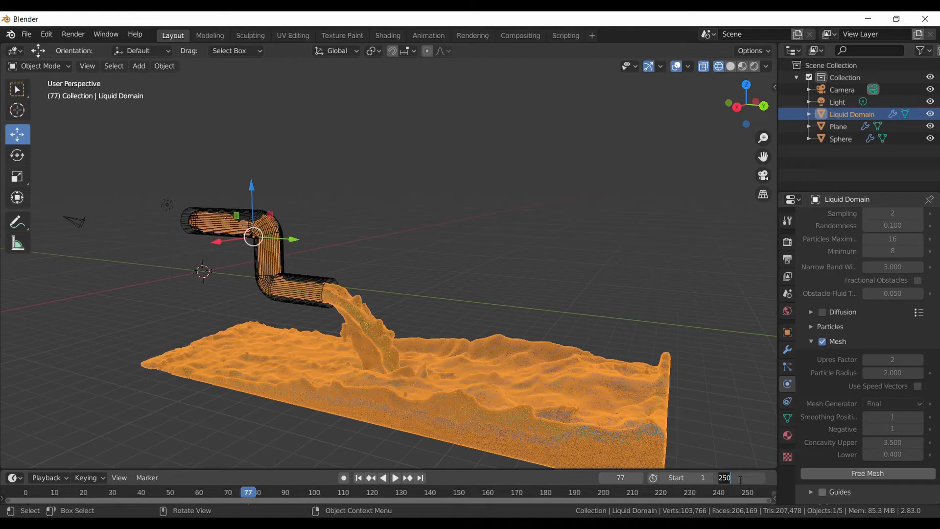
type("150")
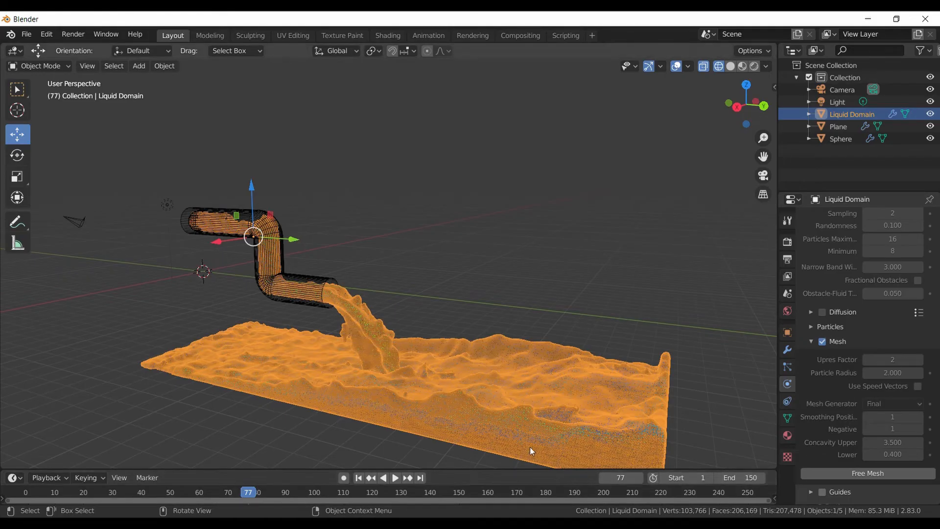
Play the baked liquid mesh from frame 1 to frame 81 and view it in solid shading
left_click(359, 477)
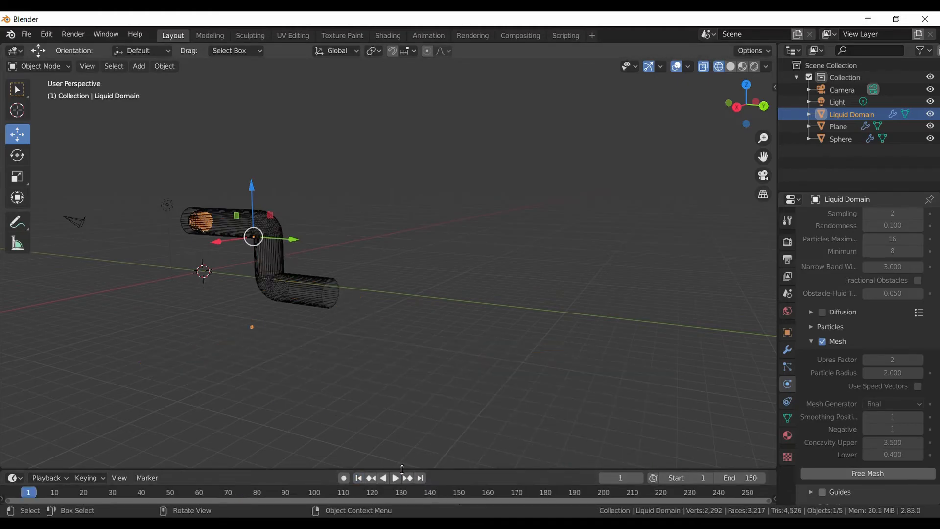
left_click(396, 478)
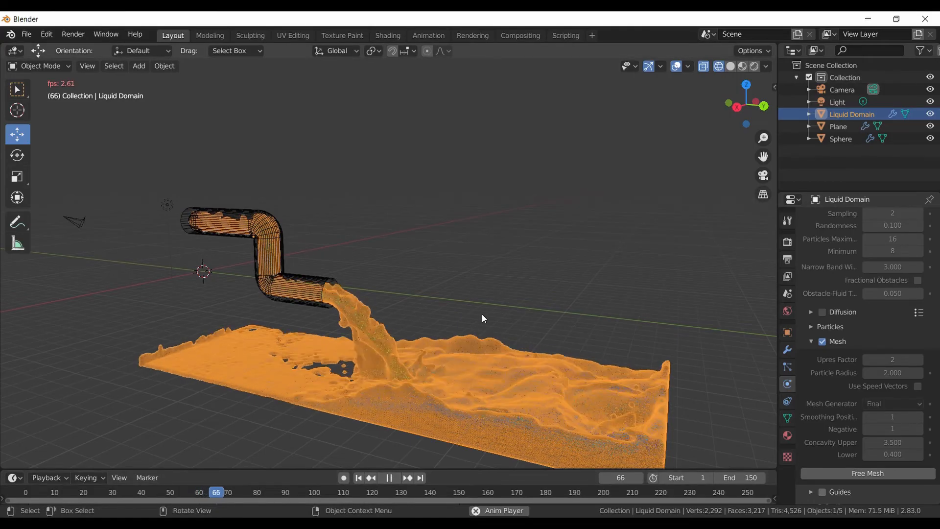
left_click(389, 478)
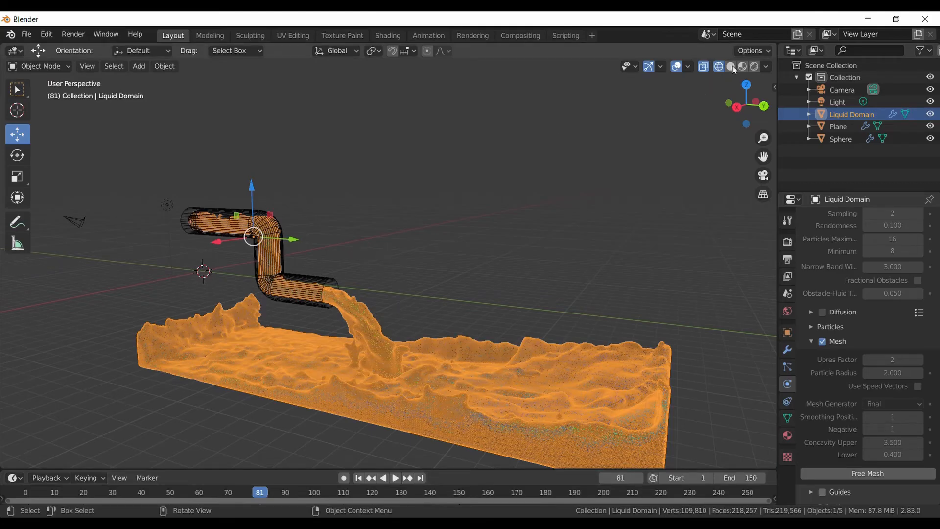
key("alt+z")
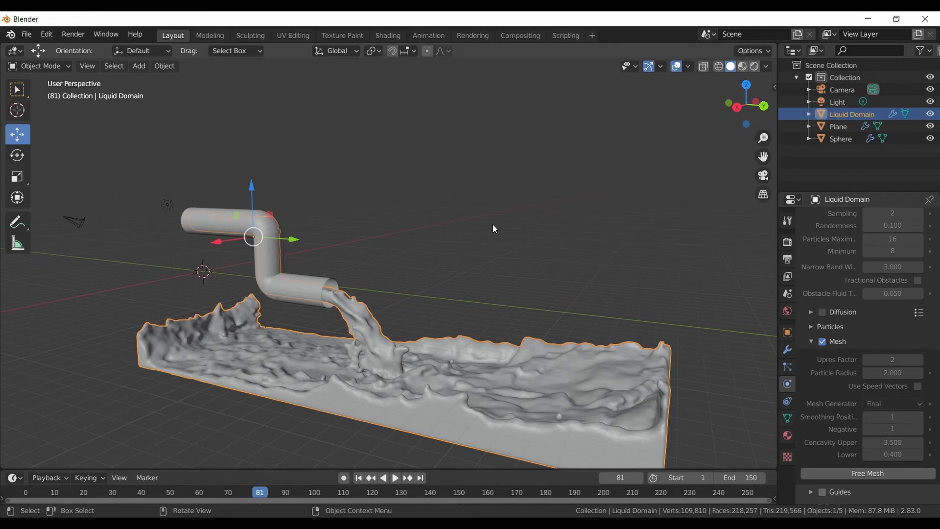
Apply the Fluid modifier on the pipe
left_click(333, 279)
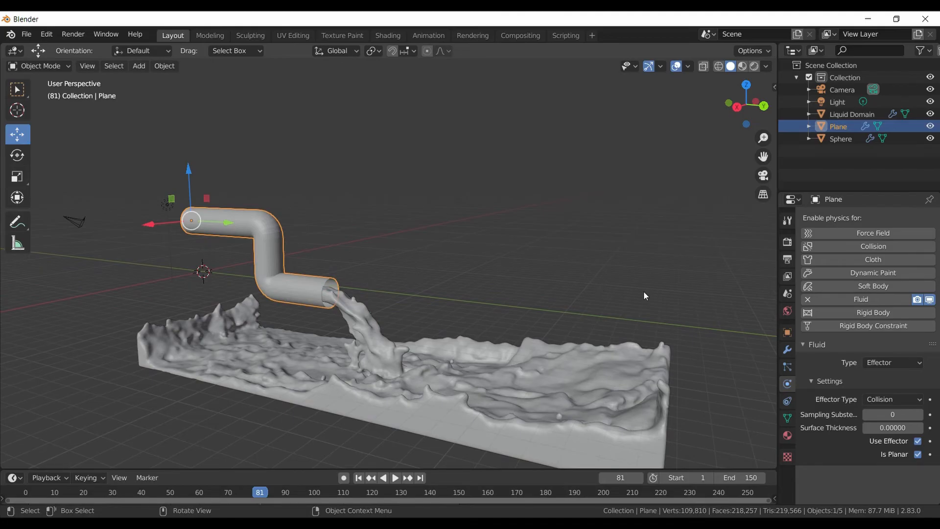
left_click(787, 351)
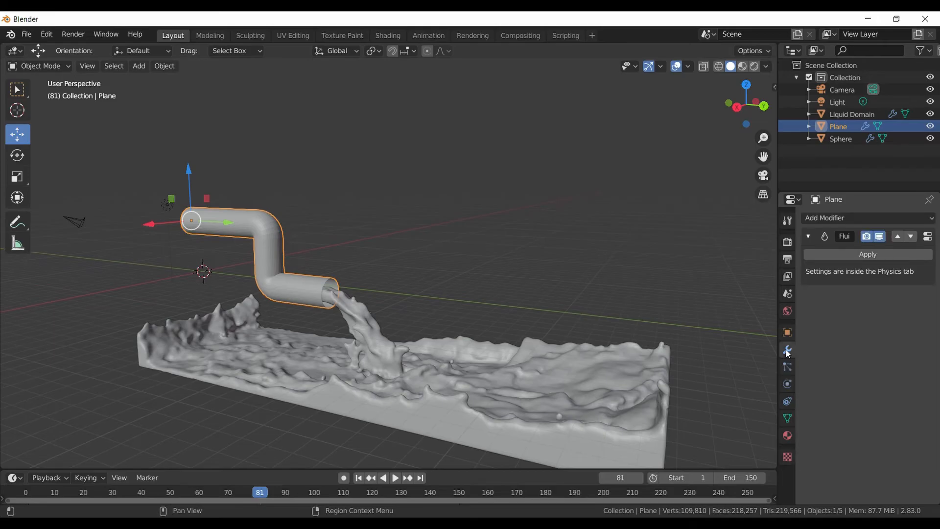
left_click(839, 257)
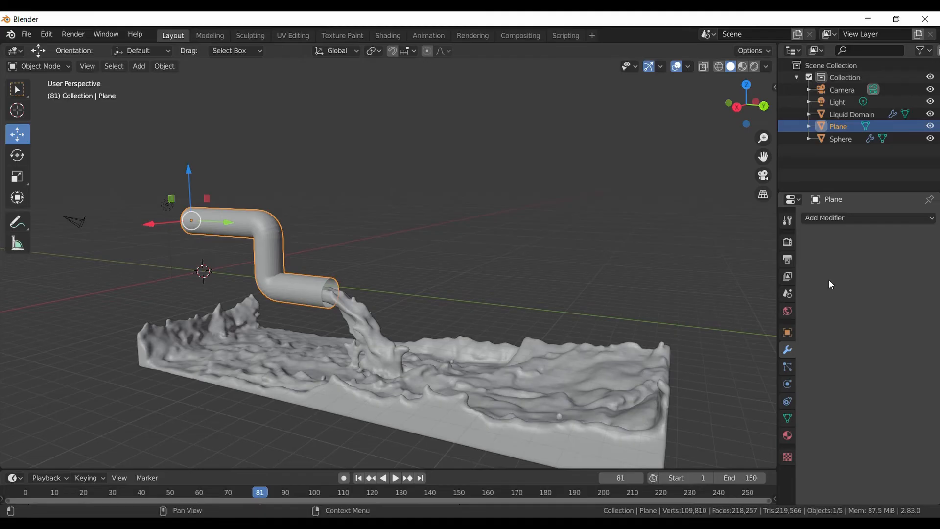
Add a Solidify modifier to the pipe with a thickness of 0.02 m
left_click(836, 220)
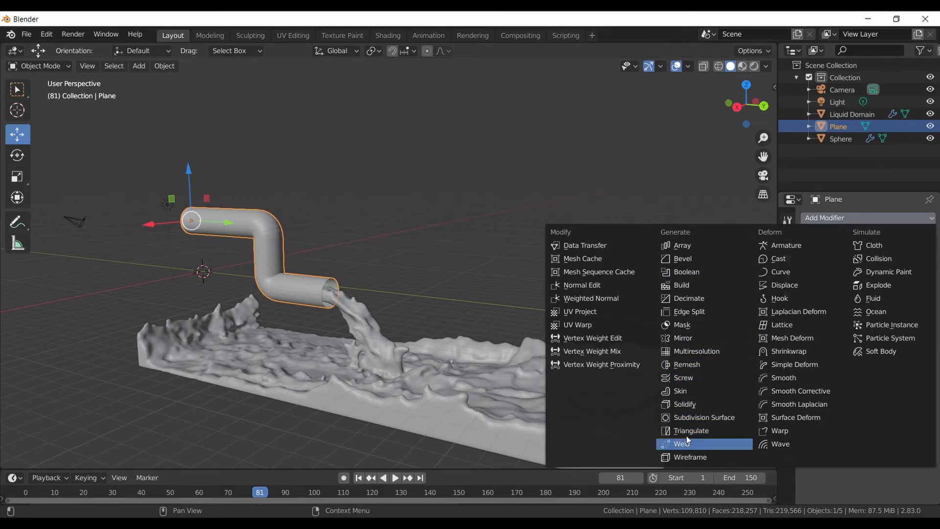
left_click(694, 406)
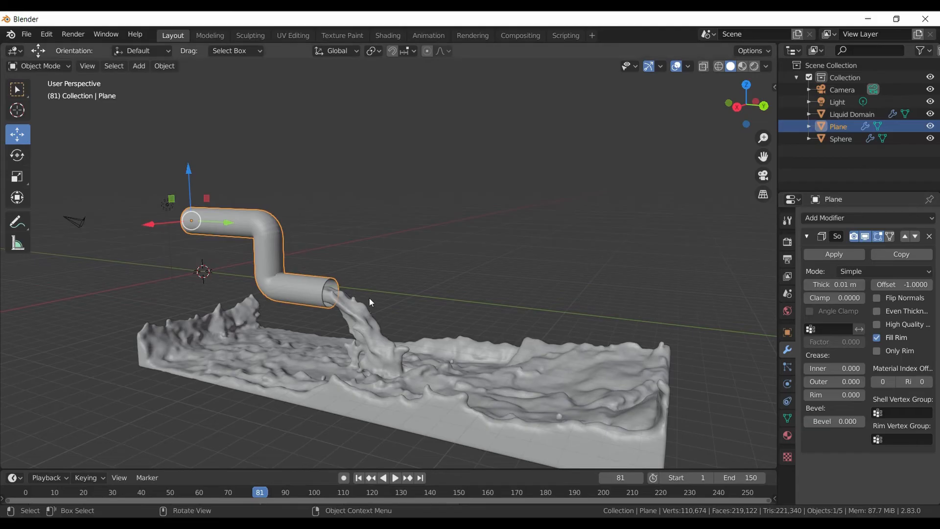
scroll(365, 291, "up", 5)
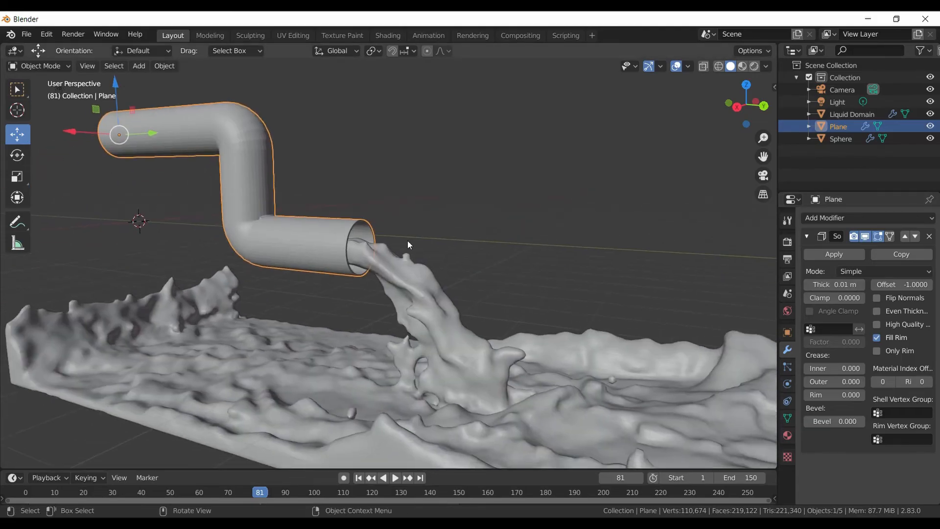
scroll(407, 240, "up", 4)
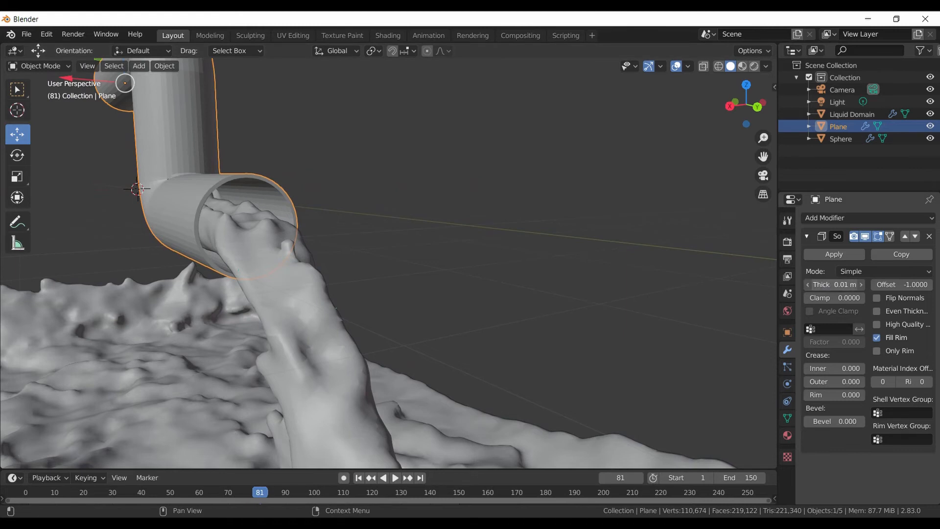
mouse_move(834, 284)
left_mouse_down()
mouse_move(849, 284)
mouse_move(829, 285)
mouse_move(837, 285)
left_mouse_up()
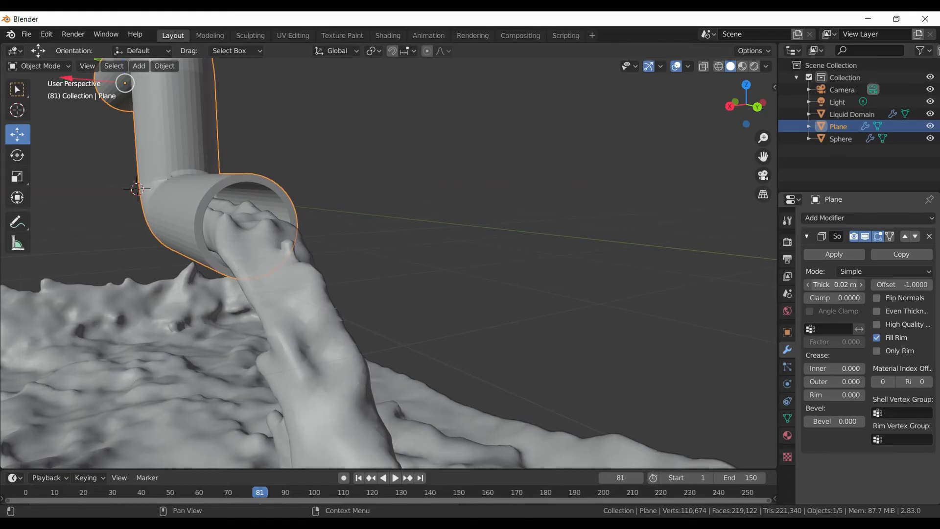
middle_click_drag(434, 256, 389, 228)
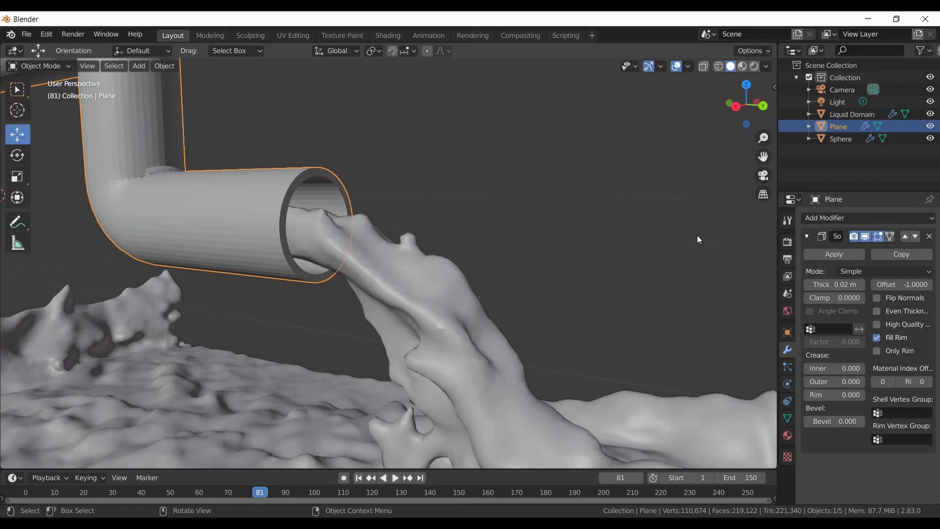
left_click(808, 286)
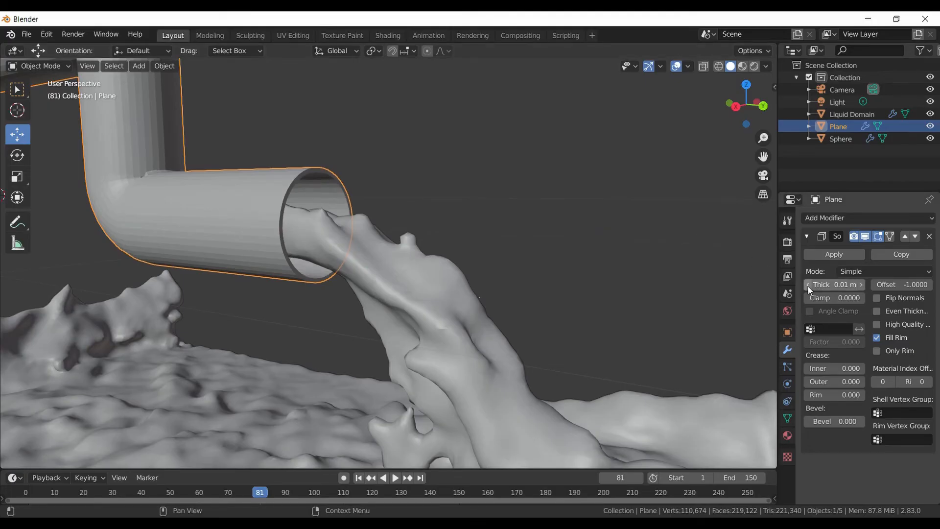
left_click(861, 284)
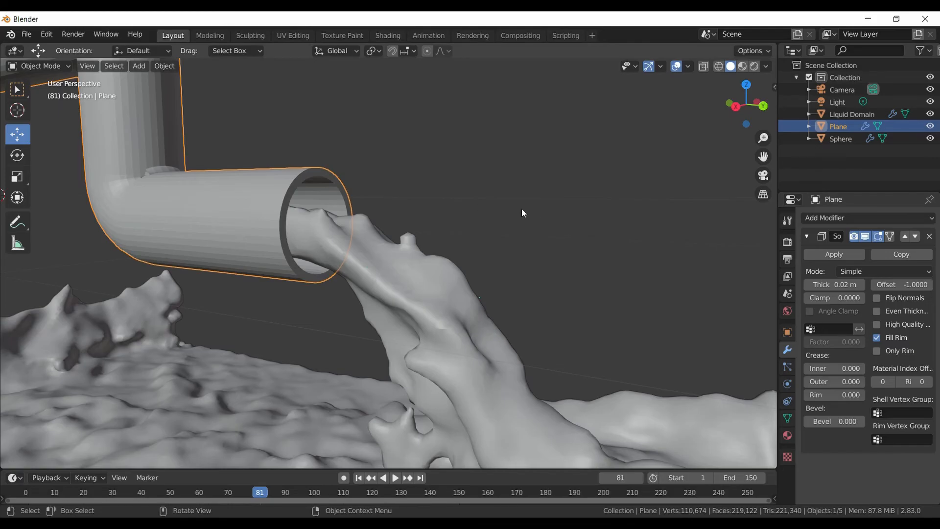
Enable Only Rim in the pipe's Solidify modifier and deselect the pipe
left_click(877, 351)
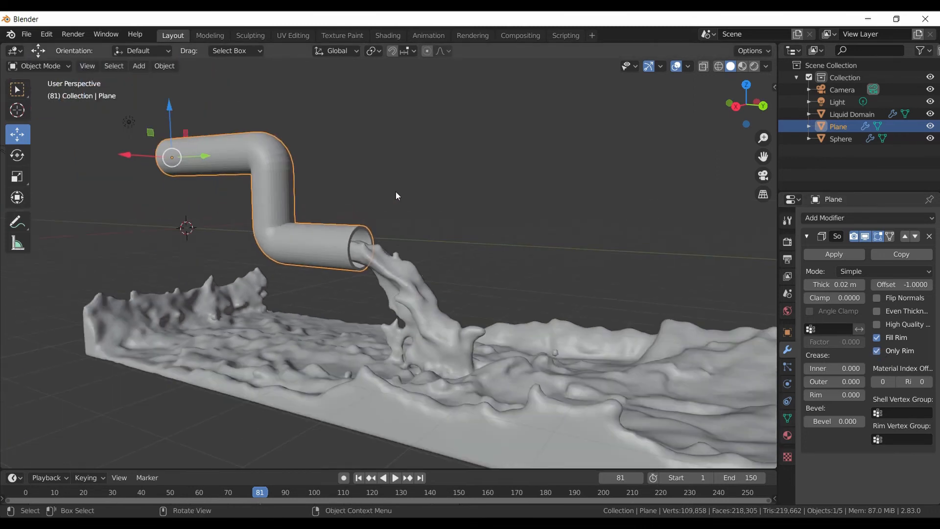
middle_click_drag(395, 191, 471, 233)
left_click(456, 231)
scroll(565, 234, "down", 1)
middle_click_drag(566, 233, 484, 220)
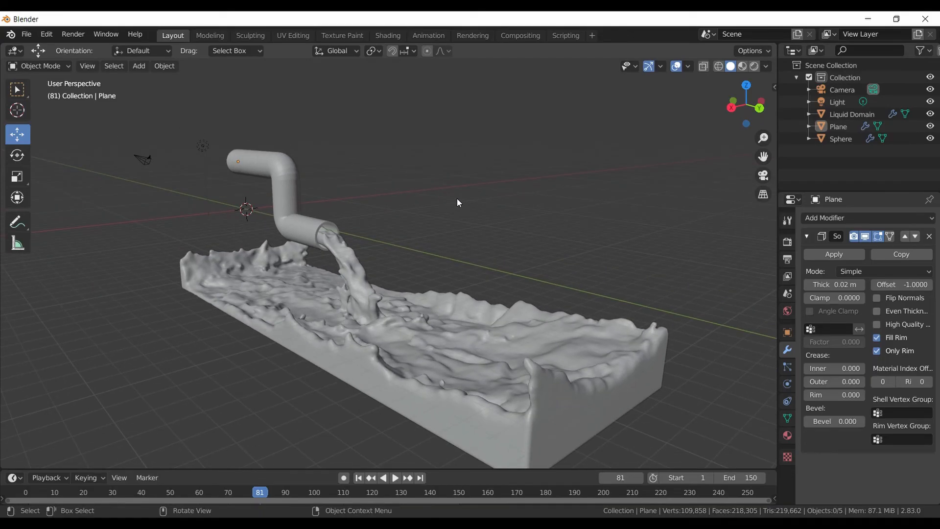
Select the pipe and split the 3D viewport horizontally, turning the upper area into a Shader Editor
left_click(273, 166)
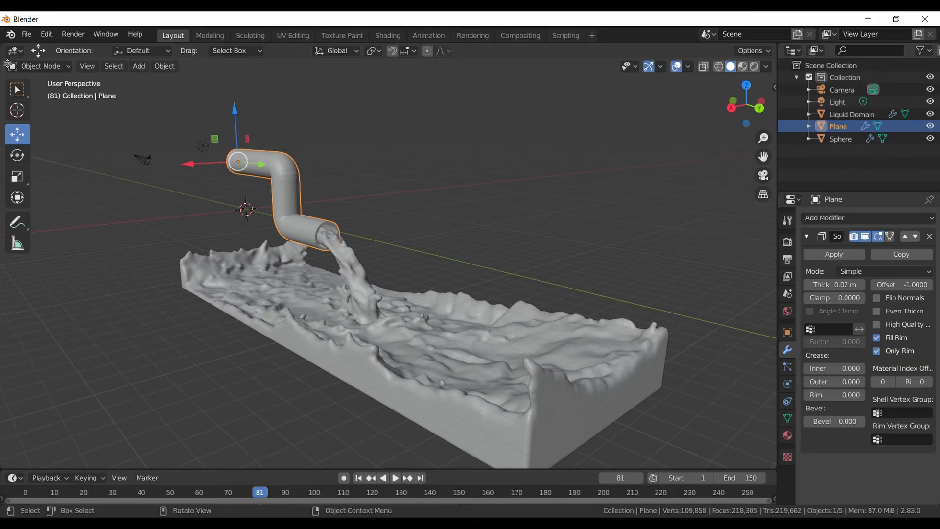
left_click_drag(10, 66, 10, 195)
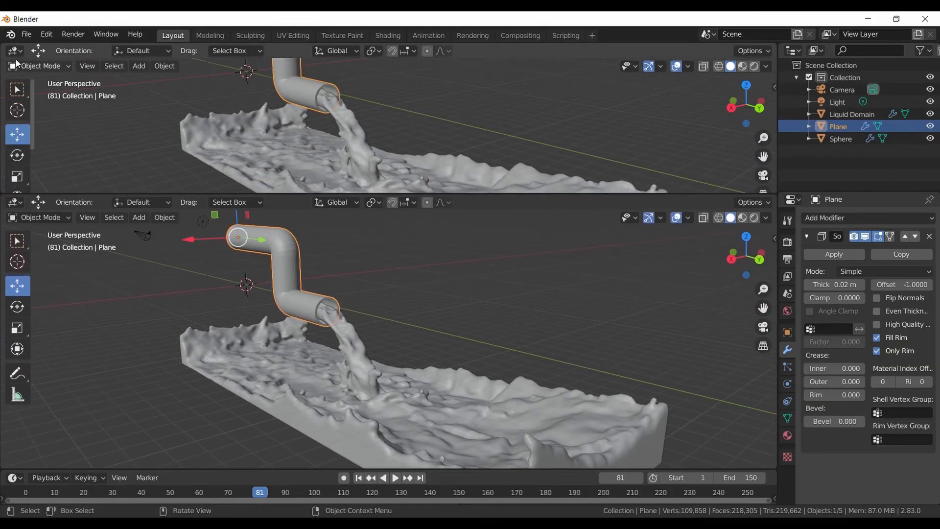
left_click(15, 51)
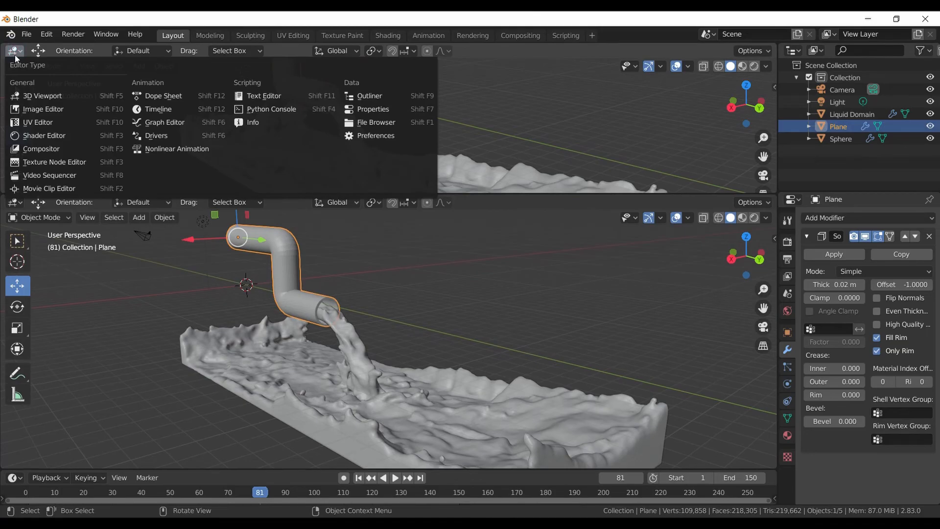
left_click(33, 135)
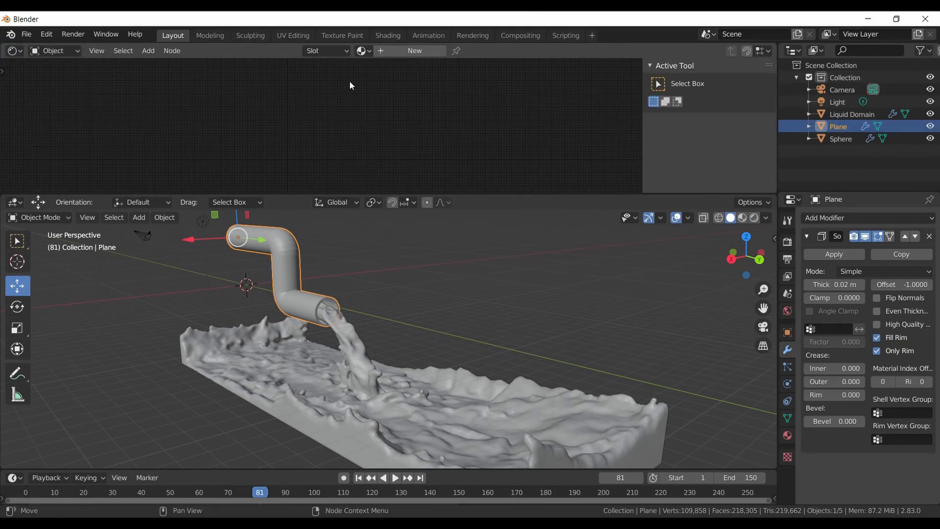
Create a new material for the pipe and delete its Principled BSDF node
left_click(400, 48)
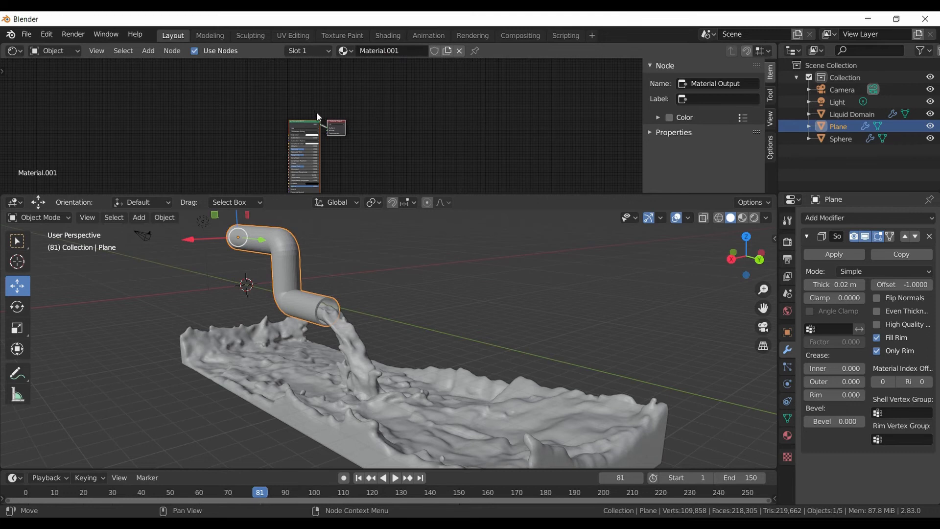
scroll(316, 112, "up", 7)
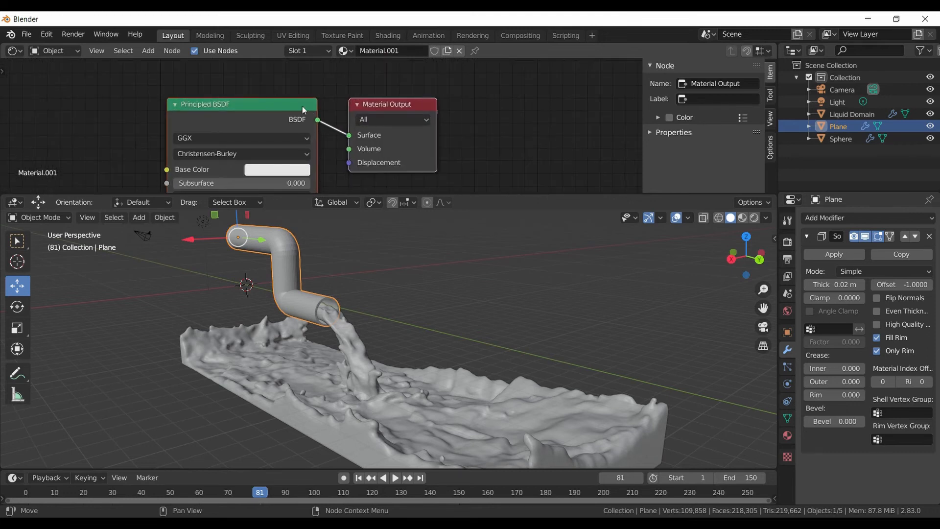
middle_click_drag(382, 84, 443, 83)
left_click(451, 84)
left_click_drag(451, 84, 592, 86)
left_click_drag(343, 83, 274, 84)
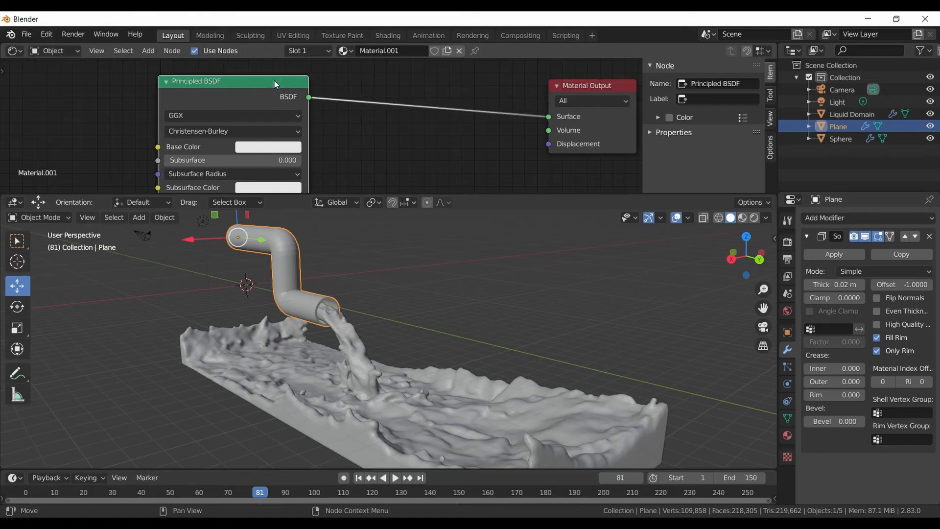
key("x")
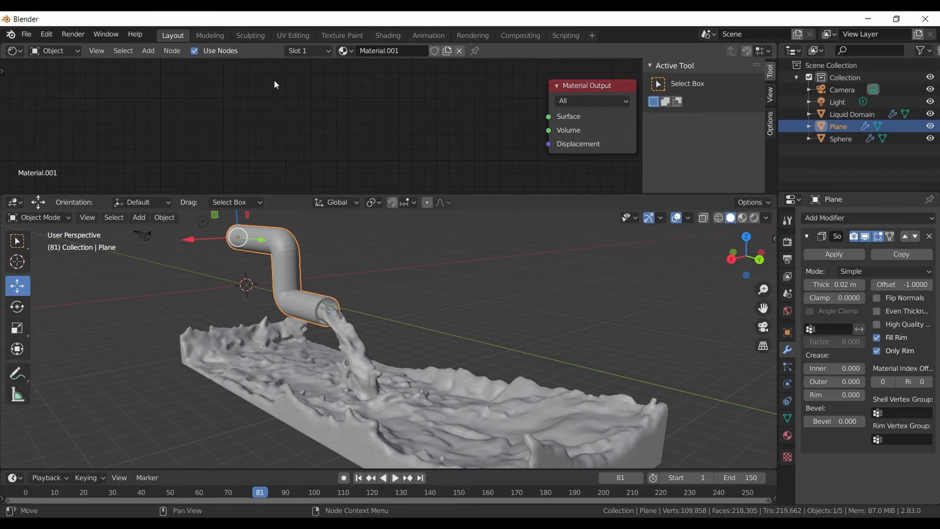
Add a Glass BSDF node and connect its BSDF output to the Material Output's Surface
key("shift+a")
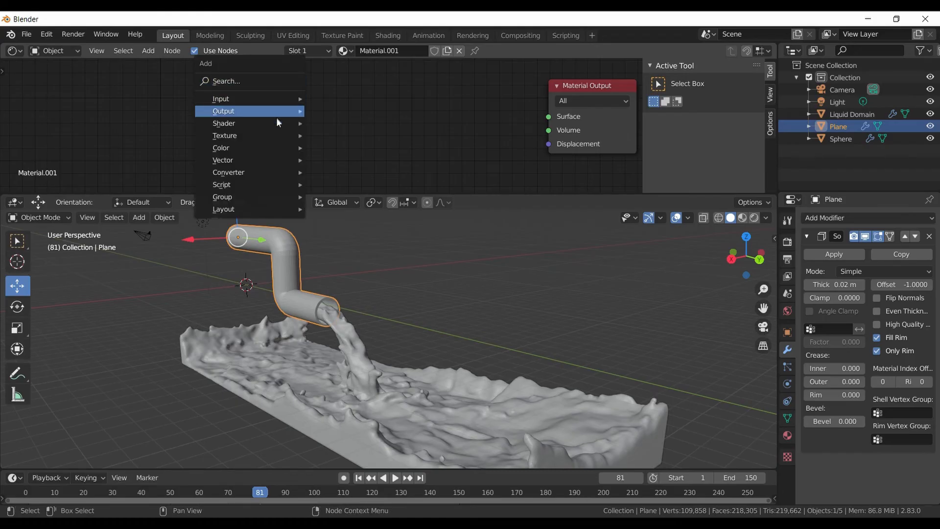
mouse_move(277, 123)
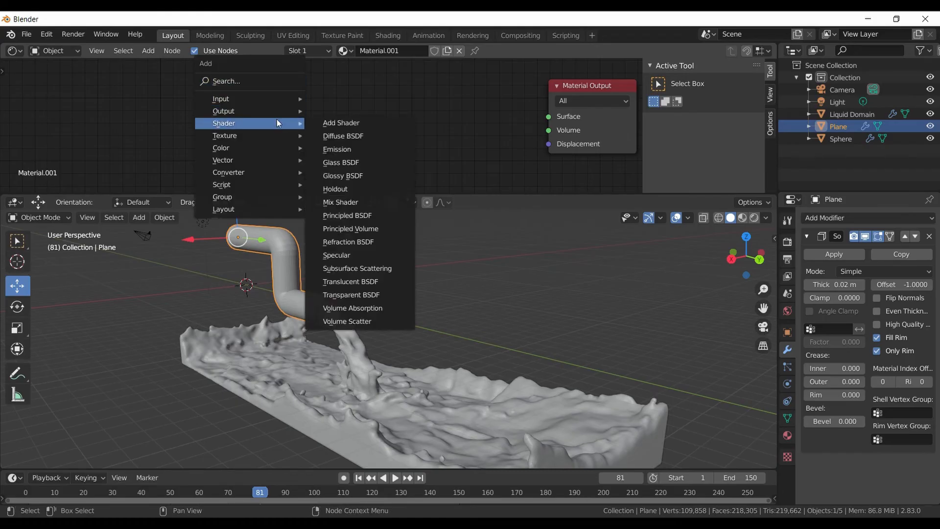
left_click(358, 160)
left_click(259, 86)
left_click_drag(342, 96, 548, 116)
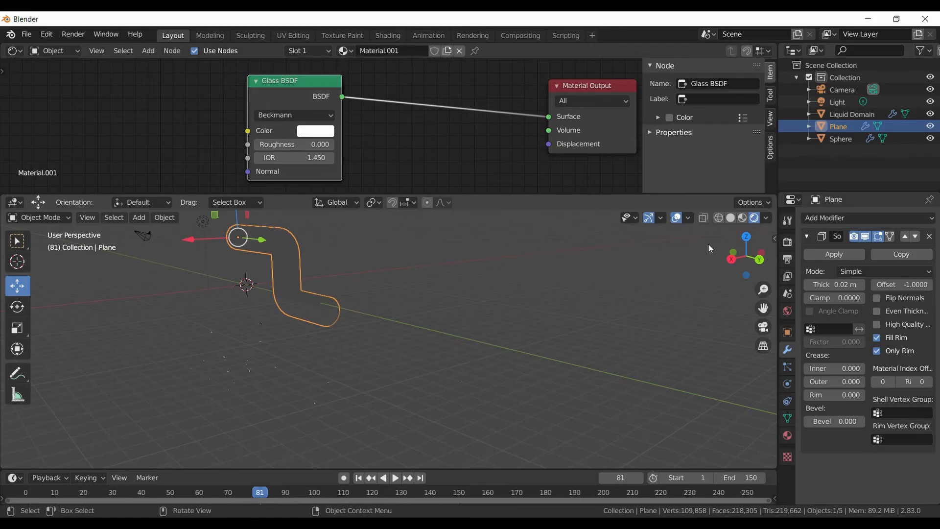
Set the render engine to Cycles and inspect the glass pipe and liquid in the rendered viewport
left_click(787, 244)
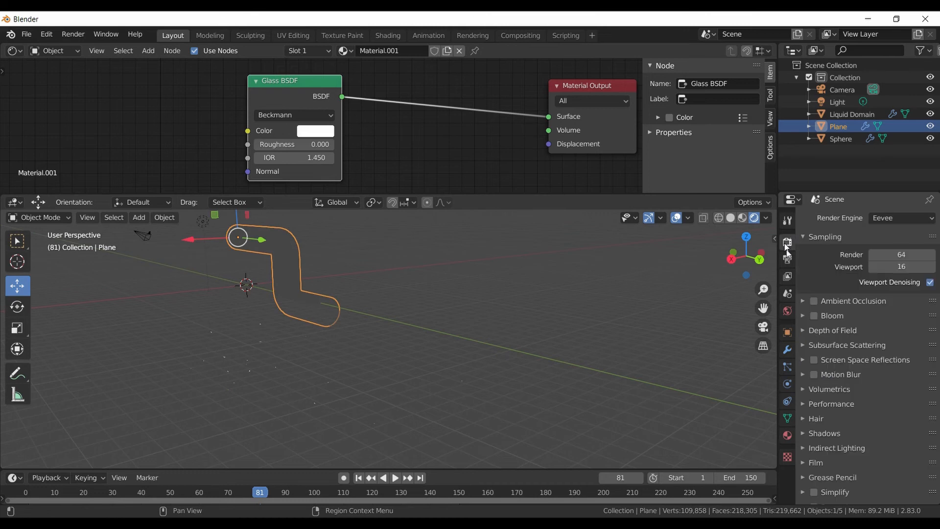
left_click(903, 219)
left_click(898, 258)
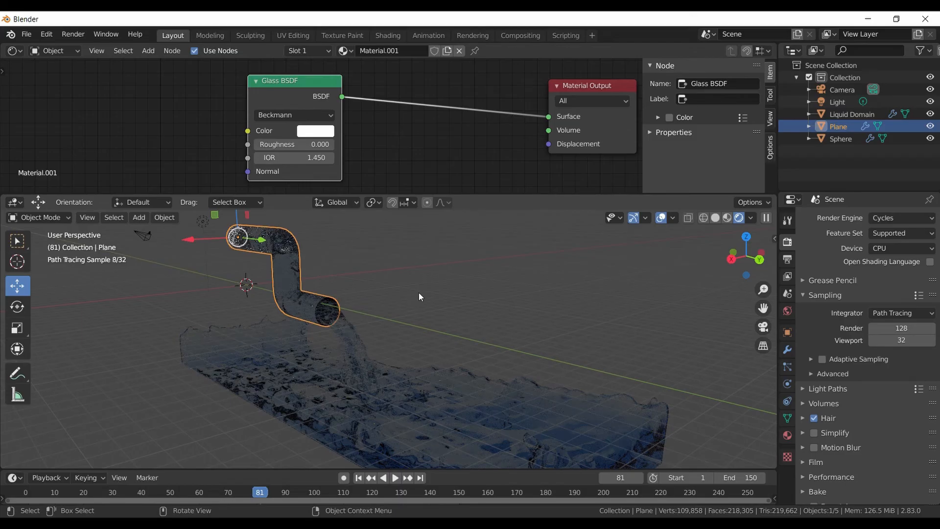
mouse_move(422, 292)
middle_mouse_down()
mouse_move(451, 291)
mouse_move(442, 292)
mouse_move(462, 308)
middle_mouse_up()
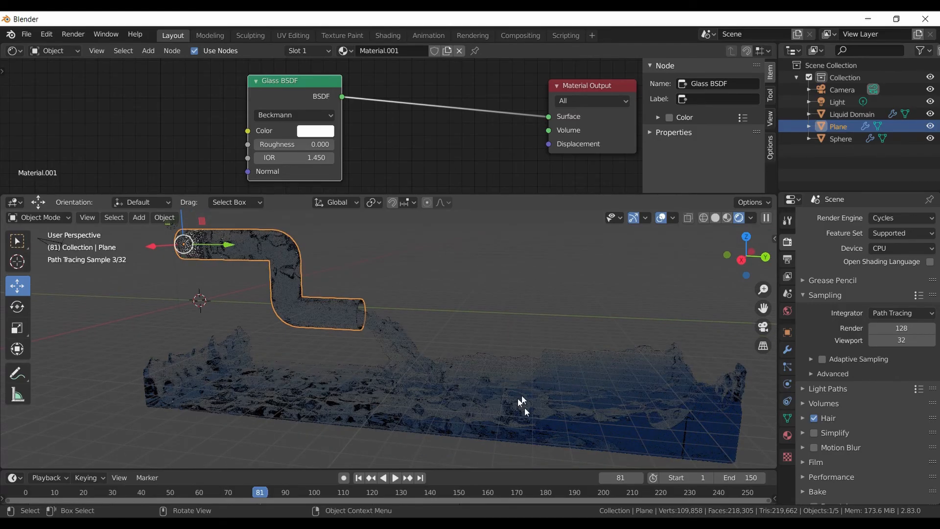
middle_click_drag(524, 408, 545, 406)
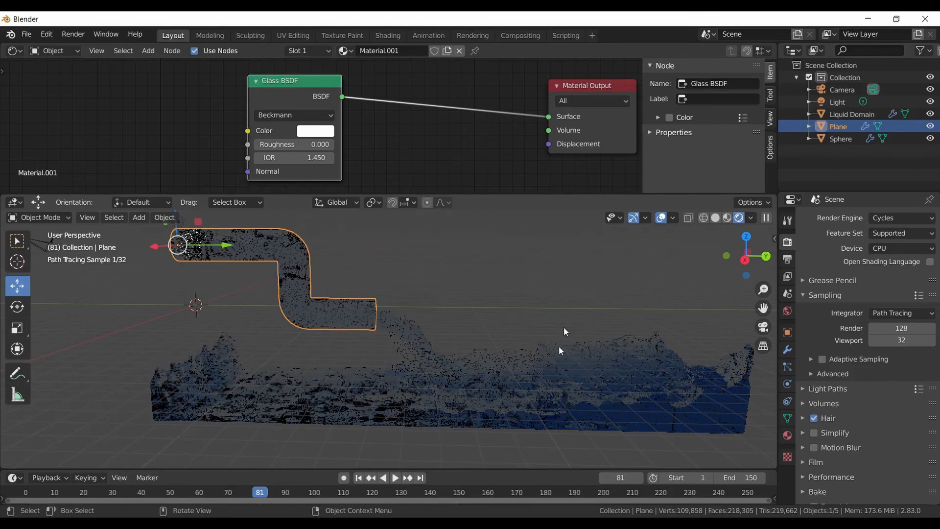
scroll(563, 327, "down", 3)
middle_click_drag(563, 327, 506, 333)
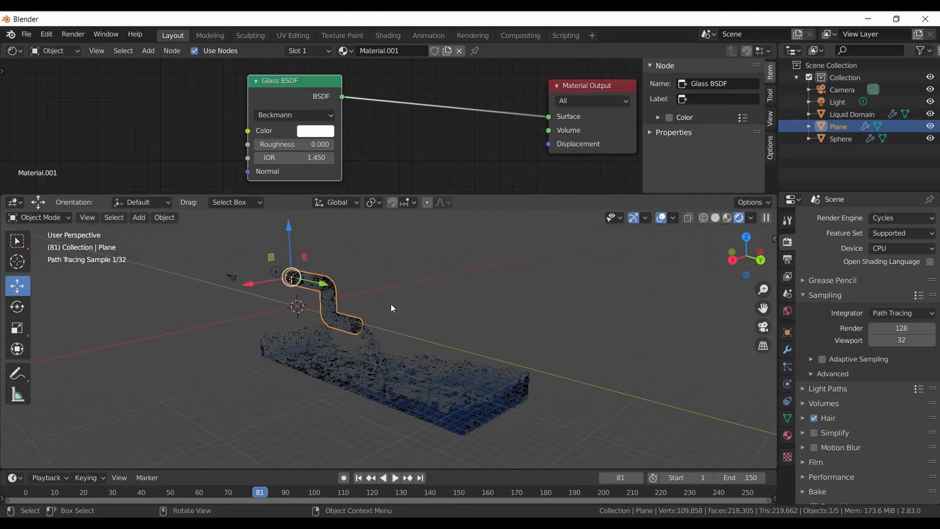
Brighten the world background color to a neutral grey with a value of 0.561
left_click(788, 311)
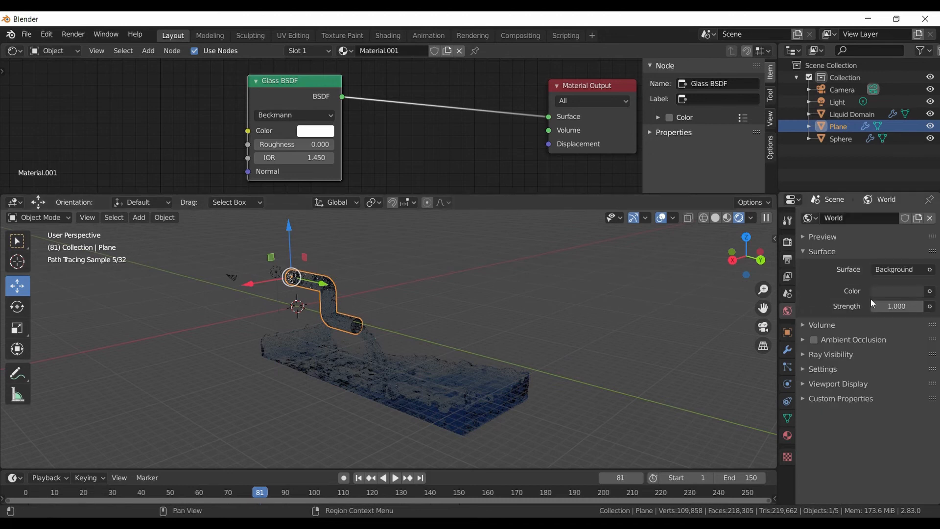
left_click(879, 290)
left_click_drag(912, 166, 913, 154)
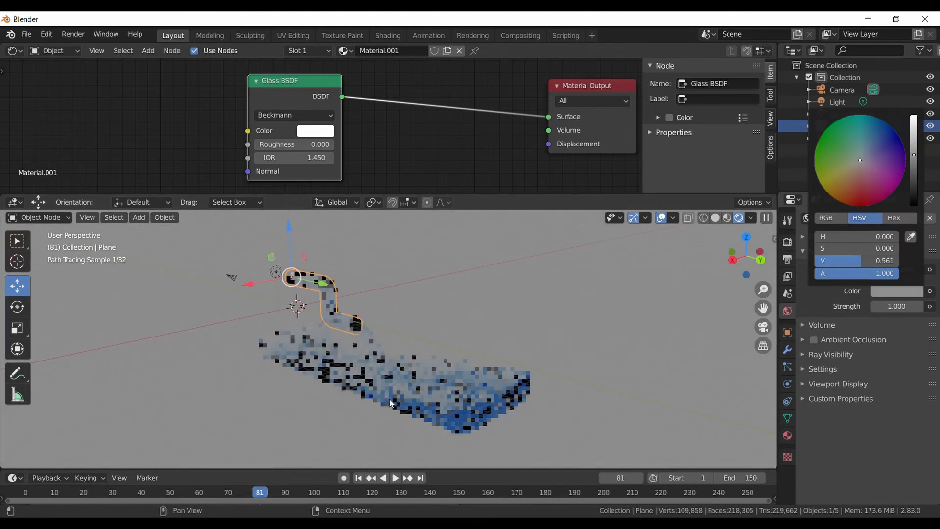
Delete the inflow sphere at the pipe's upper inlet
scroll(384, 386, "up", 1)
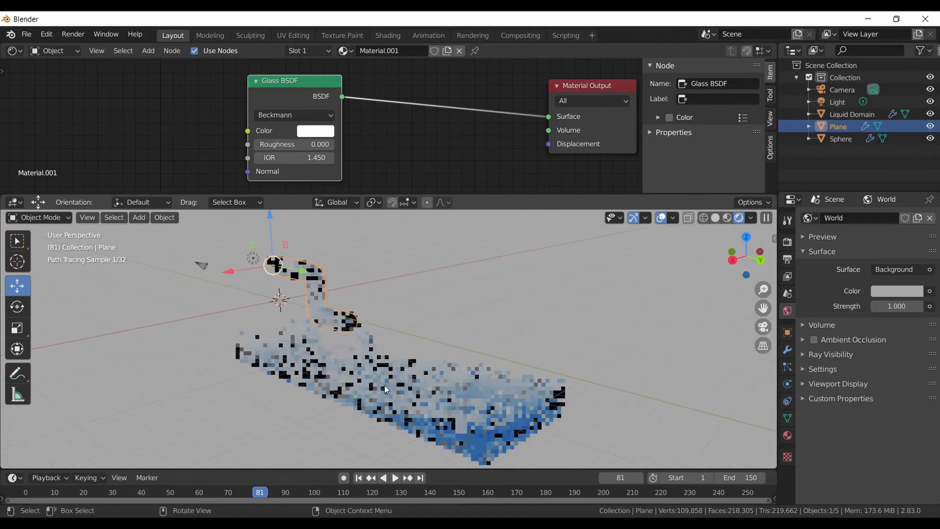
scroll(384, 386, "up", 1)
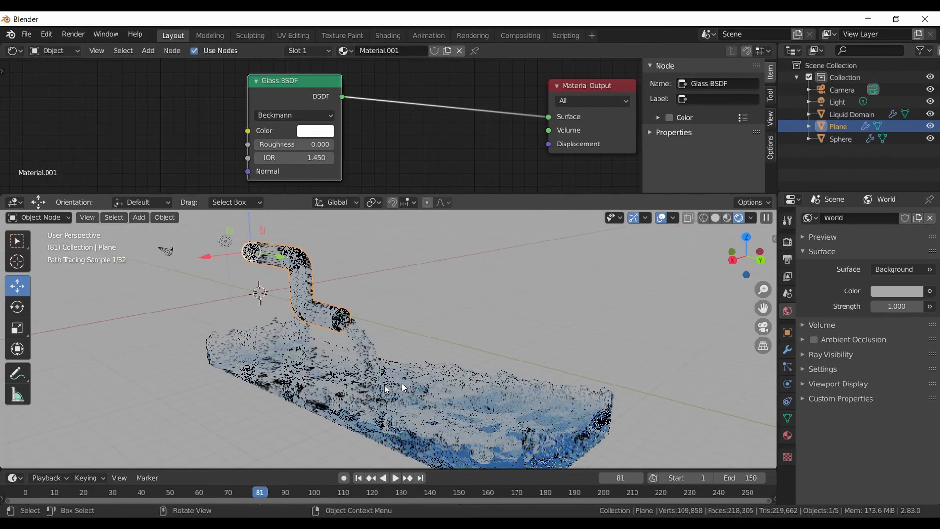
middle_click_drag(500, 354, 503, 321, "shift")
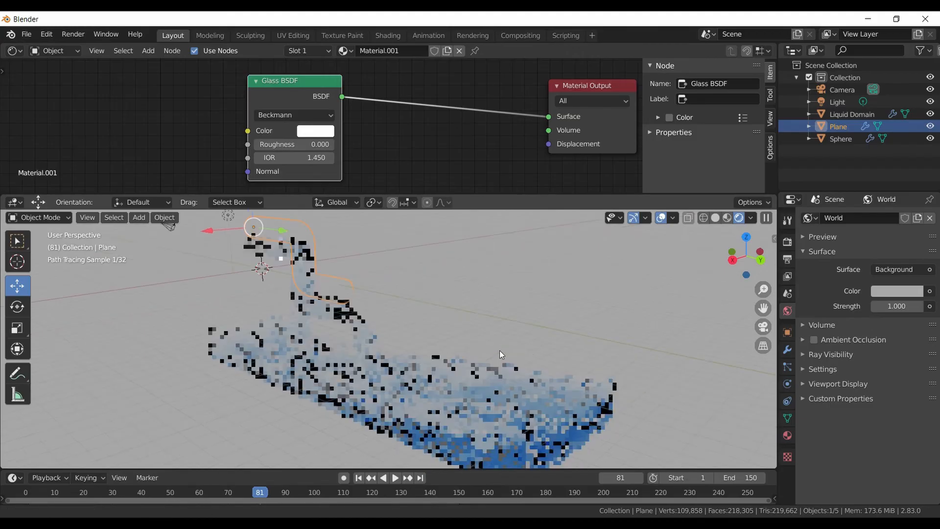
left_click(252, 227)
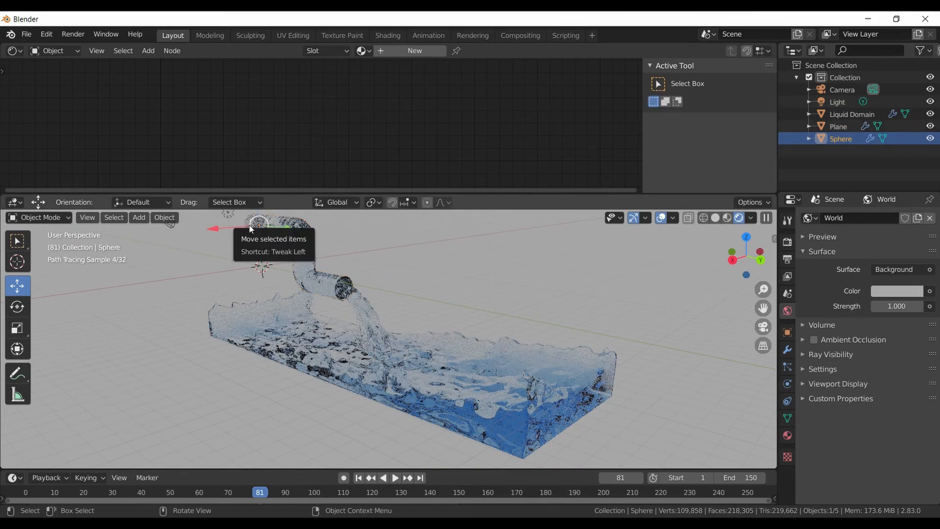
key("Delete")
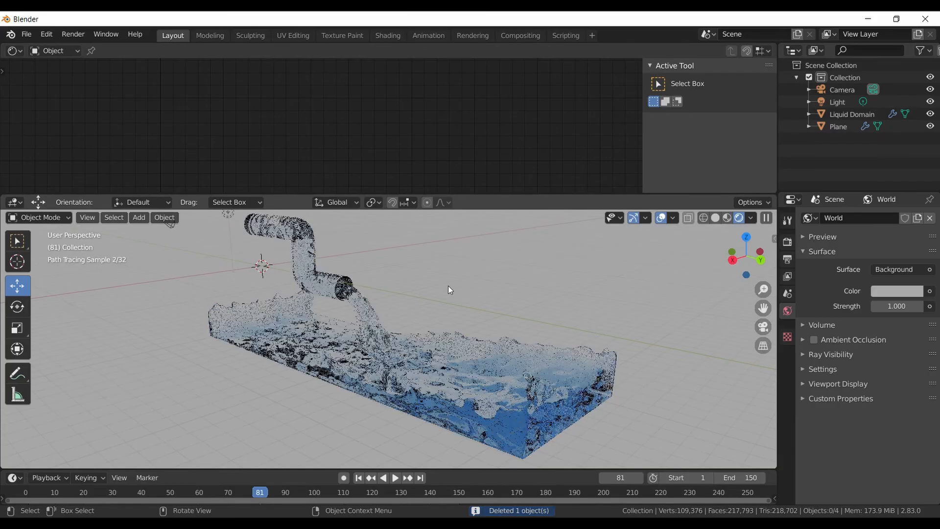
Add a mesh plane at the 3D cursor and scale it up uniformly into a large floor
key("shift+a")
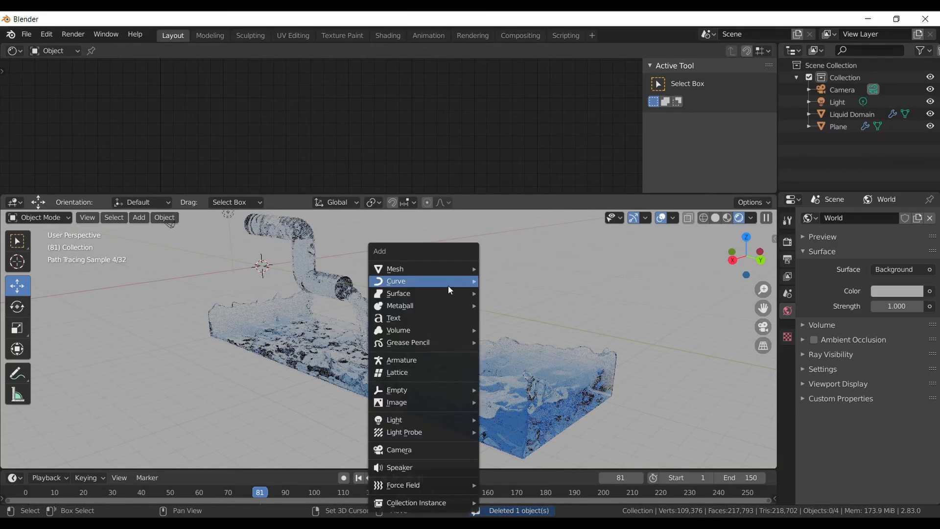
mouse_move(446, 271)
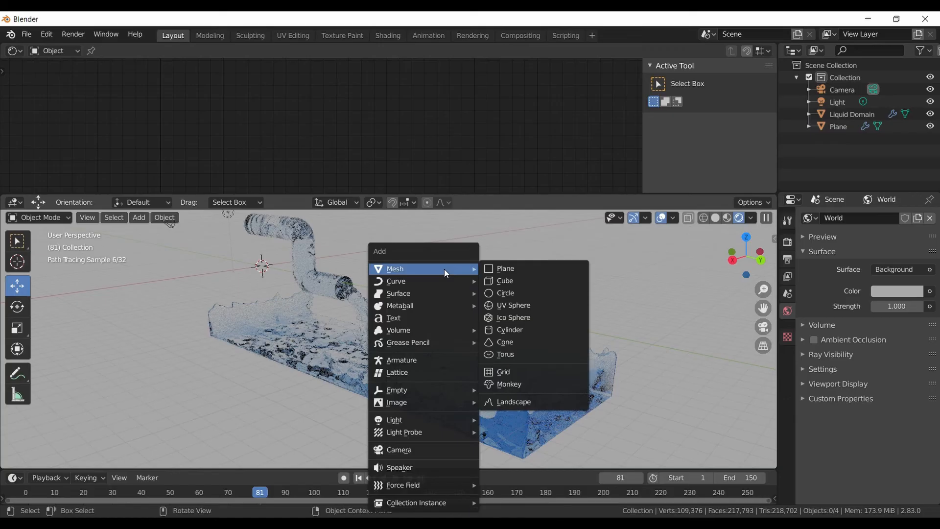
left_click(504, 269)
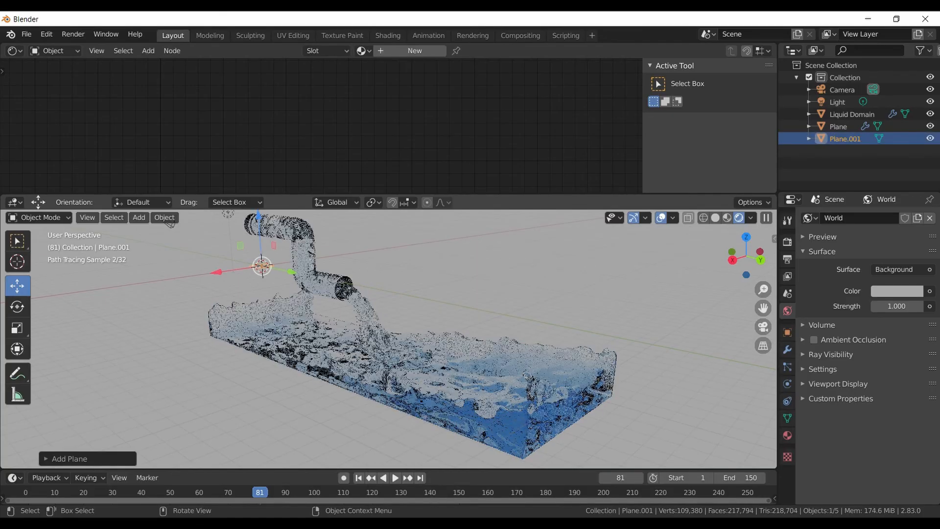
key("s")
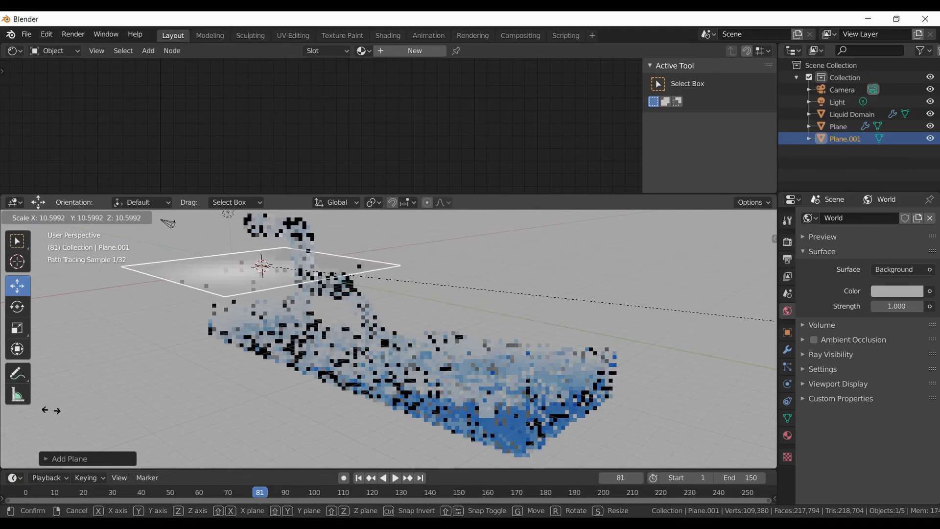
left_click(741, 405)
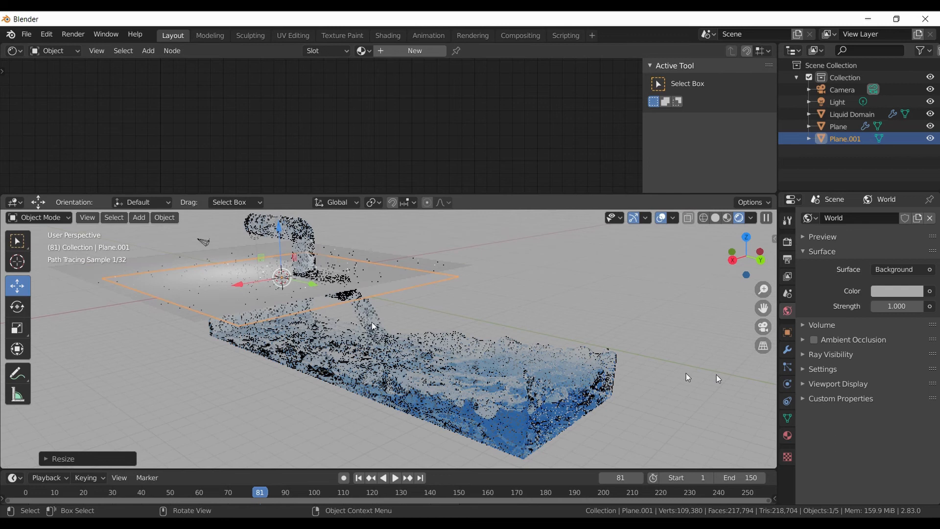
Center the plane along Y on the liquid body, enlarge it slightly, and lower it well below the liquid
middle_click_drag(347, 313, 400, 312)
left_click_drag(350, 314, 458, 324)
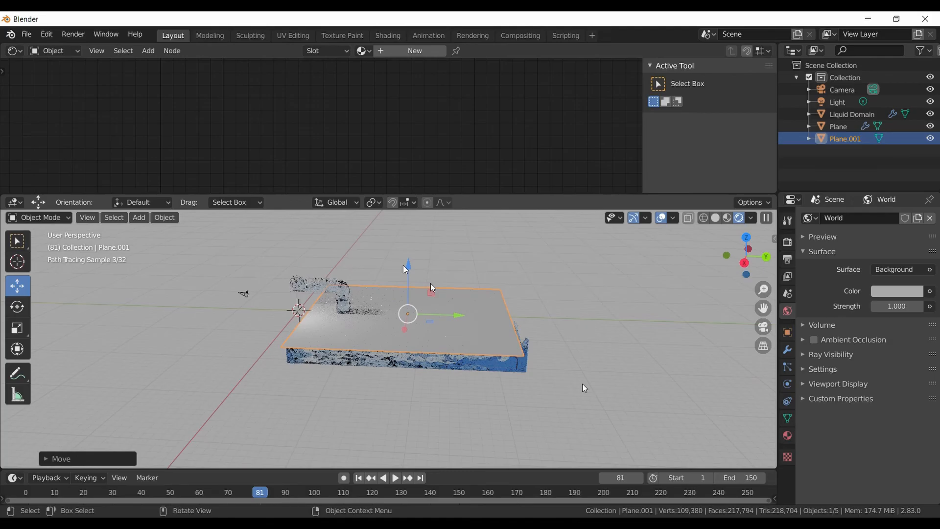
key("s")
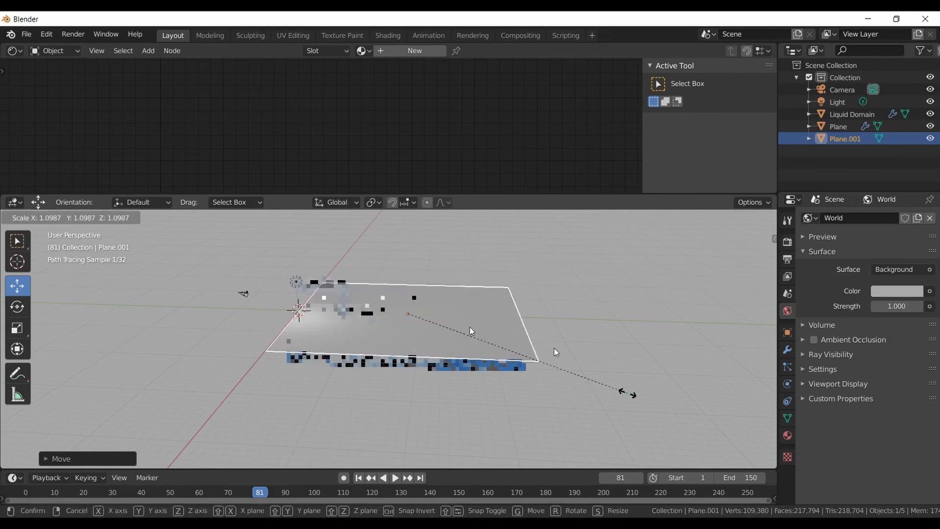
left_click(469, 327)
middle_click_drag(462, 310, 359, 261)
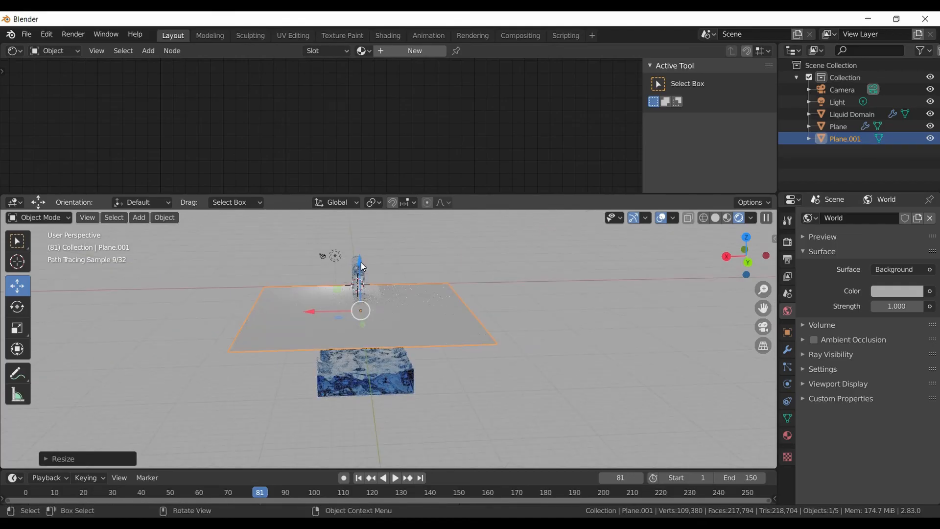
left_click_drag(361, 268, 362, 456)
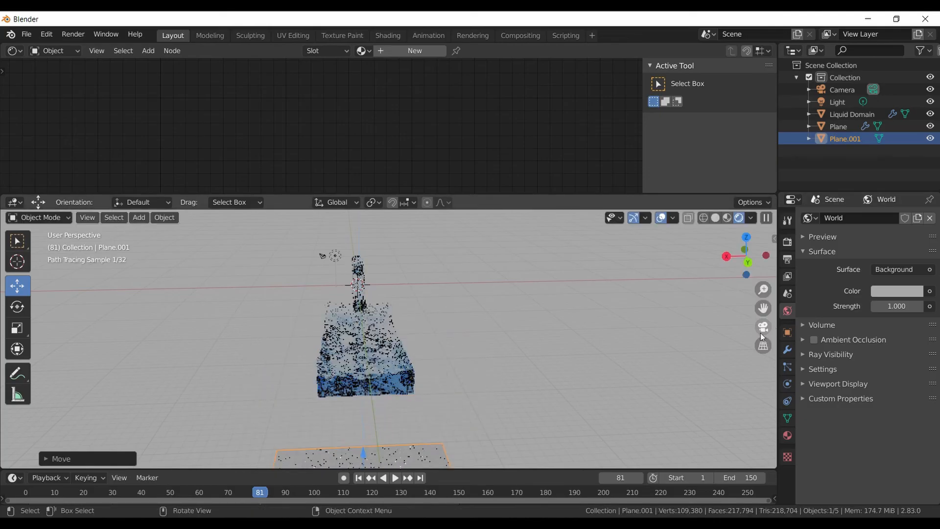
Enlarge the 3D viewport and align the camera to a view that frames the whole pipe and liquid
mouse_move(470, 286)
middle_mouse_down()
mouse_move(506, 285)
mouse_move(483, 290)
middle_mouse_up()
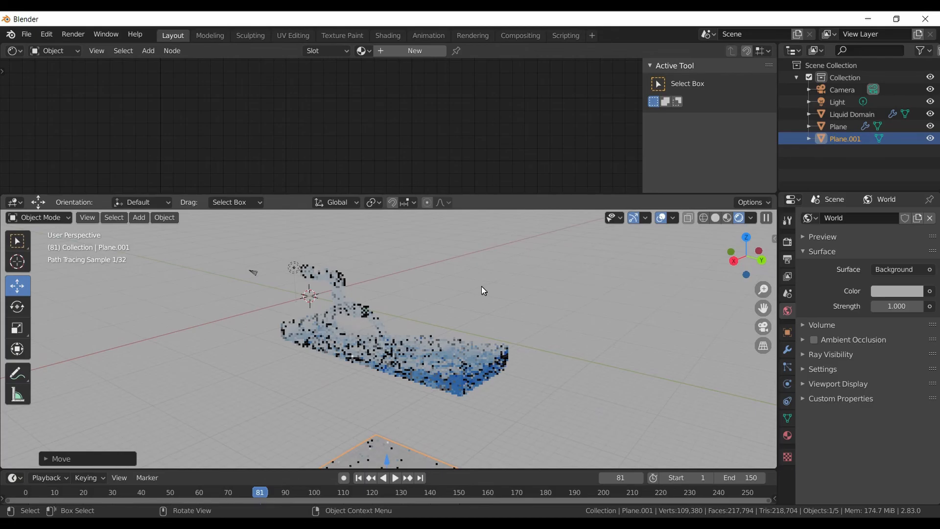
scroll(481, 286, "up", 3)
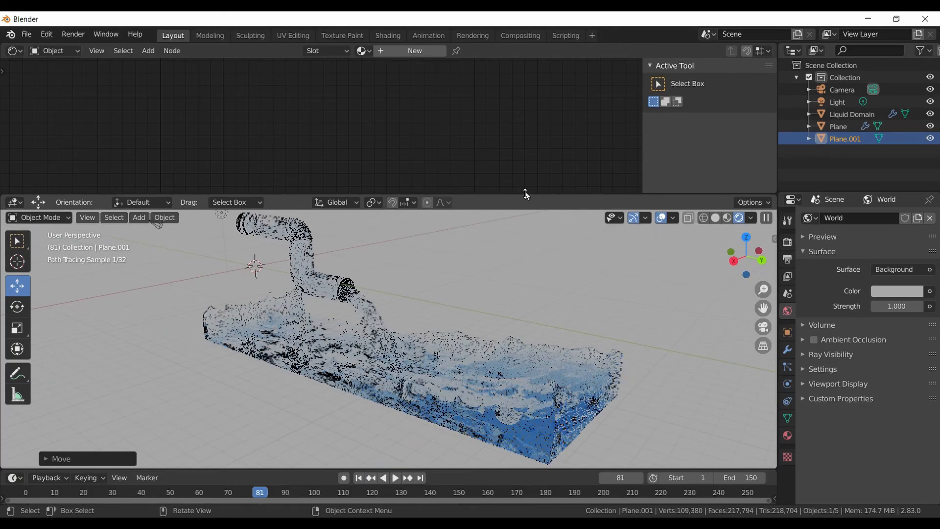
left_click_drag(525, 193, 524, 109)
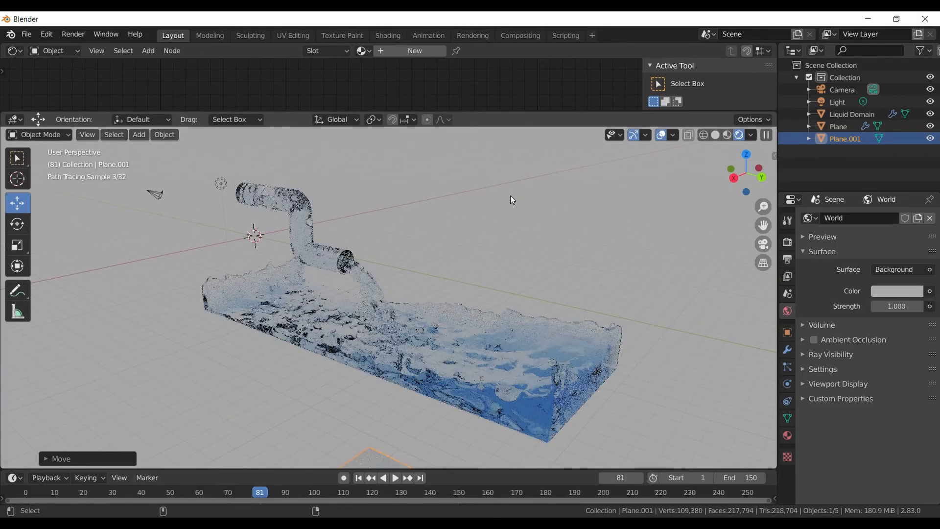
key("KP_0")
scroll(510, 196, "down", 1)
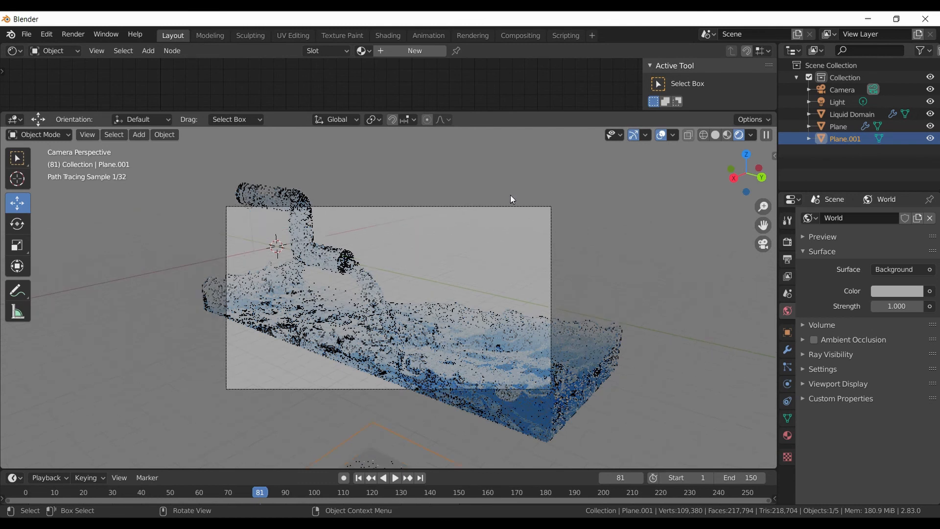
key("KP_0")
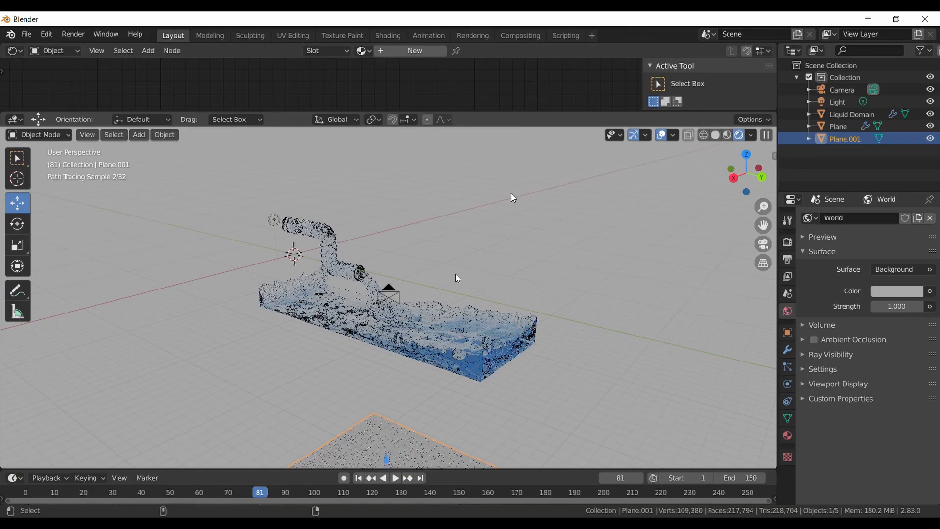
key("KP_0")
scroll(455, 271, "up", 3)
scroll(410, 363, "down", 3)
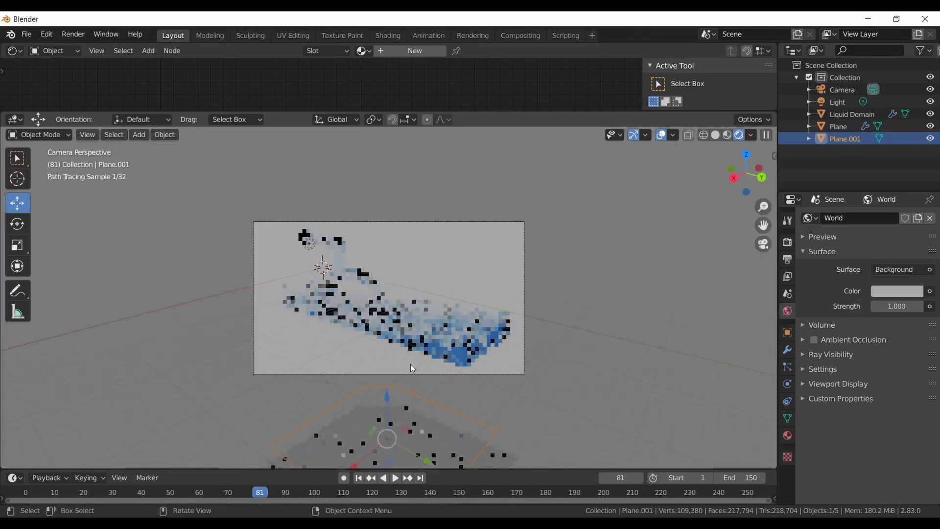
scroll(410, 363, "down", 1)
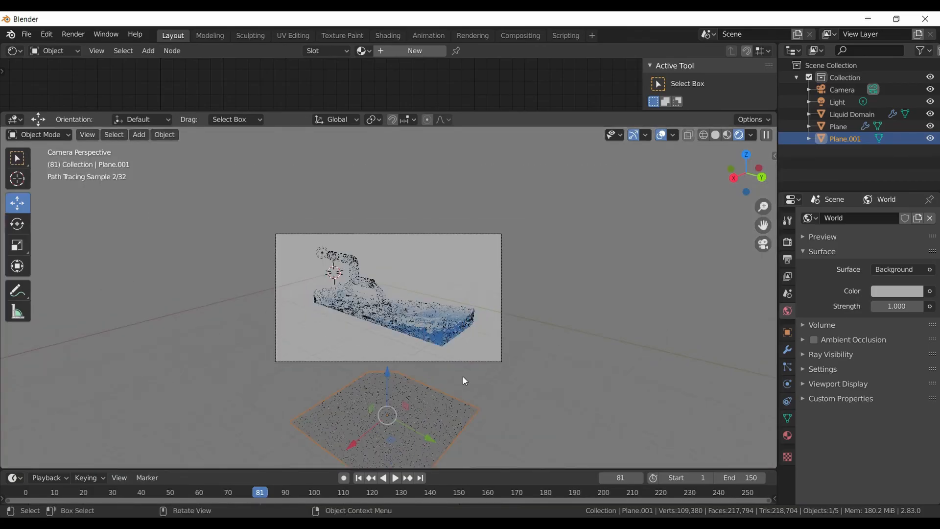
Adjust the floor plane's height beneath the liquid while checking the framing through the camera
middle_click_drag(396, 404, 436, 399)
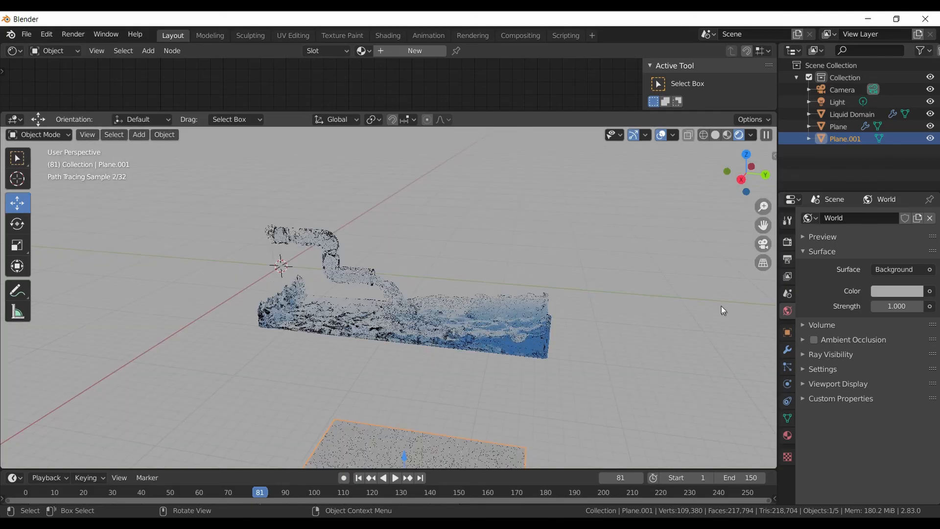
left_click(762, 249)
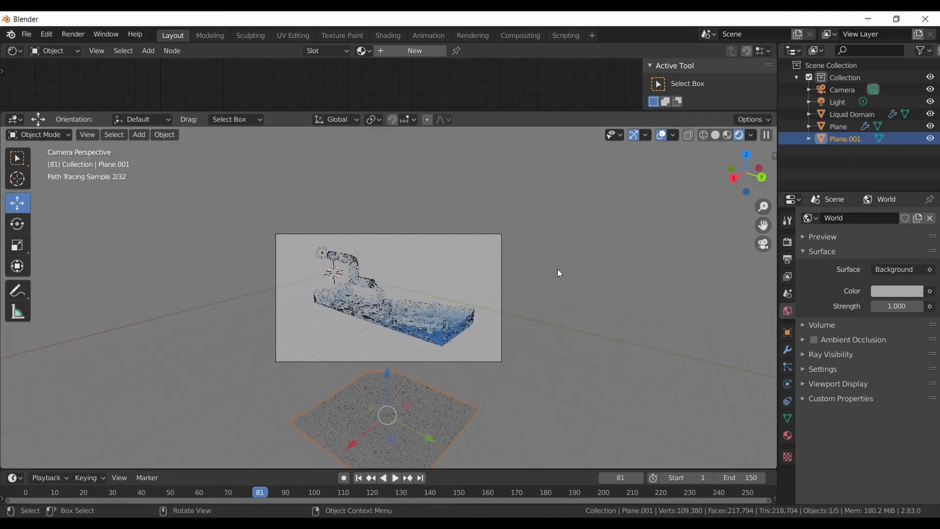
scroll(548, 275, "up", 3)
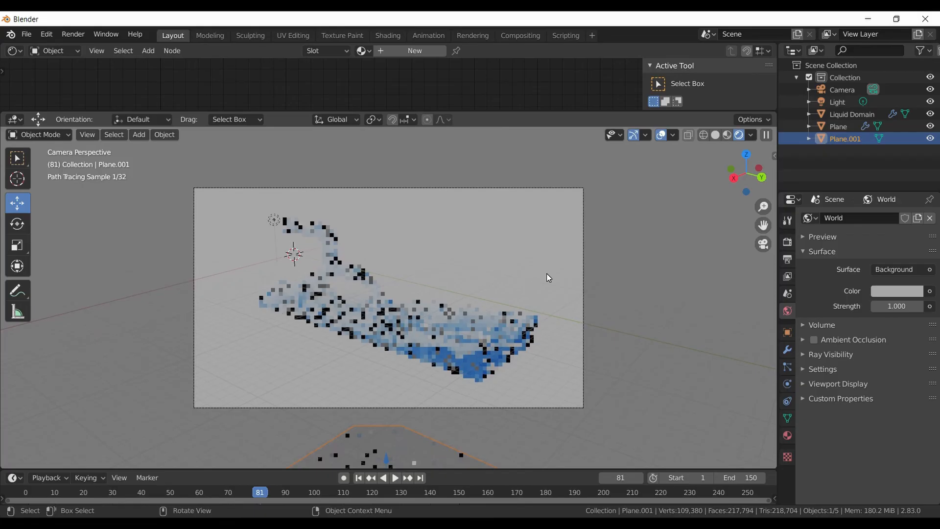
scroll(546, 273, "up", 1)
scroll(386, 372, "down", 4)
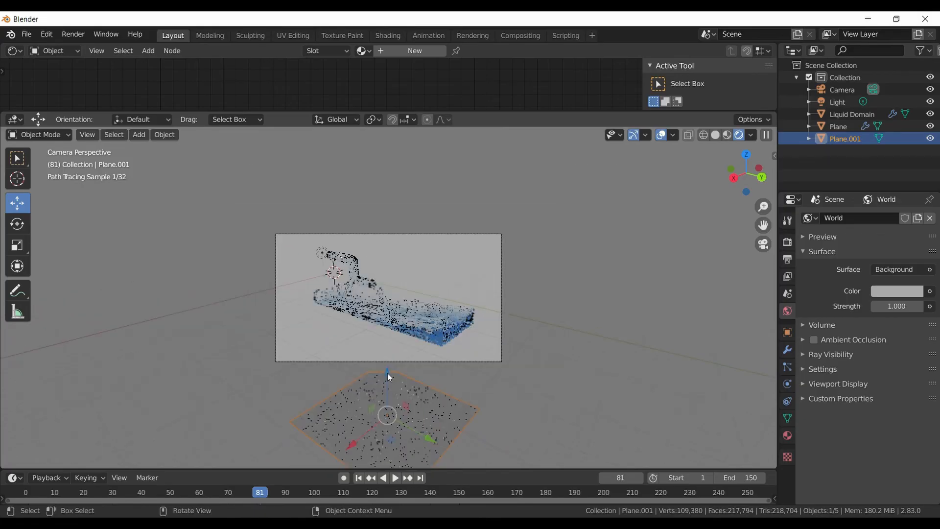
left_click_drag(386, 372, 452, 329)
scroll(451, 325, "up", 4)
scroll(453, 328, "up", 1)
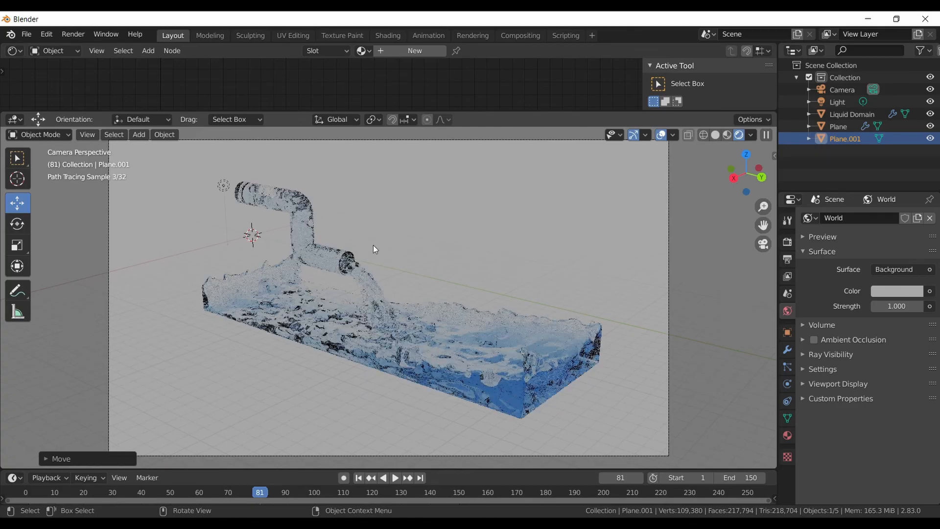
Change the scene light beside the pipe's inlet from Point to Sun
left_click(223, 186)
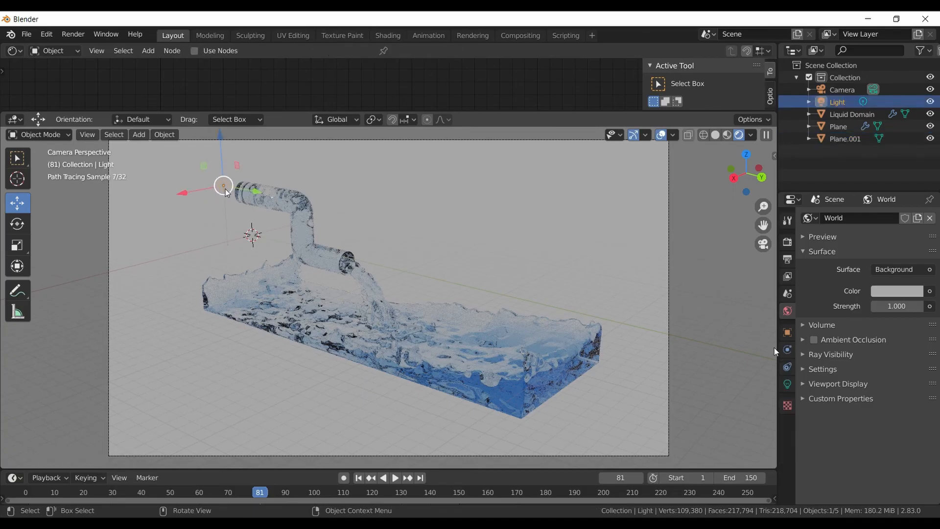
left_click(787, 385)
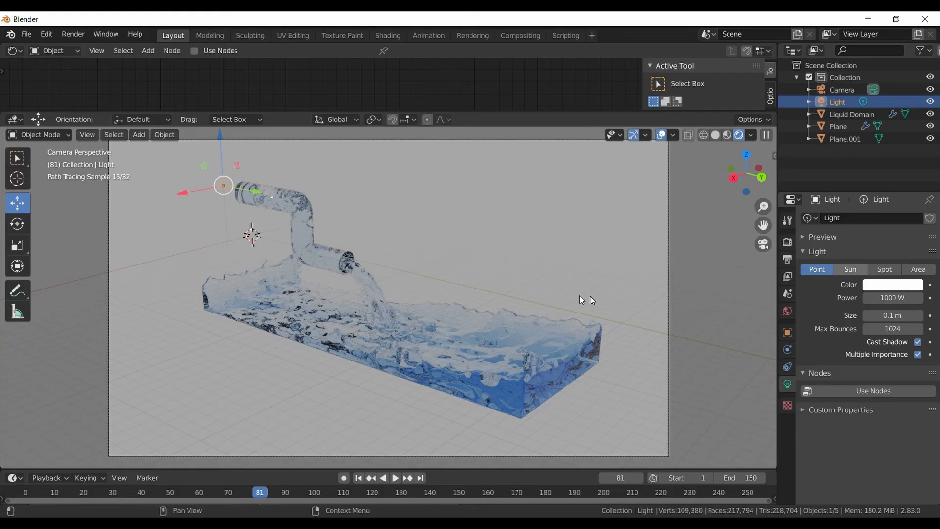
left_click(850, 269)
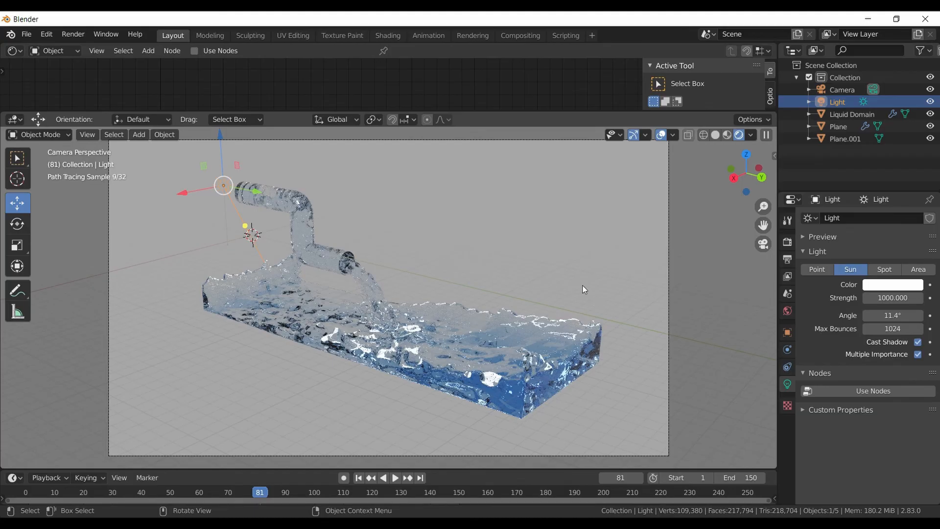
scroll(507, 260, "up", 2)
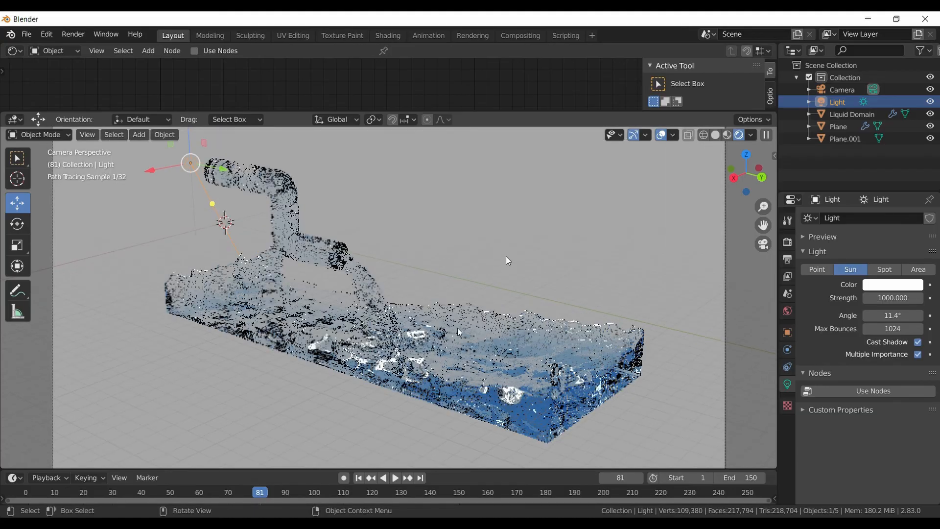
Select the liquid domain, enlarge the node editor, and frame all of its material nodes
middle_click_drag(438, 261, 445, 283)
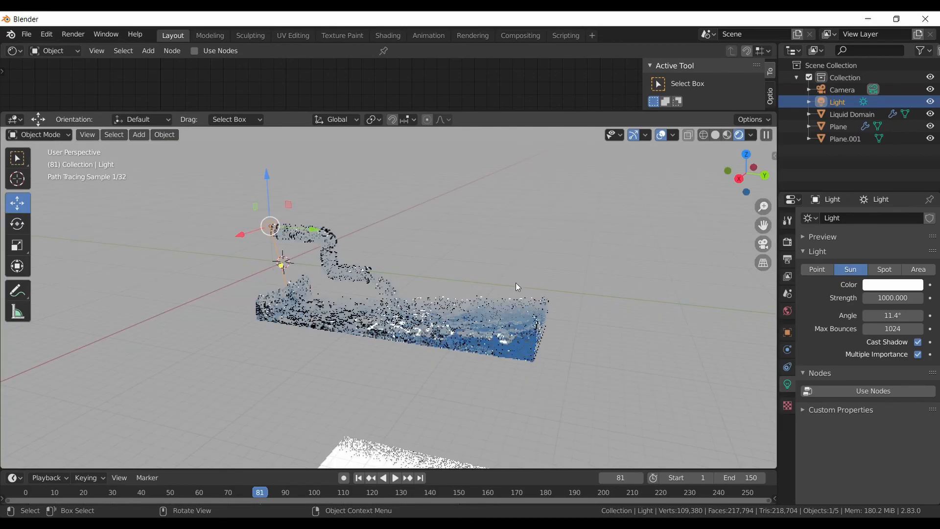
scroll(515, 283, "up", 4)
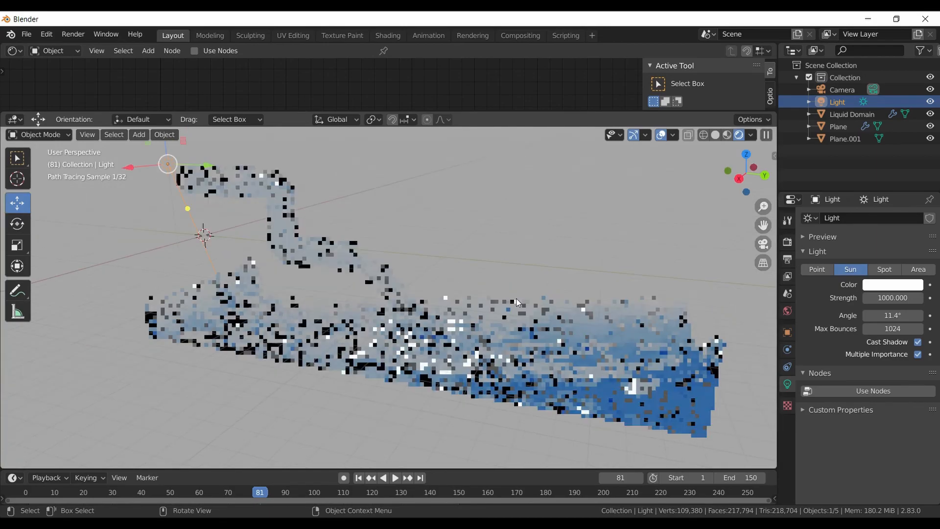
left_click(574, 339)
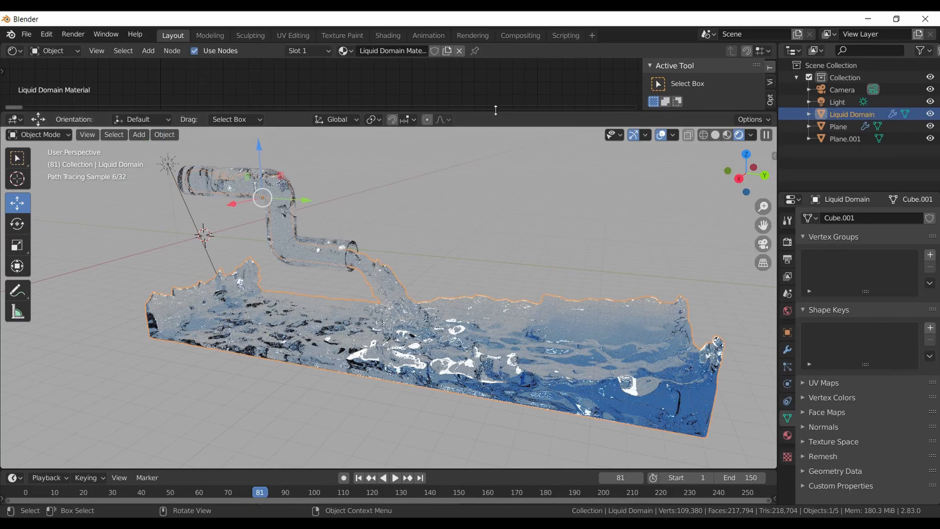
left_click_drag(495, 112, 491, 190)
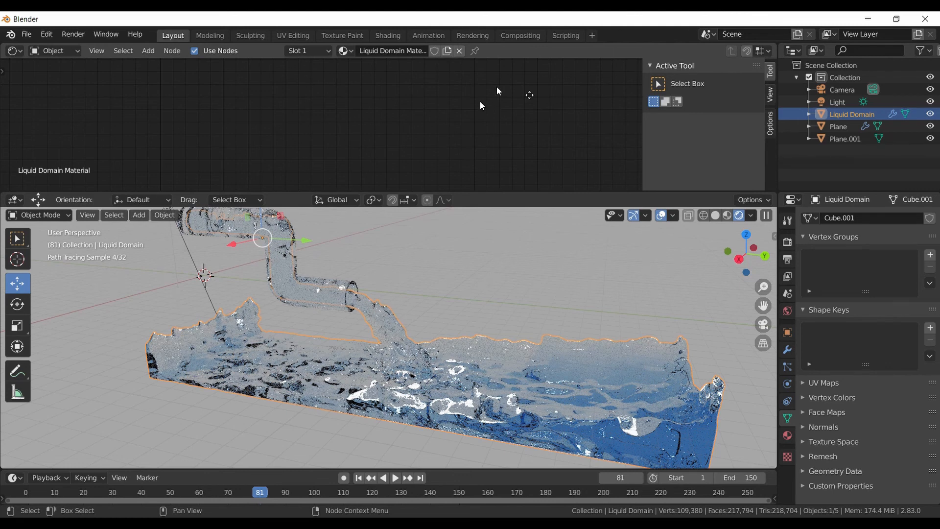
key("Home")
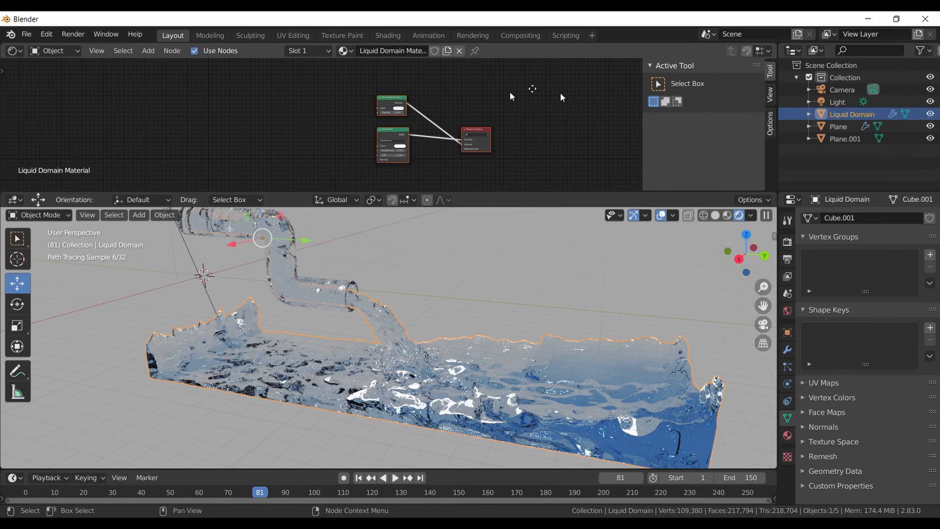
Tint the liquid material's Glass BSDF color light cyan, with hue about 0.516, saturation about 0.263 and value about 0.96, and deselect the domain
scroll(514, 93, "up", 5)
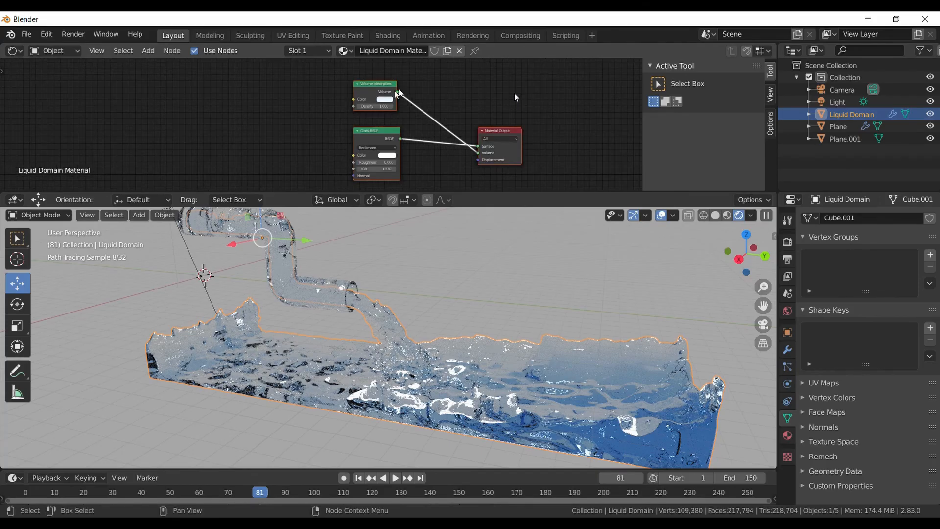
scroll(395, 92, "up", 1)
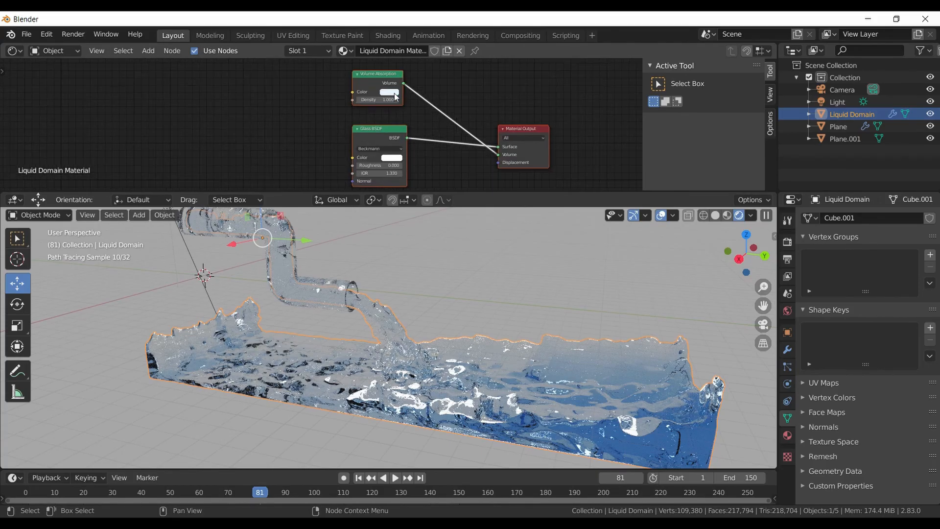
left_click(395, 158)
left_click_drag(413, 81, 414, 76)
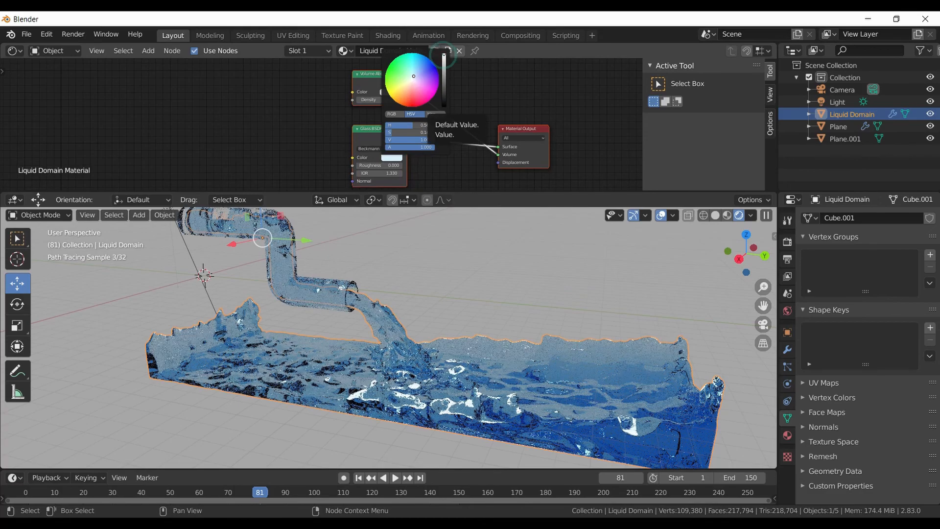
left_click(444, 56)
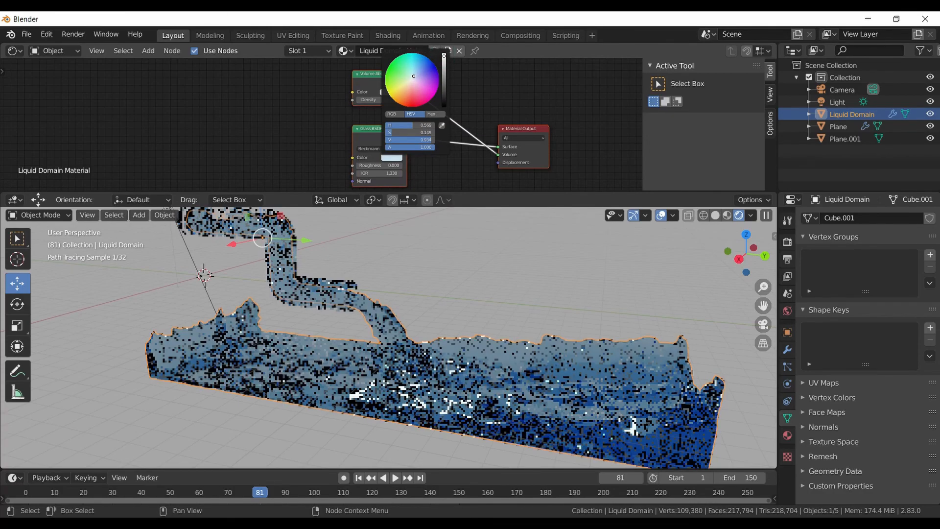
left_click_drag(405, 73, 412, 73)
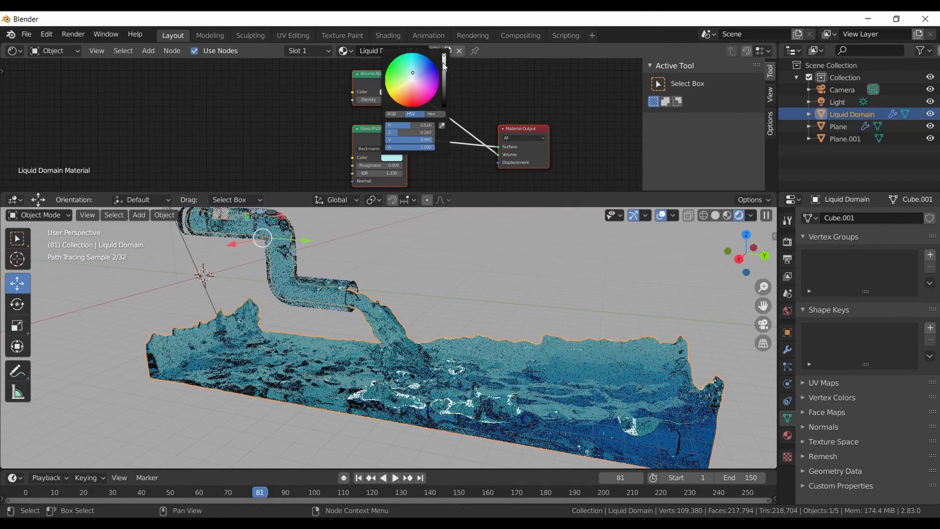
left_click(454, 271)
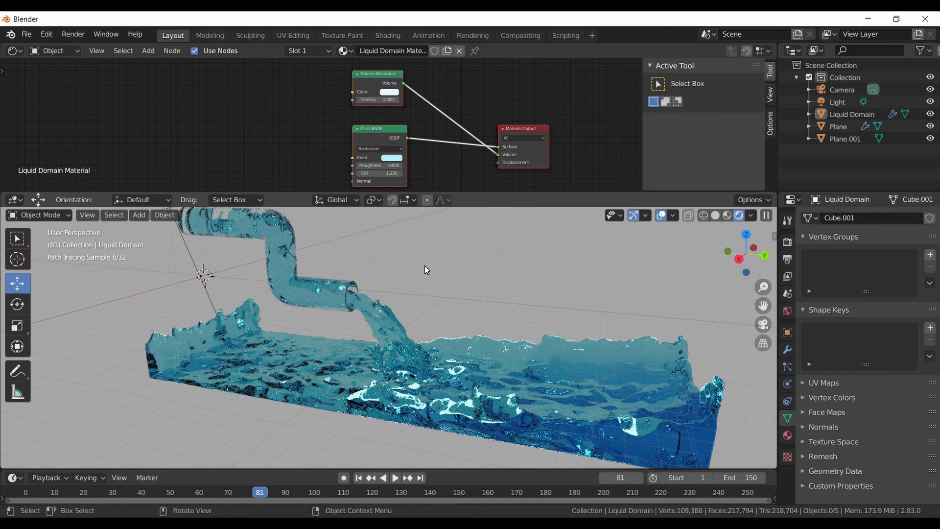
Start rendering the full animation of liquid flowing through the pipe
scroll(425, 266, "down", 2)
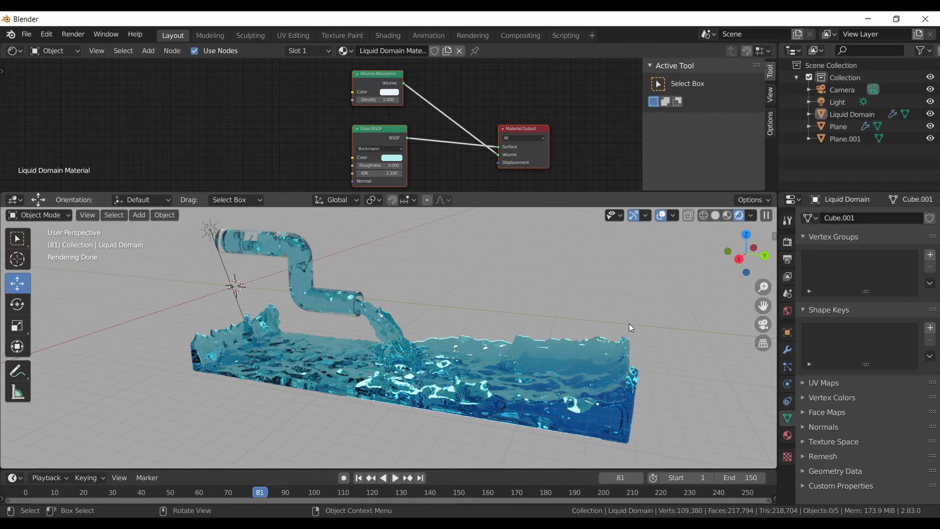
key("ctrl")
key("ctrl+F12")
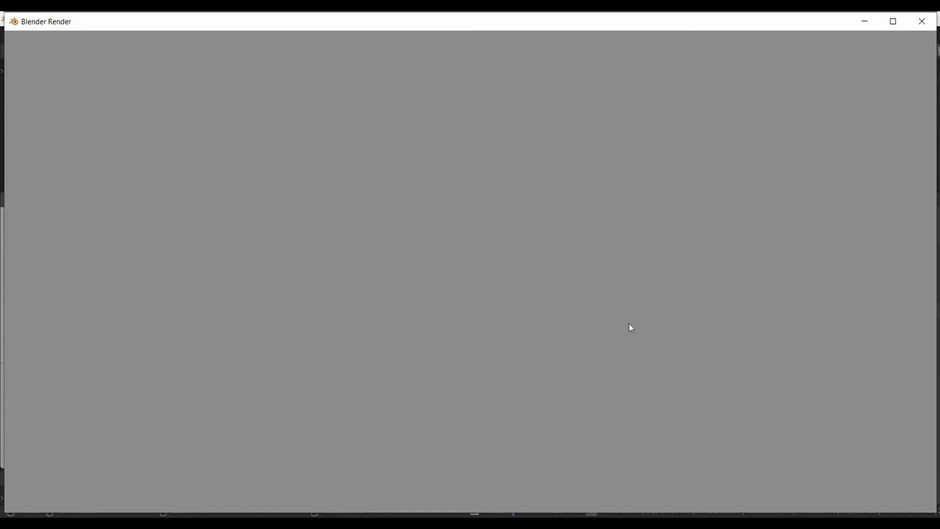